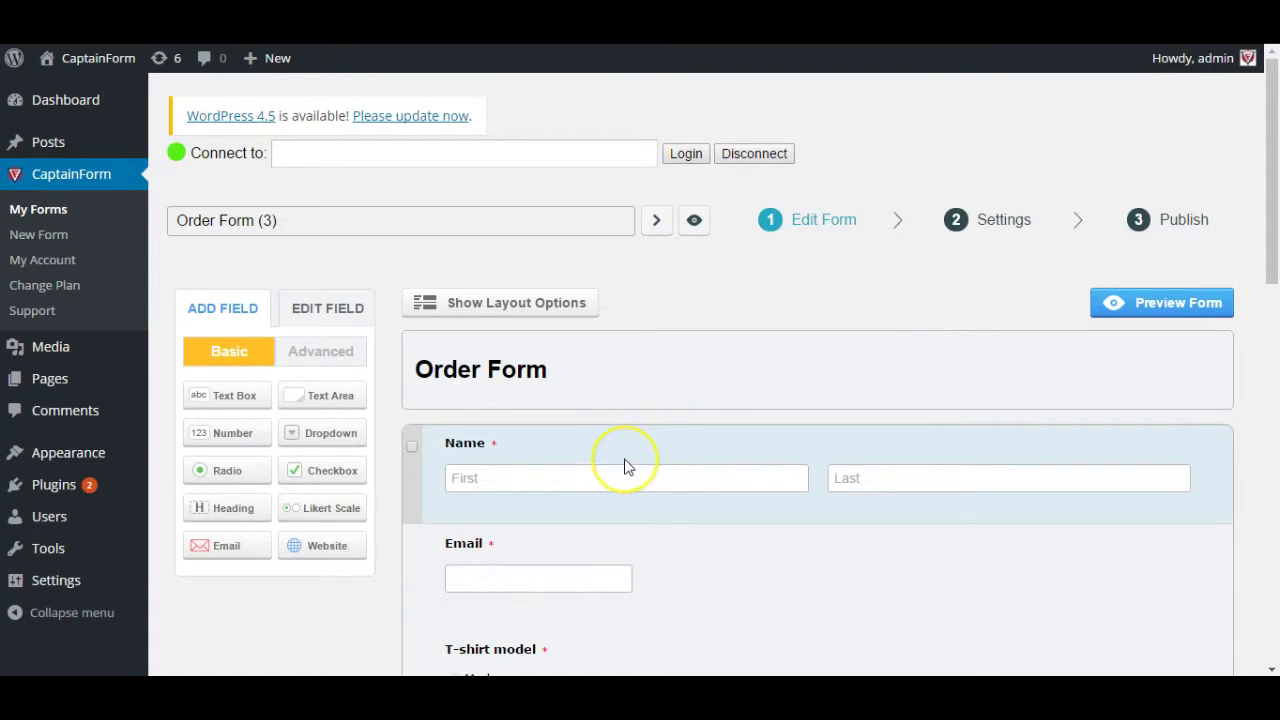
- Check the Quantity field's settings to confirm it is a required numeric field
scroll(623, 466, down, 2)
scroll(625, 465, down, 3)
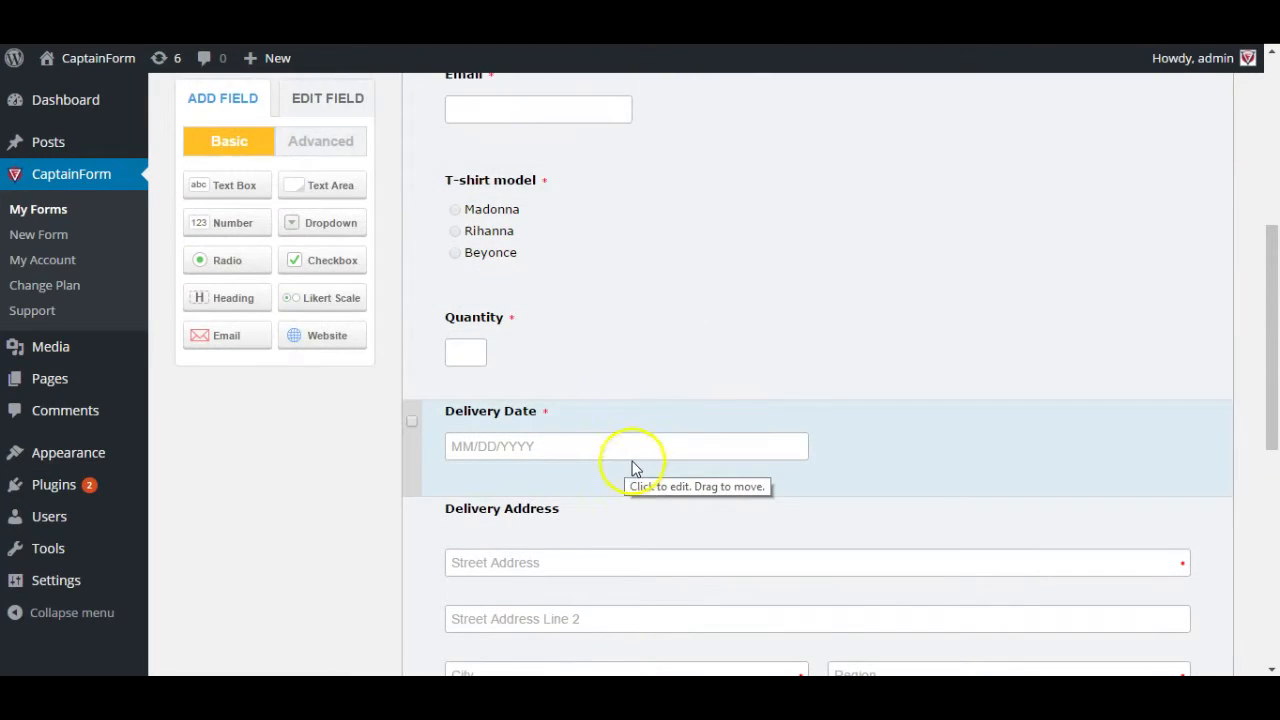
scroll(630, 467, down, 2)
scroll(632, 468, down, 2)
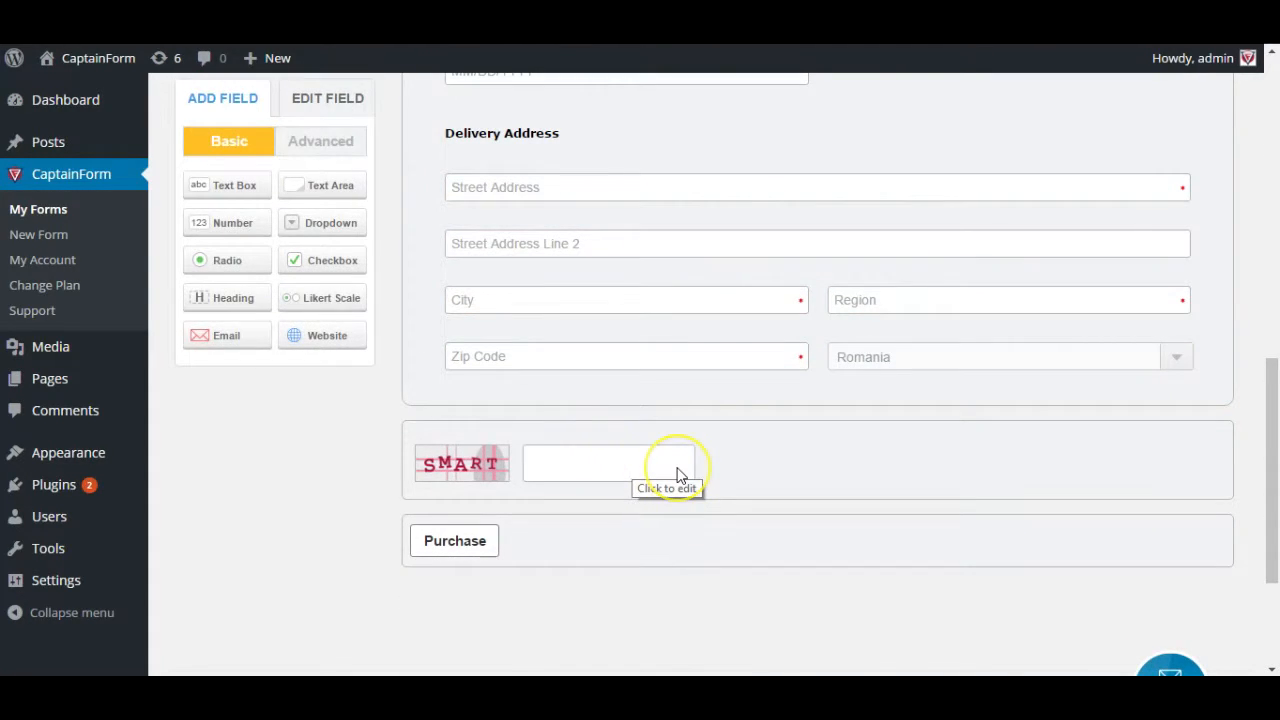
scroll(677, 474, up, 2)
scroll(560, 400, up, 1)
scroll(581, 370, up, 2)
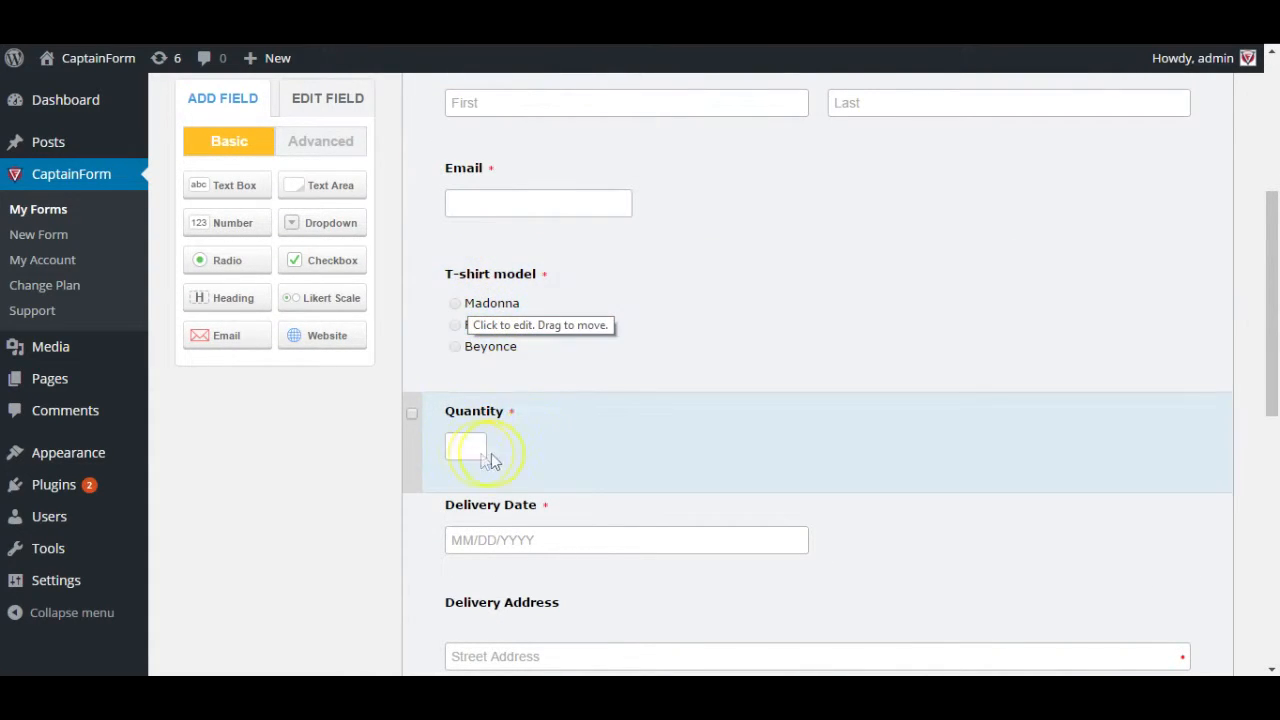
click(495, 456)
- Bring up the Settings menu listing the form's settings sections
scroll(600, 487, up, 1)
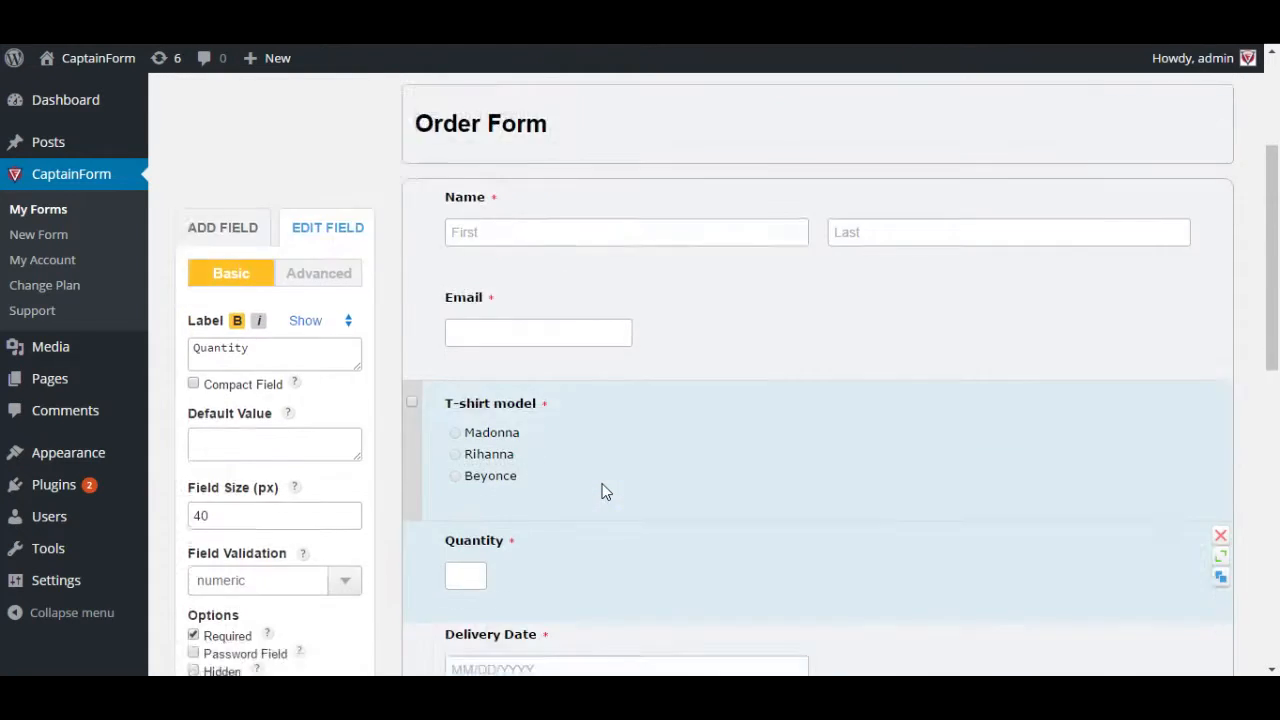
scroll(560, 400, down, 4)
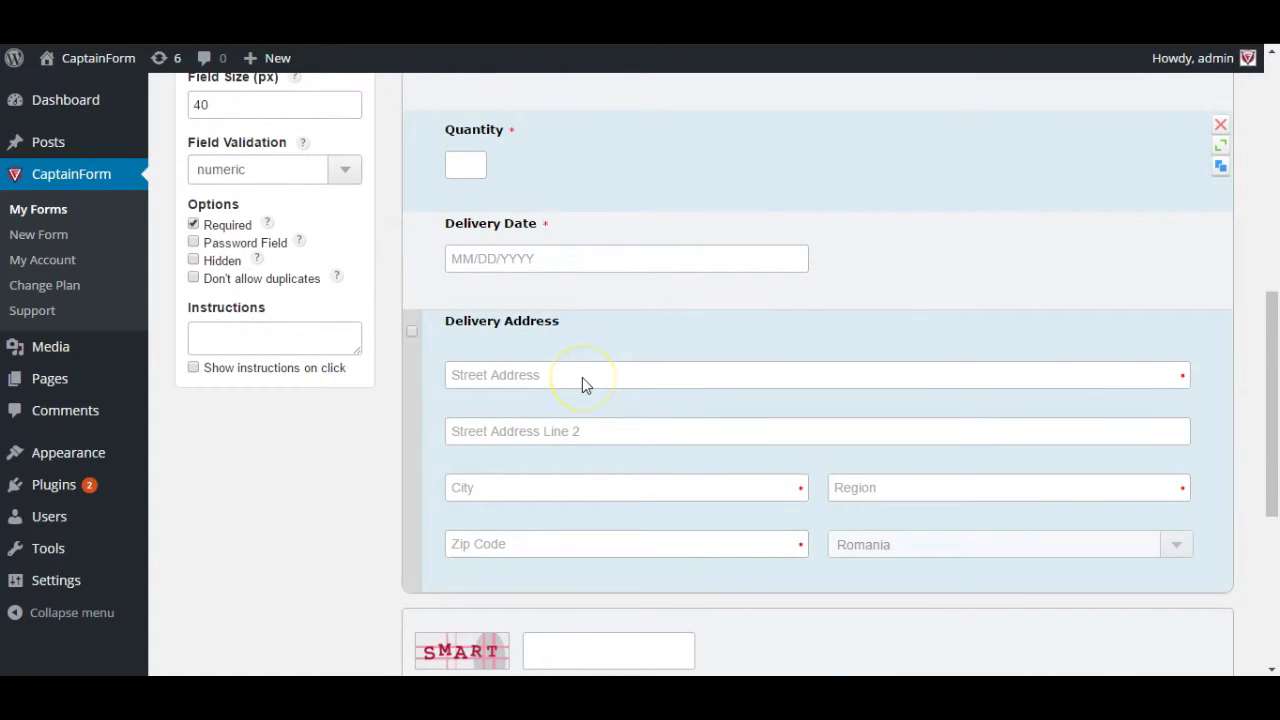
scroll(582, 377, up, 5)
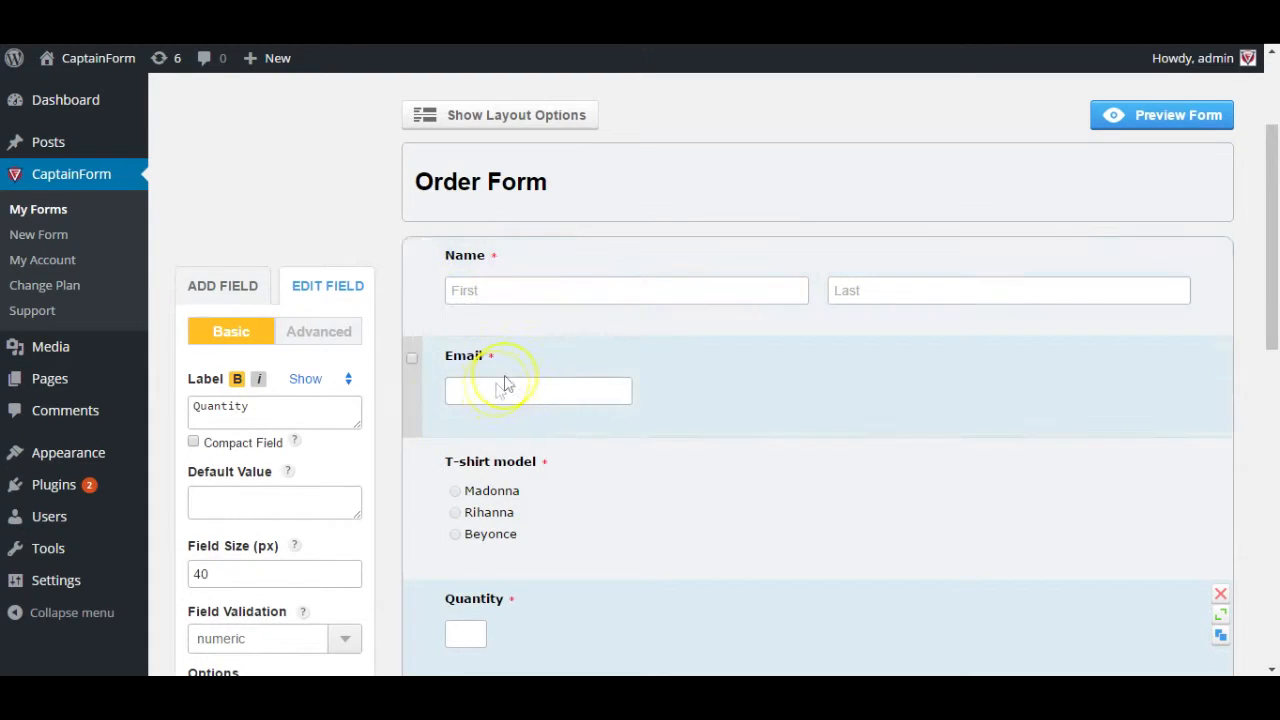
scroll(793, 369, up, 3)
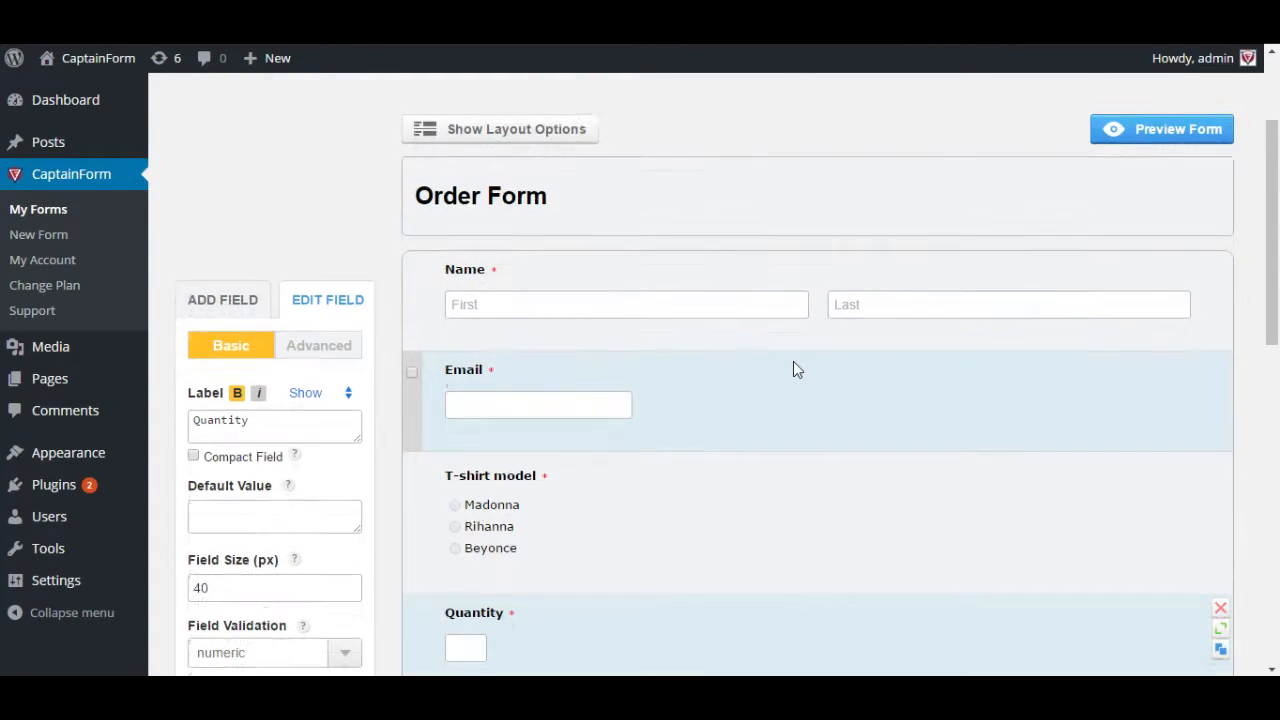
click(1005, 228)
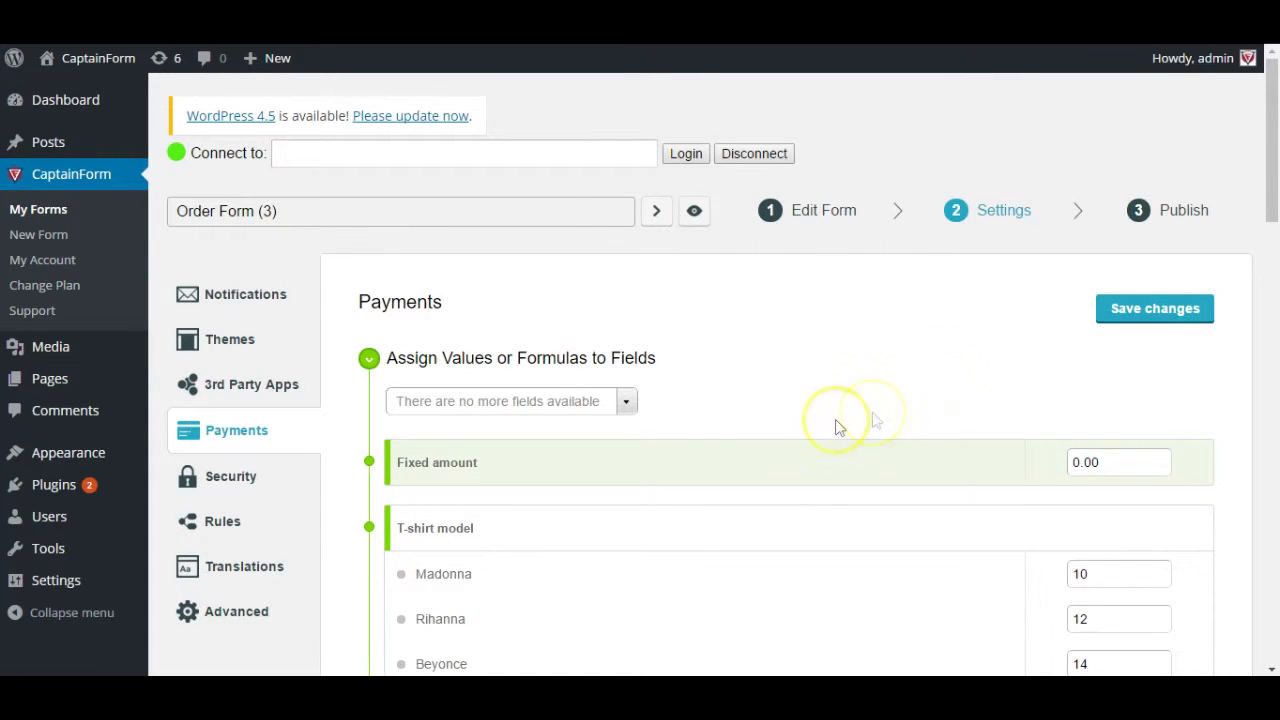
- Review the current payment values and which fields can still be priced
scroll(591, 450, down, 10)
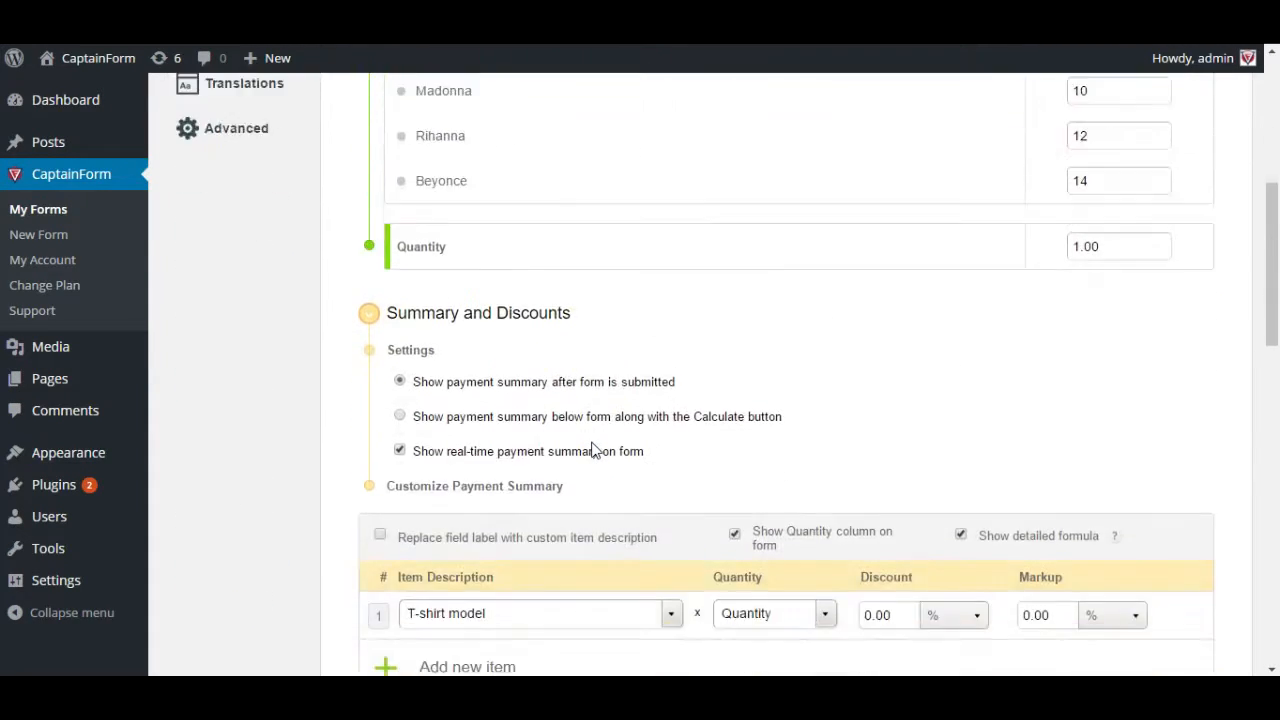
scroll(591, 450, down, 6)
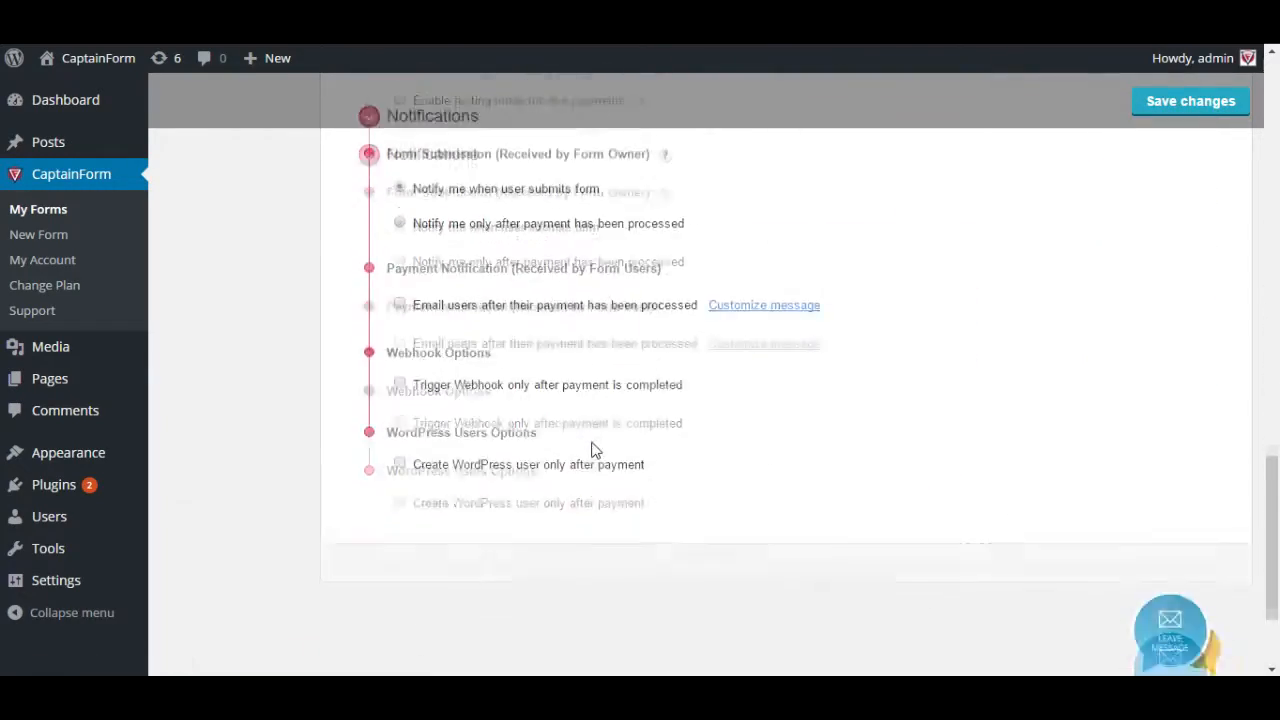
scroll(591, 450, up, 5)
scroll(591, 450, up, 8)
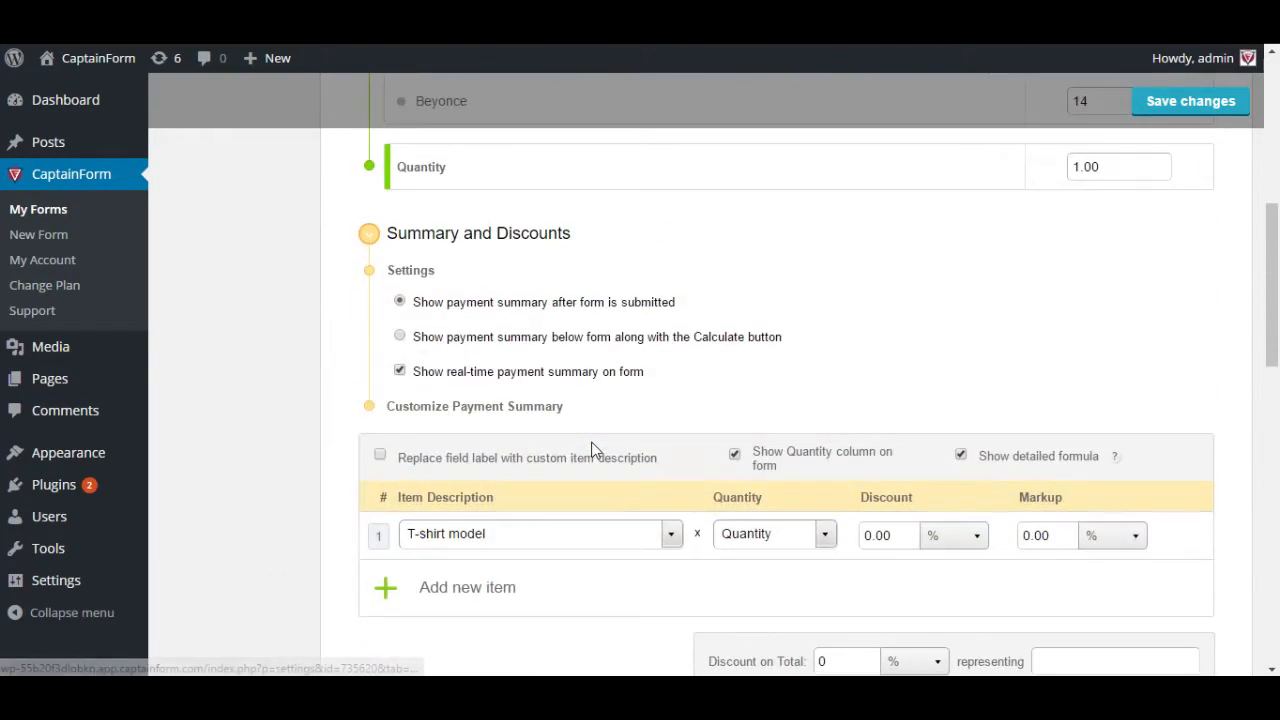
scroll(591, 450, up, 3)
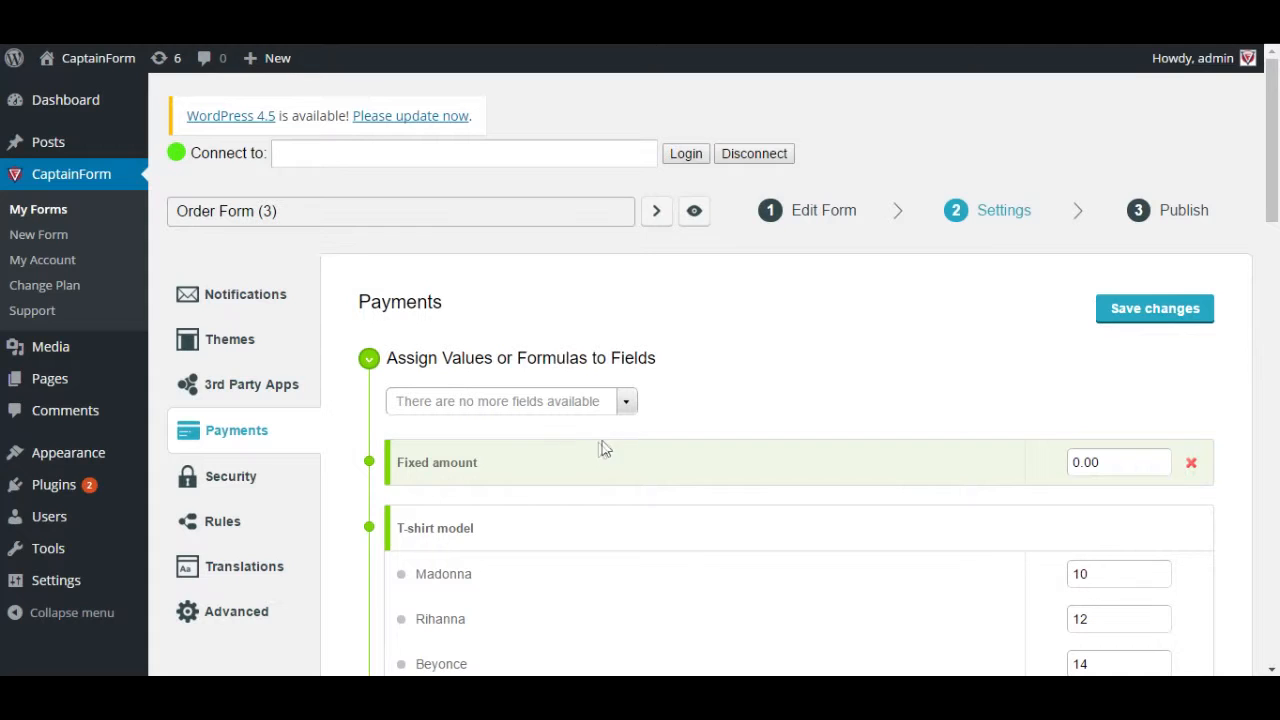
click(627, 401)
click(627, 401)
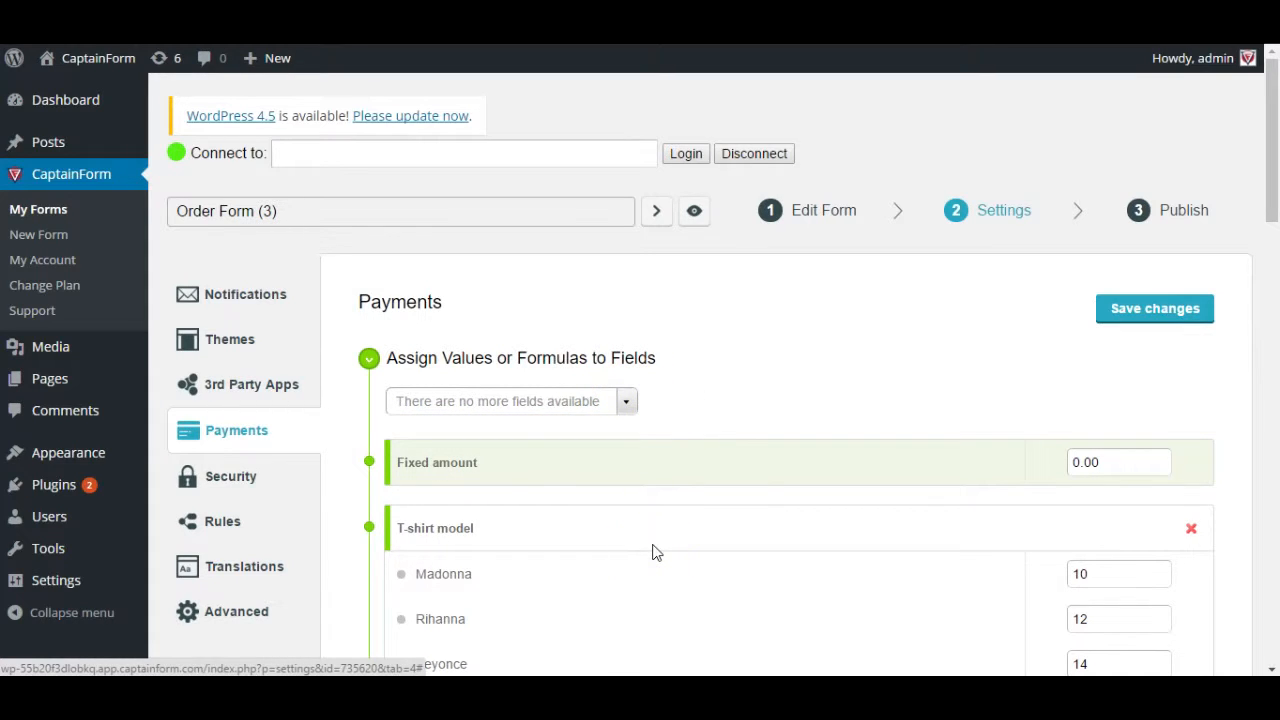
- Start removing the existing T-shirt model prices
scroll(655, 552, down, 1)
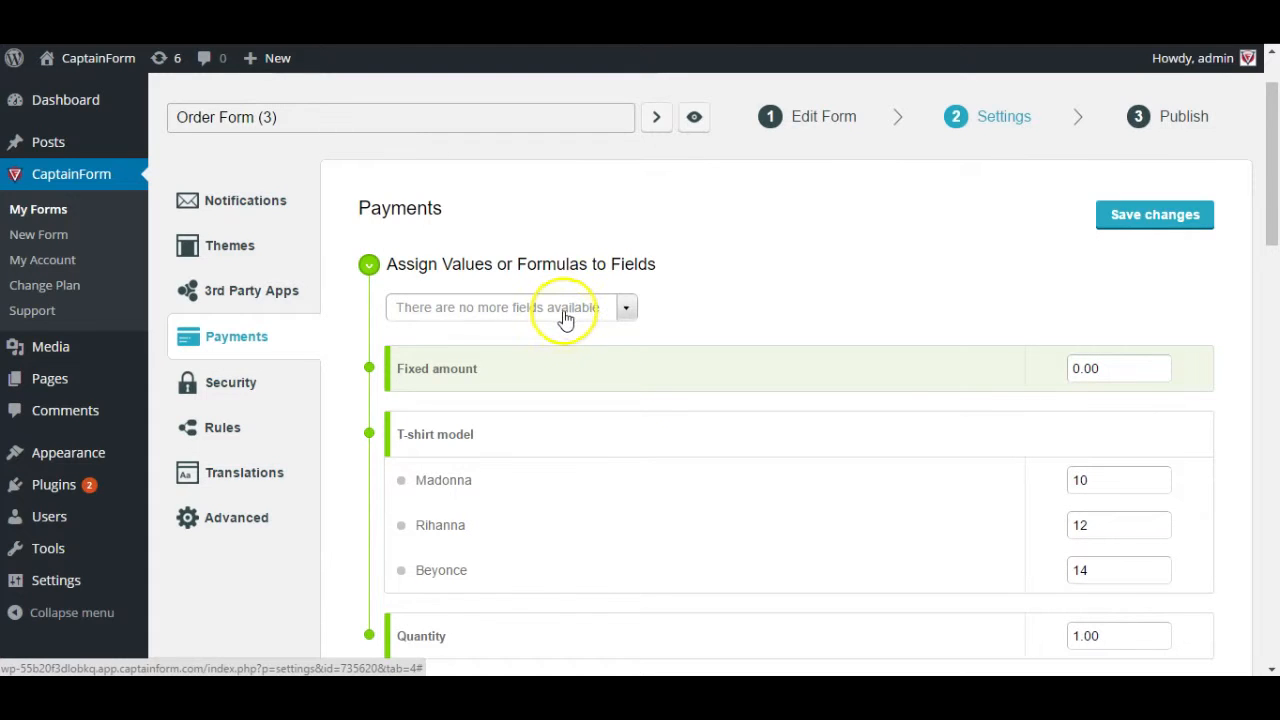
scroll(641, 465, down, 2)
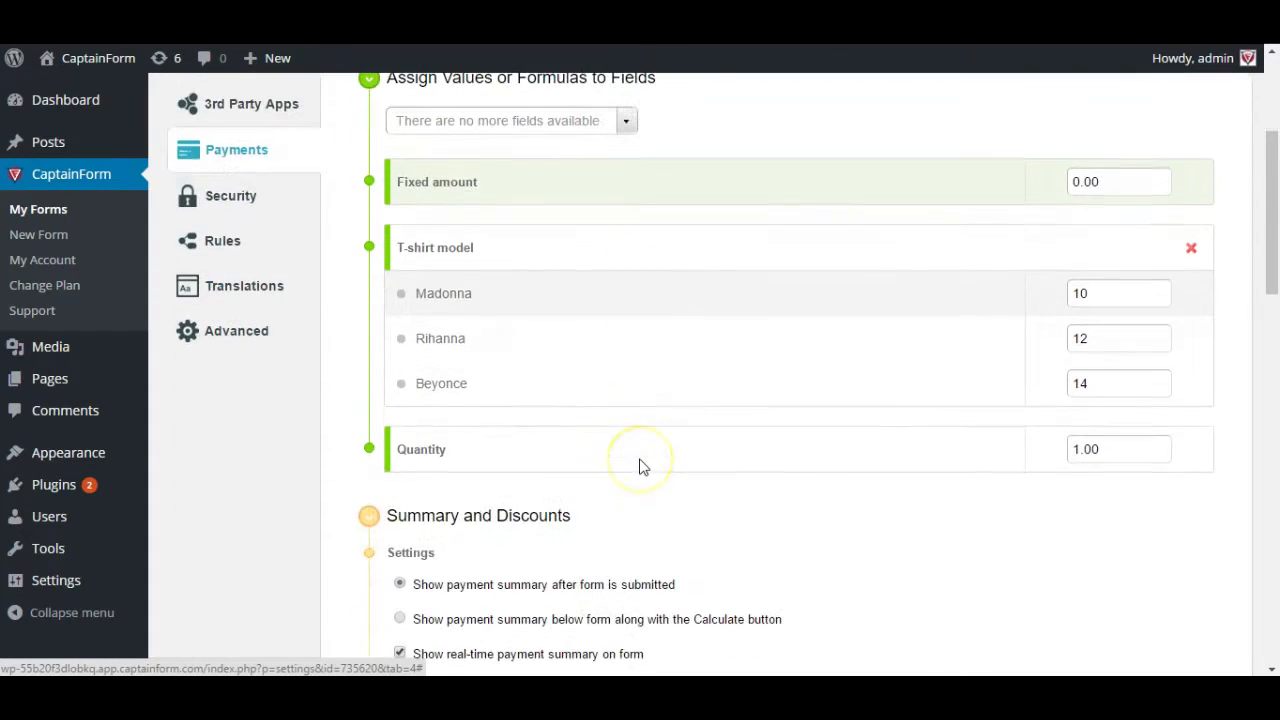
scroll(641, 467, up, 2)
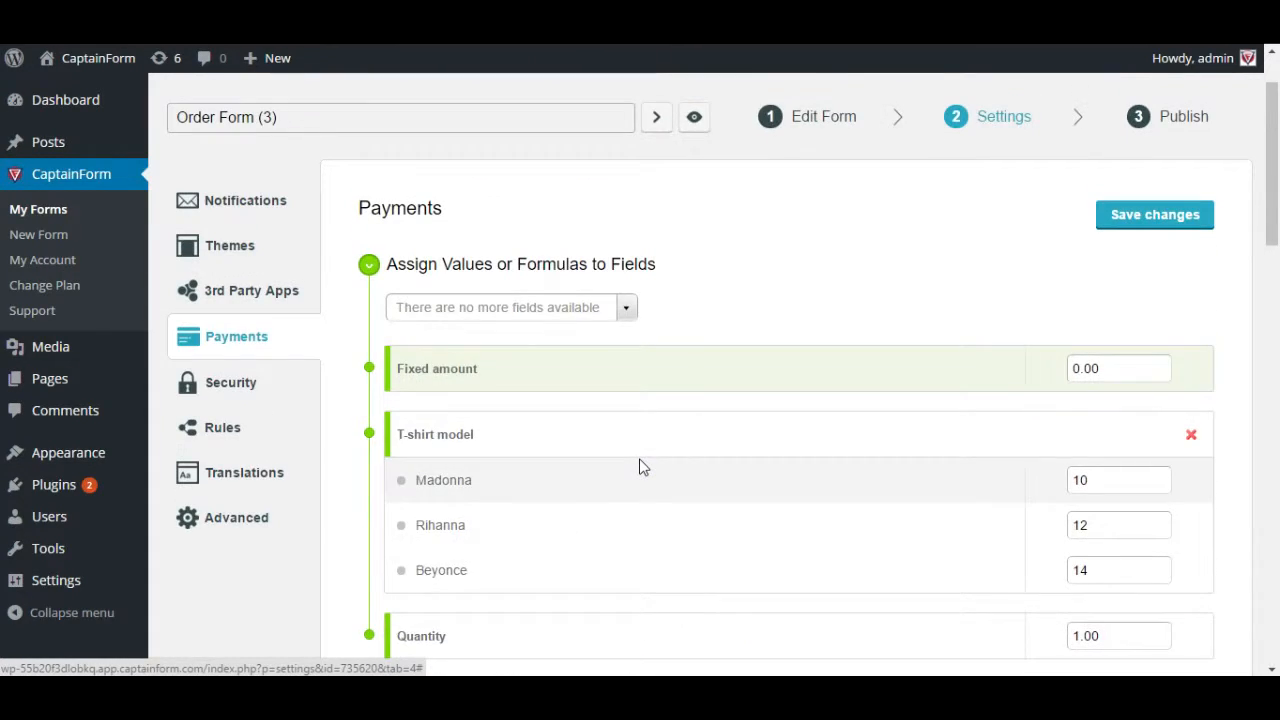
scroll(641, 467, down, 1)
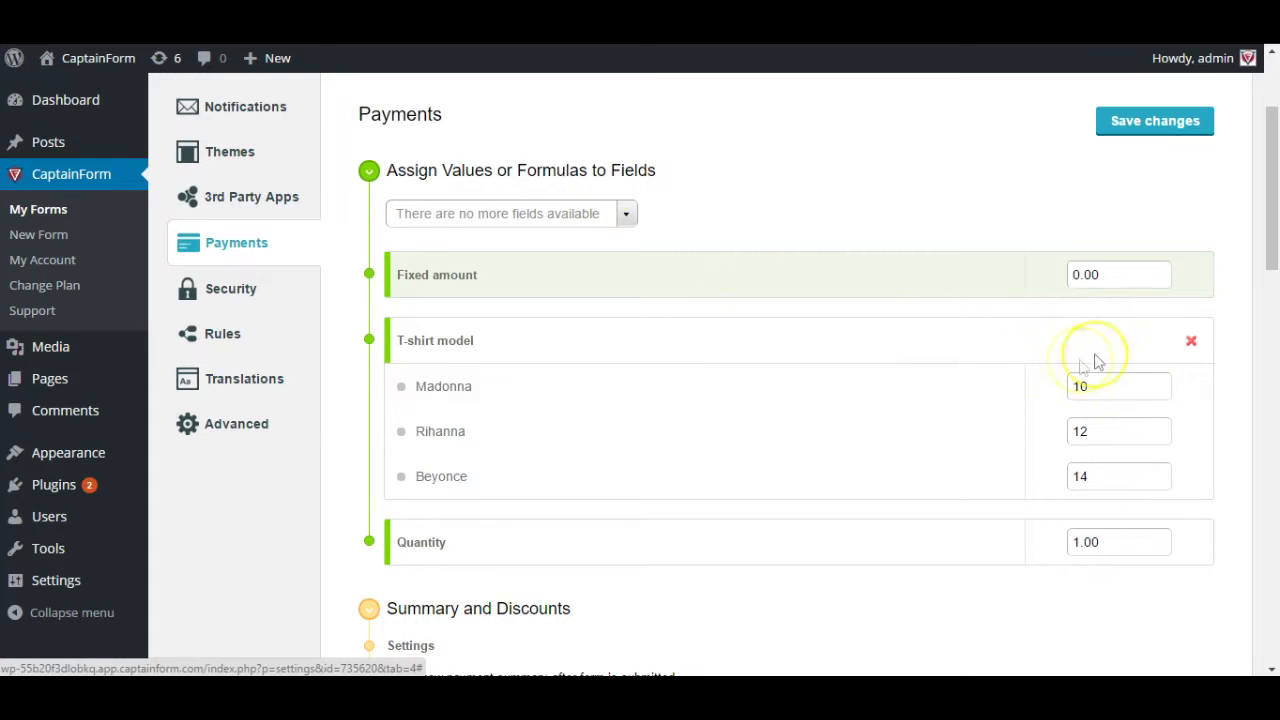
click(1188, 340)
- Delete the old assigned values for T-shirt model and Quantity
click(737, 278)
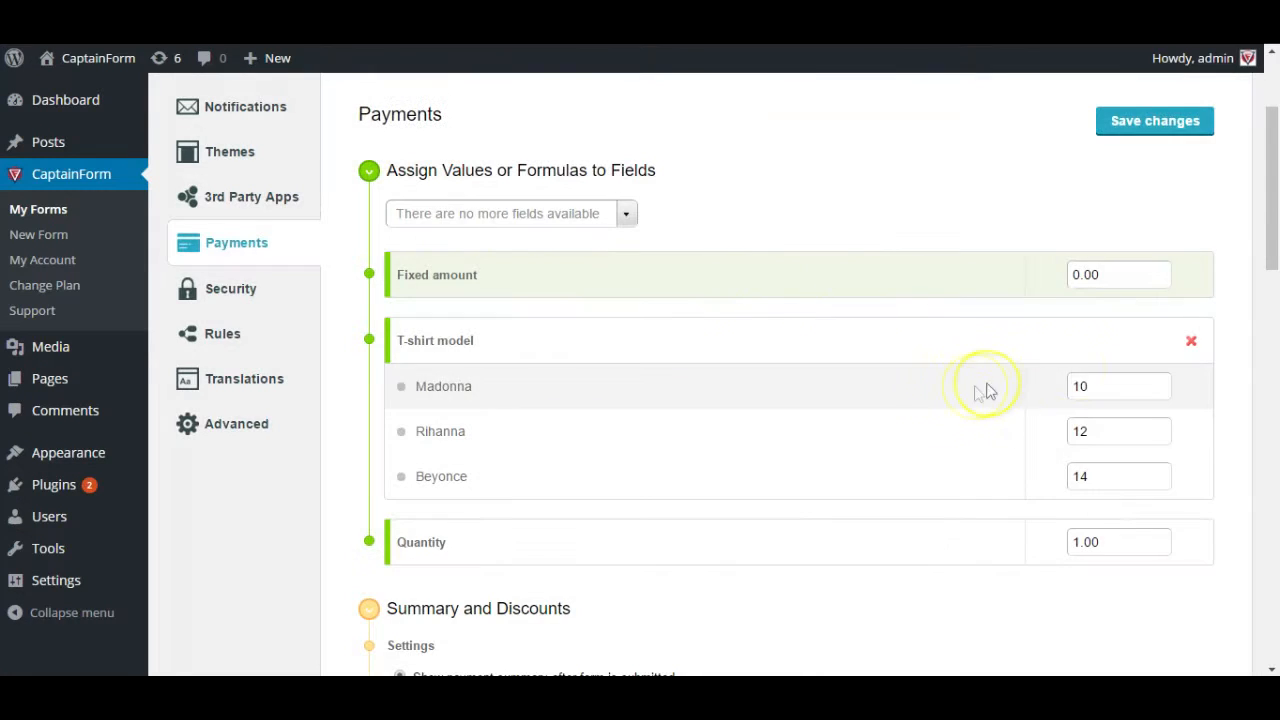
click(1193, 344)
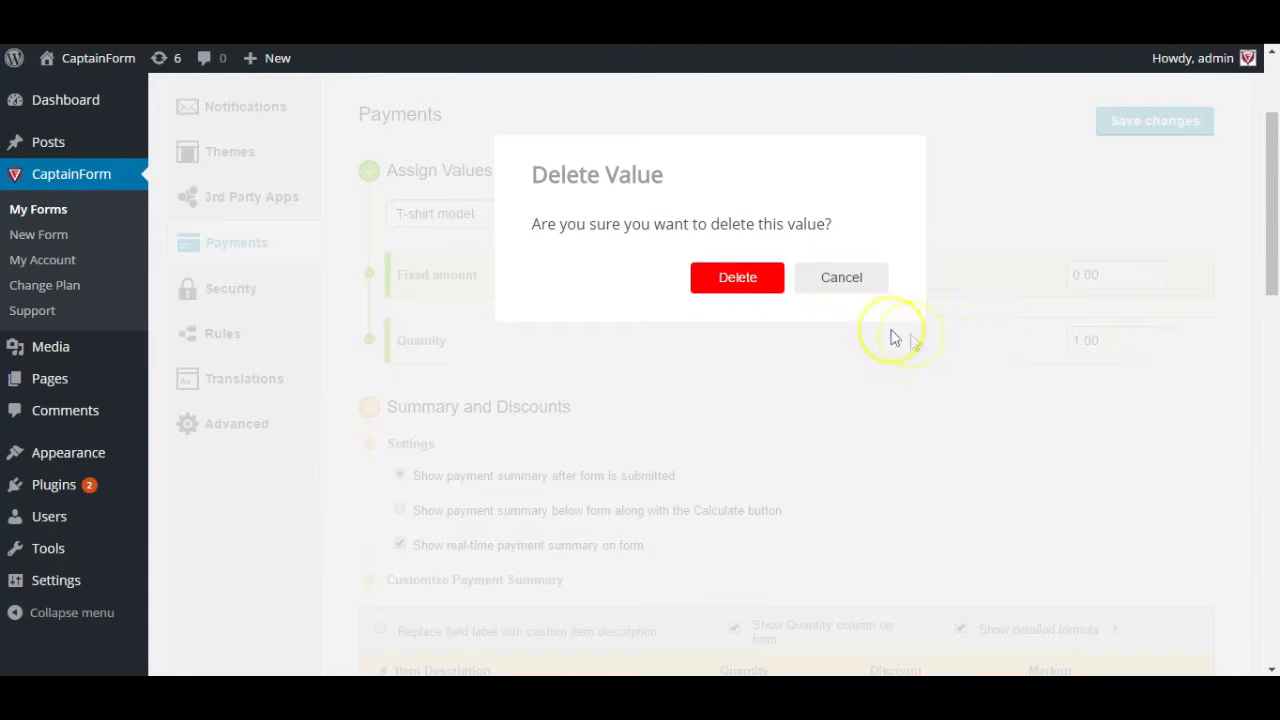
click(745, 281)
- Price the T-shirt models at 25 for Madonna, 40 for Rihanna and 60 for Beyonce
click(619, 217)
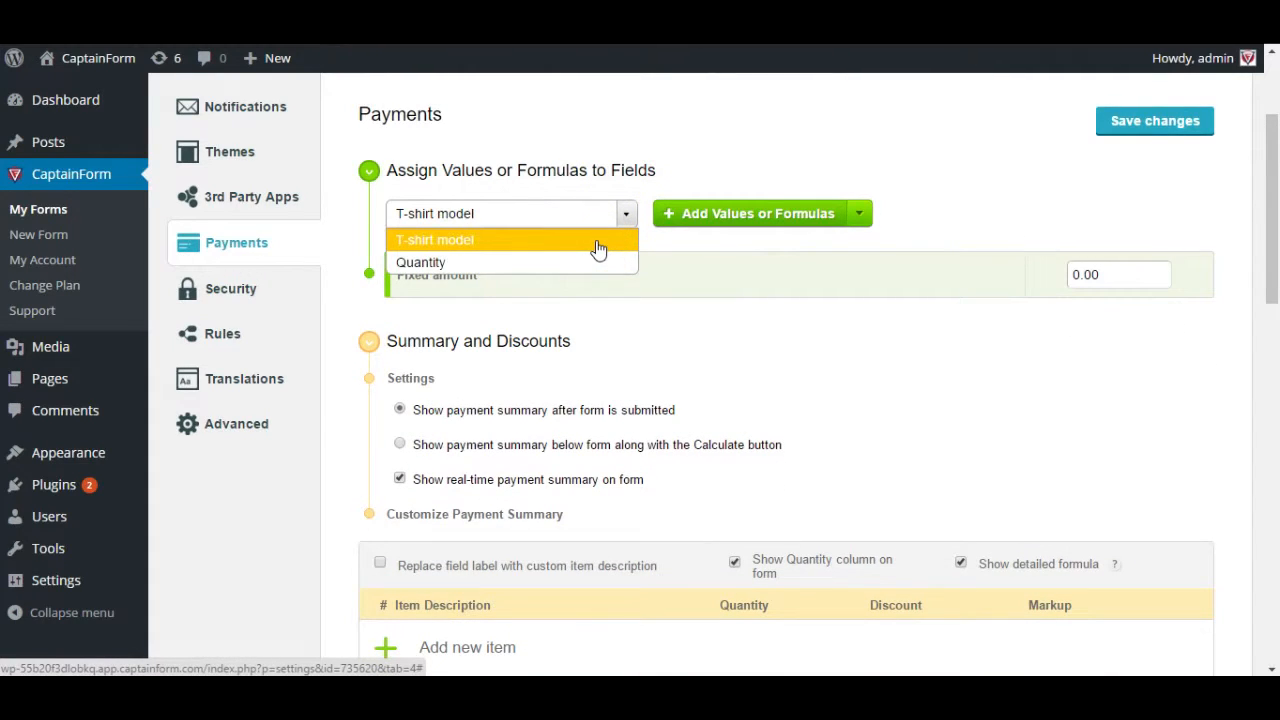
click(555, 244)
click(795, 222)
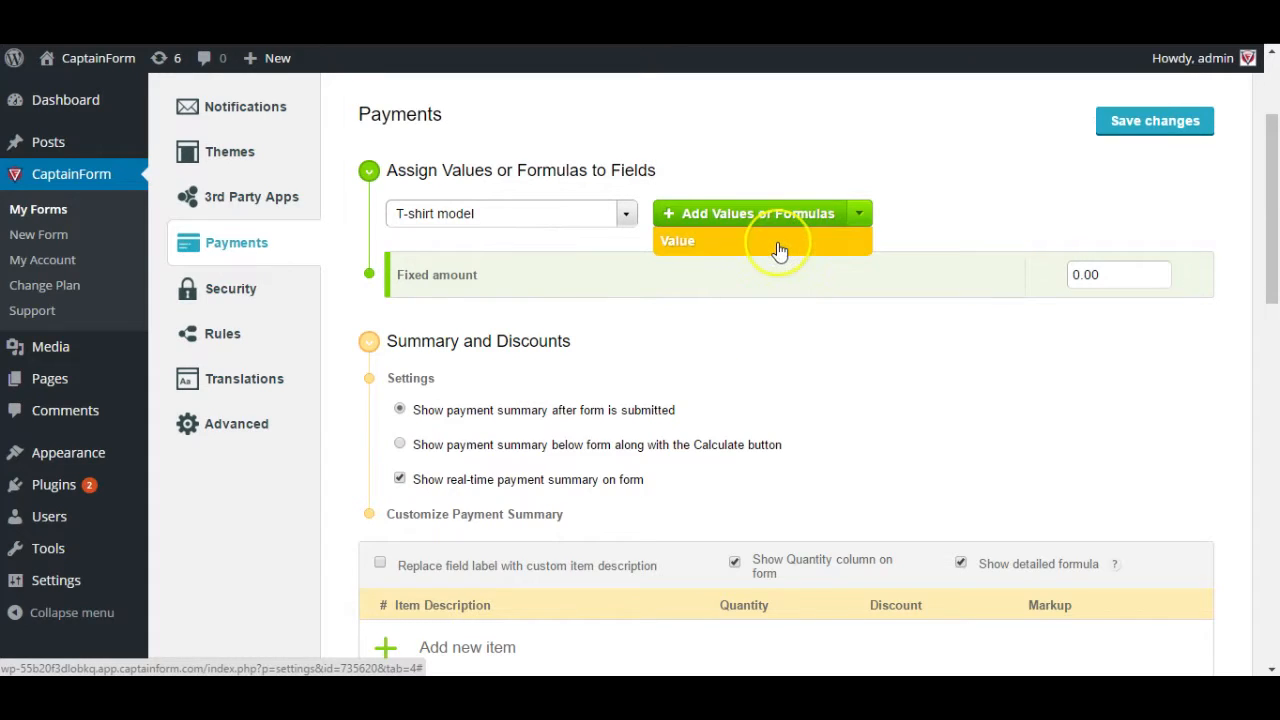
click(774, 245)
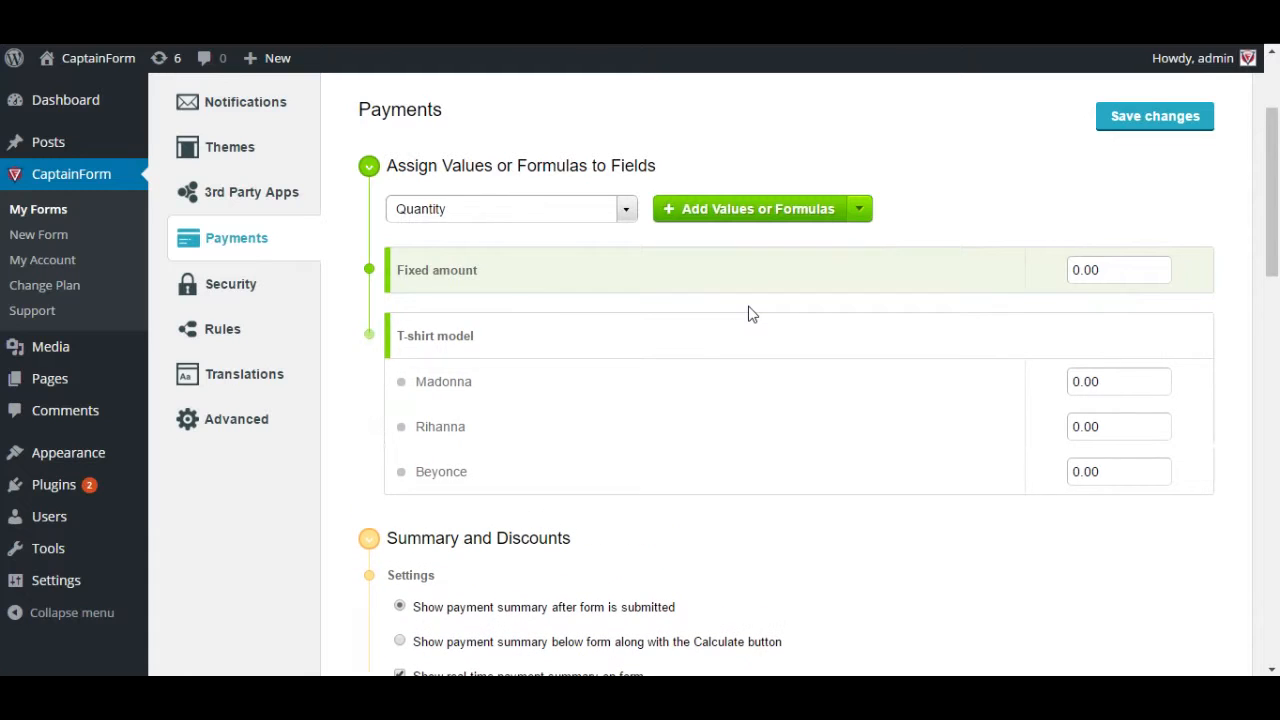
click(1135, 382)
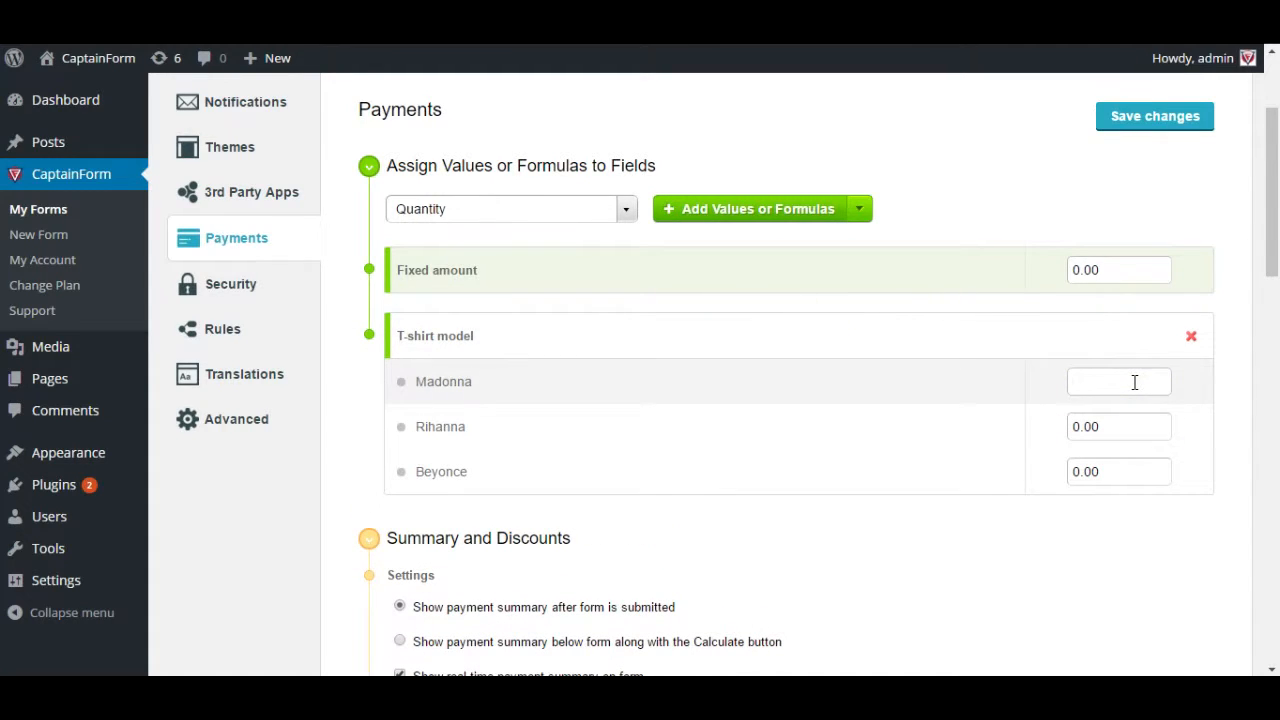
text(25)
click(1113, 425)
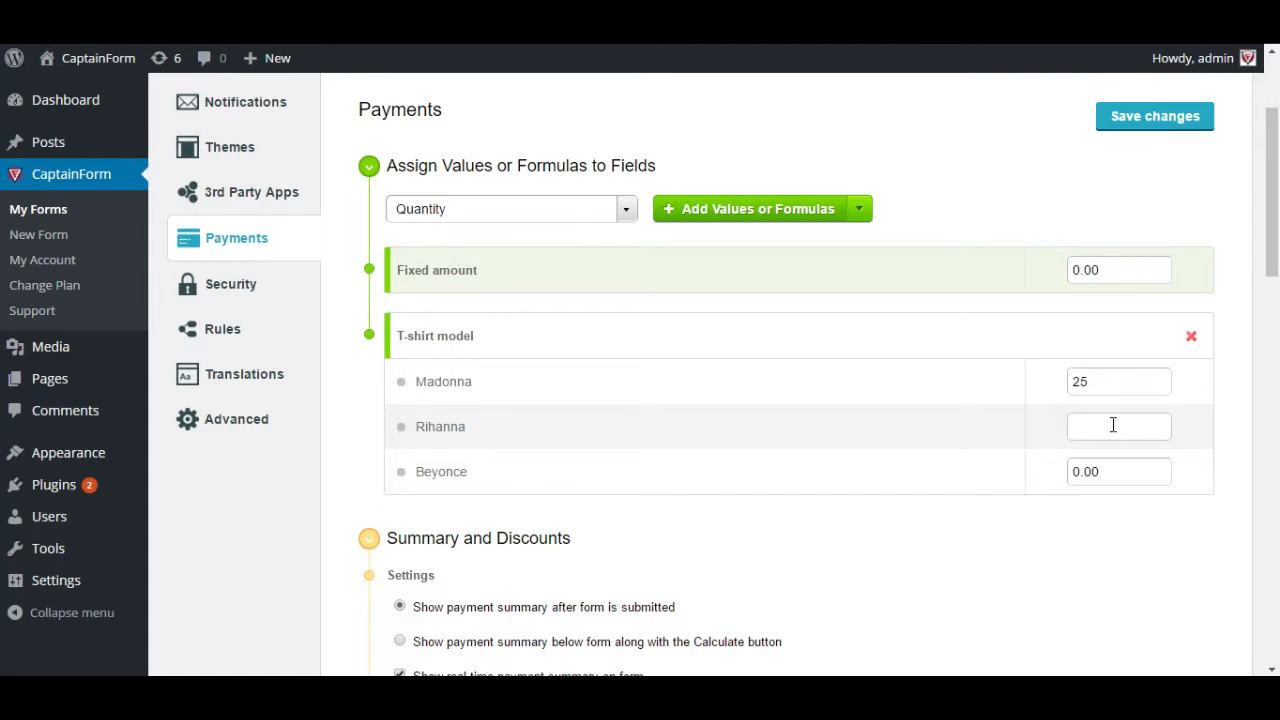
text(40)
click(1115, 466)
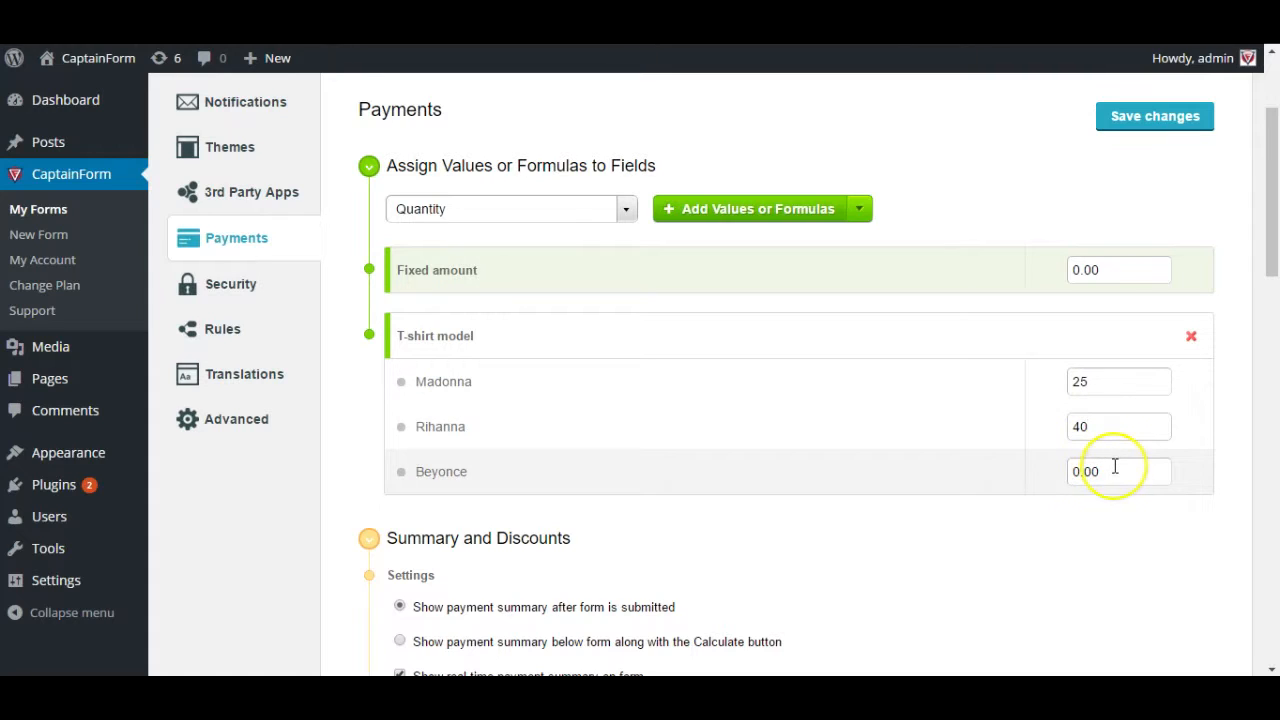
text(60)
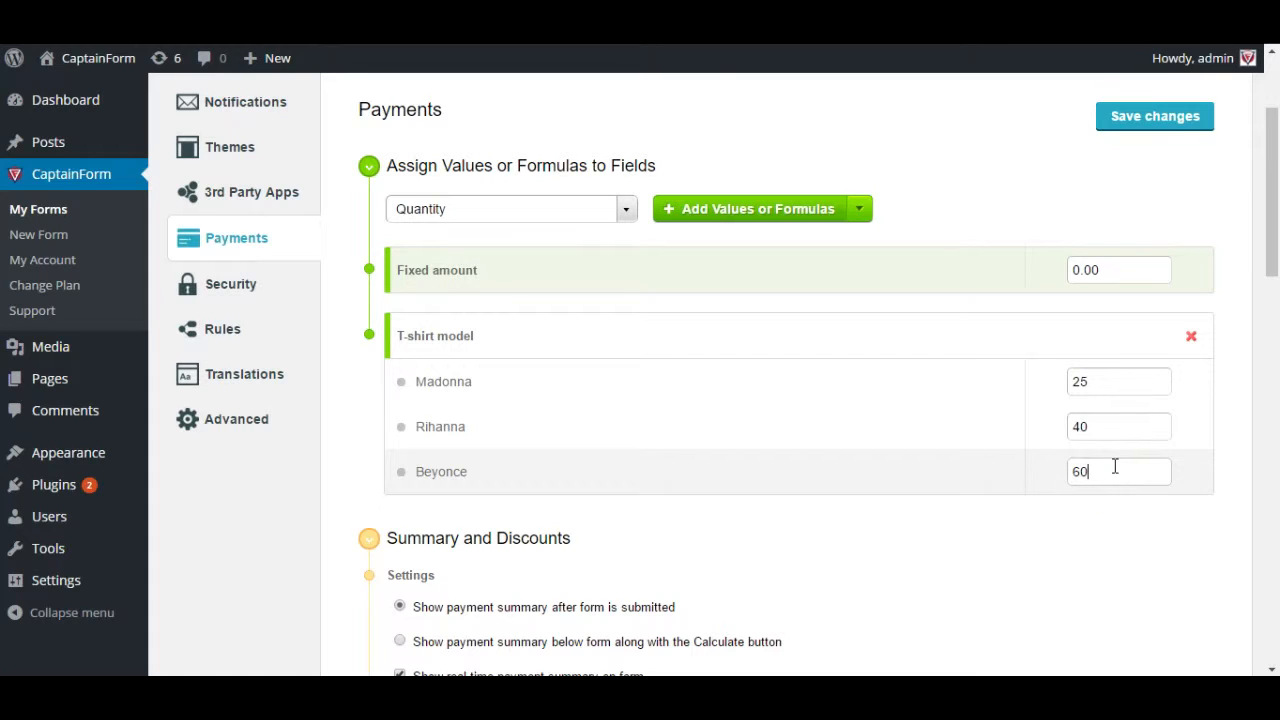
- Collapse the discounts section and list the remaining fields to price
click(1084, 557)
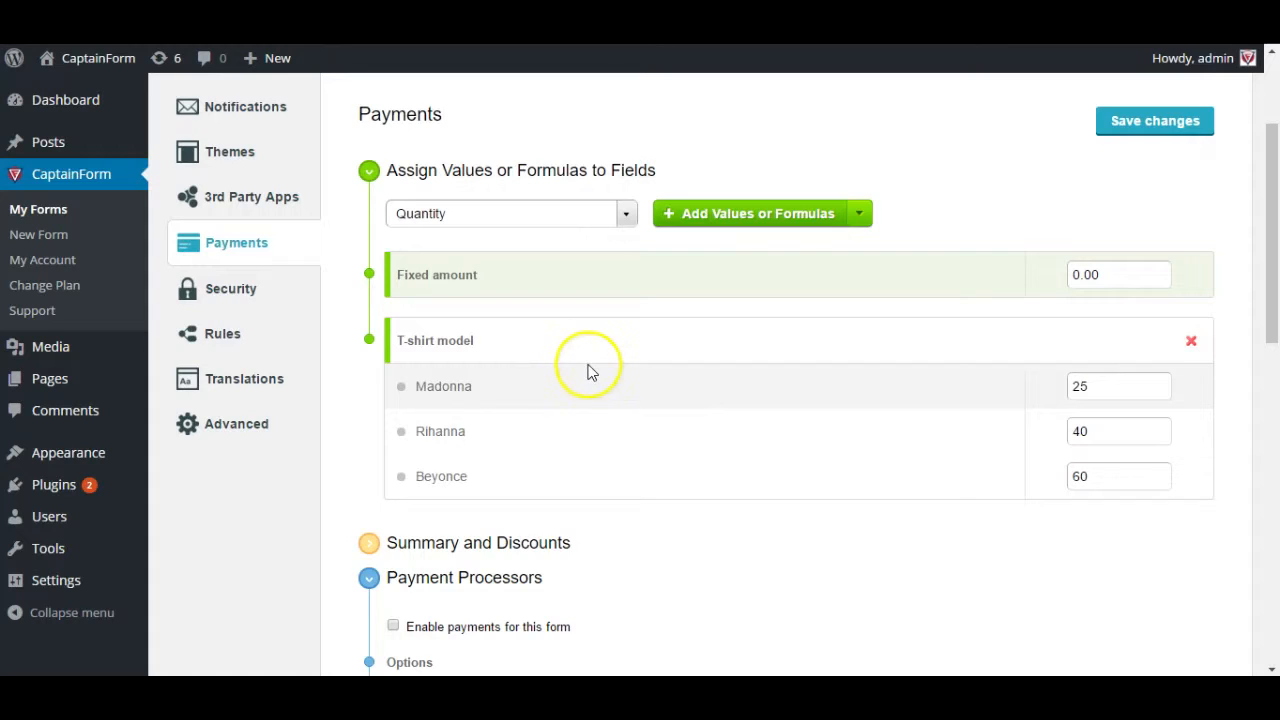
scroll(595, 330, down, 1)
click(623, 120)
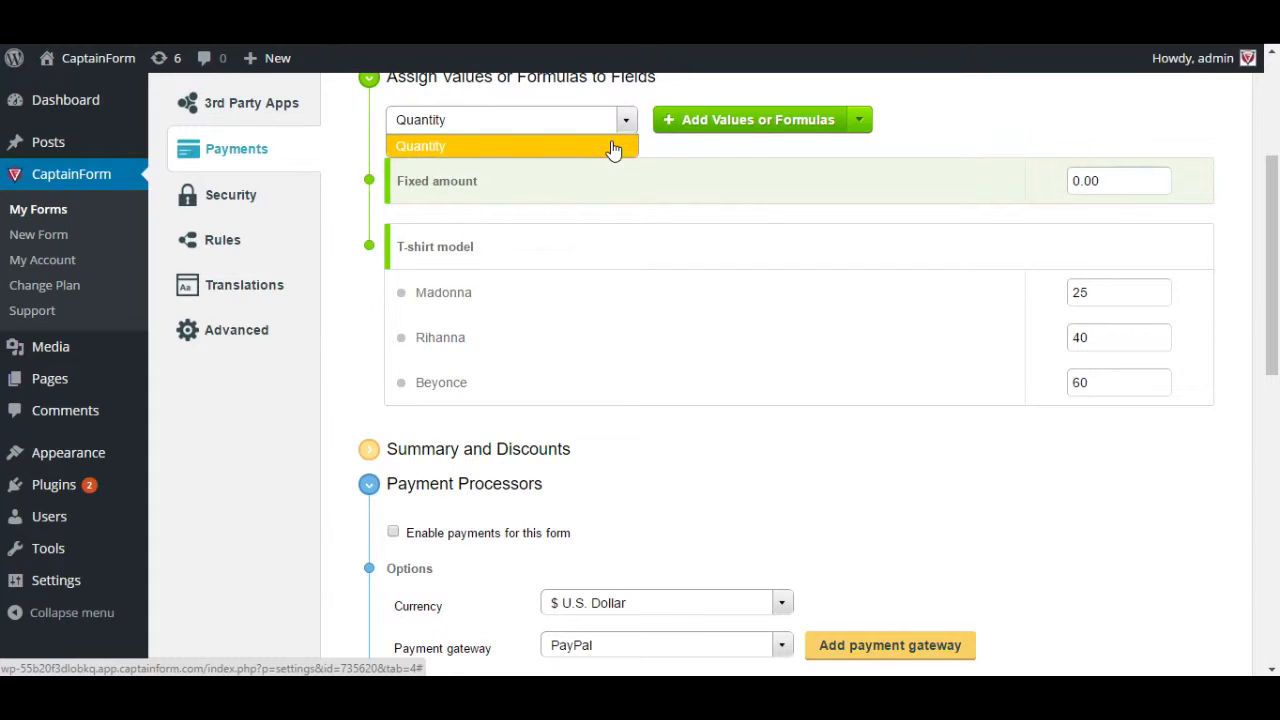
- Add a value for the Quantity field and set it to 1
click(768, 122)
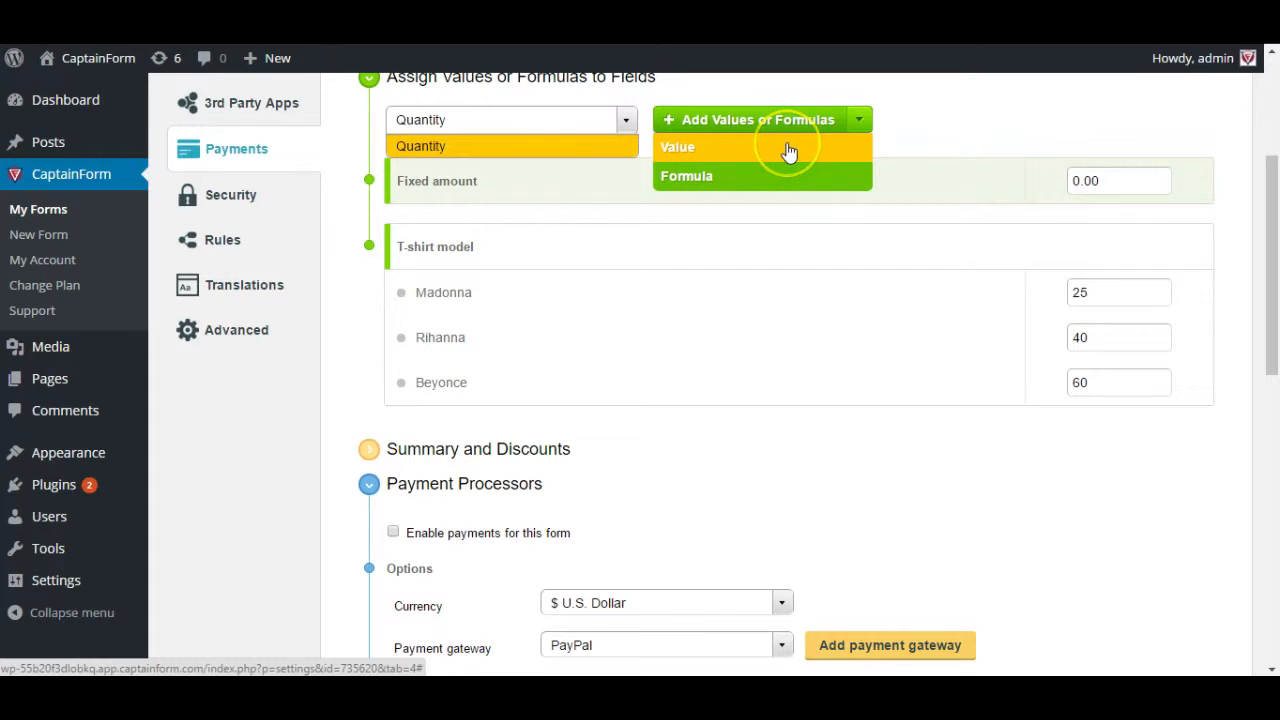
click(795, 185)
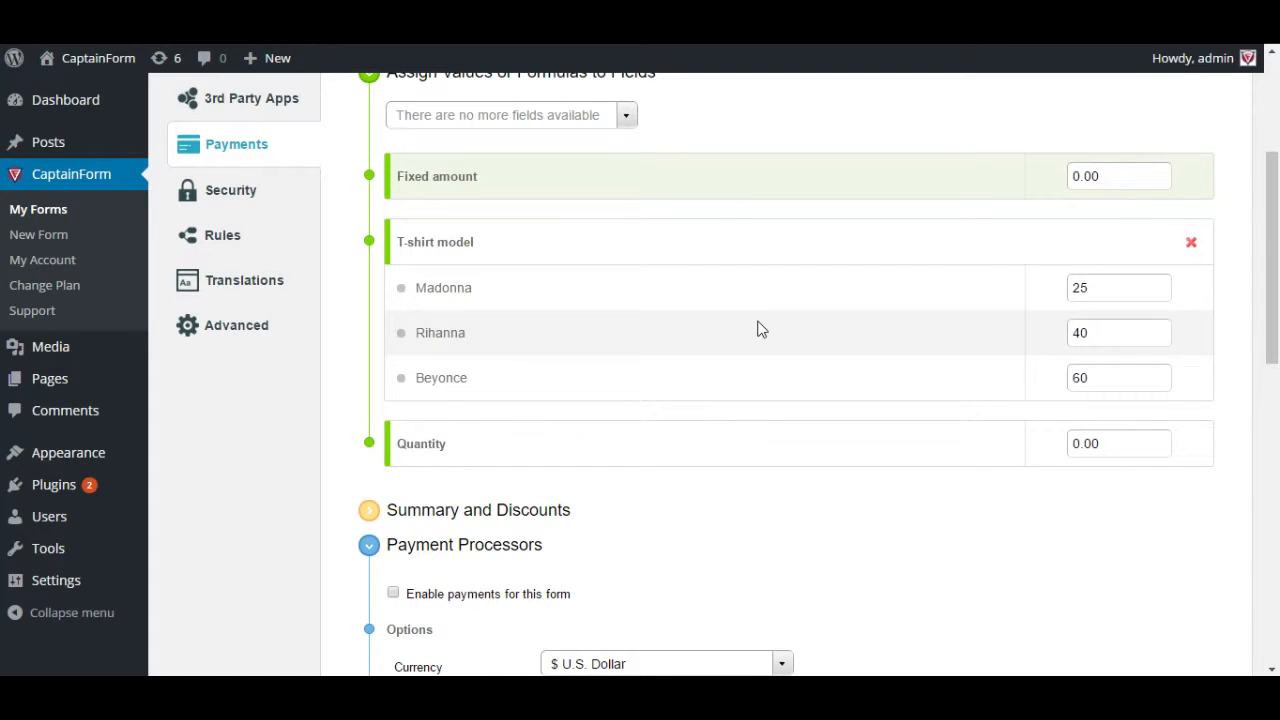
click(1122, 446)
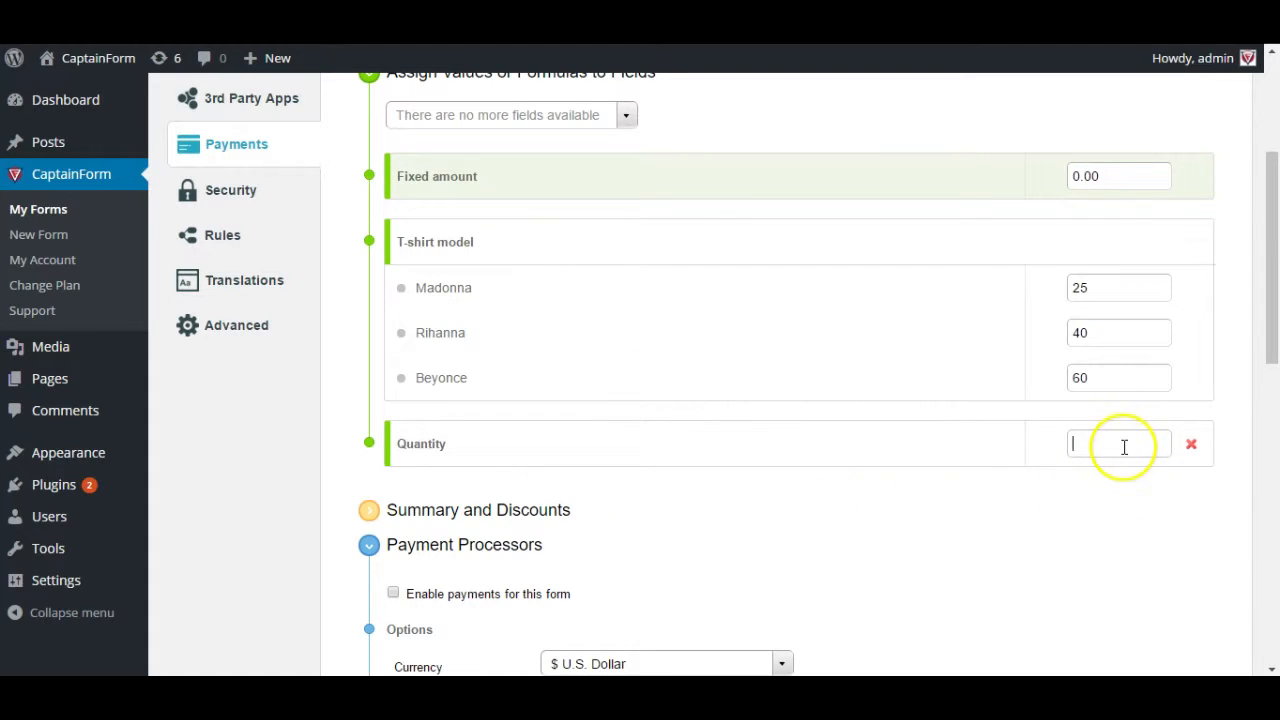
text(1)
click(1080, 509)
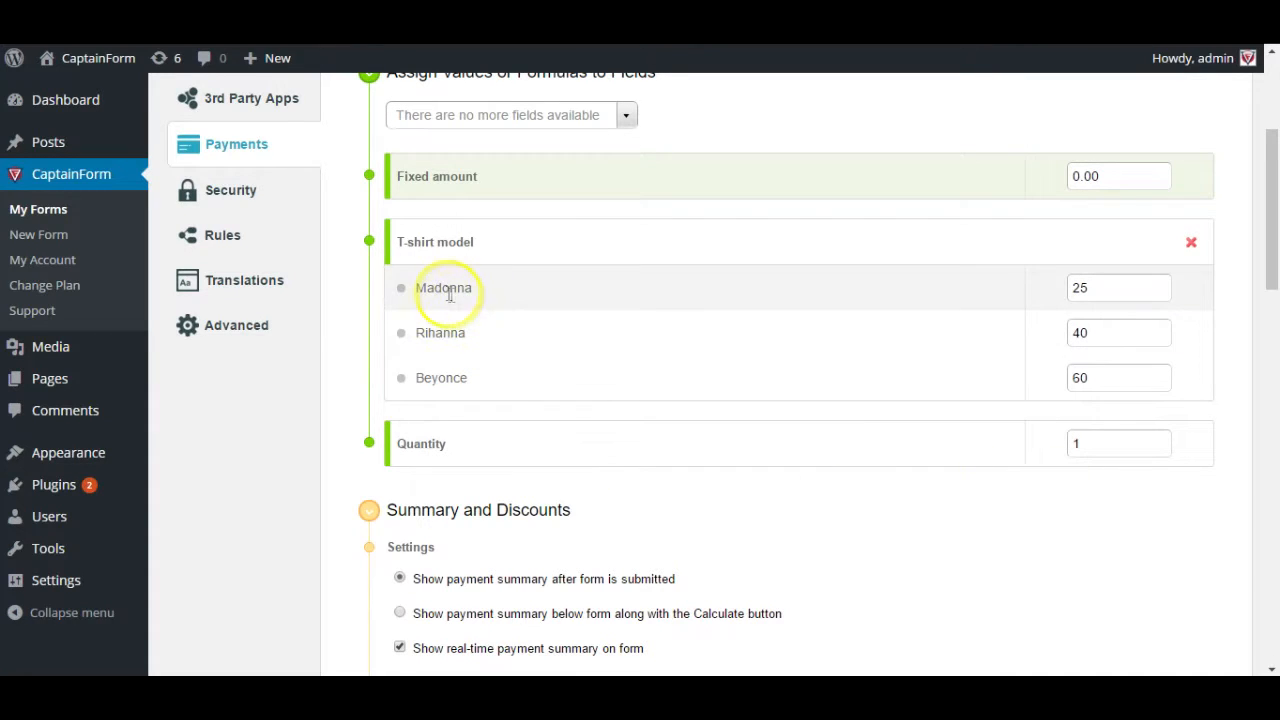
drag(430, 289, 445, 289)
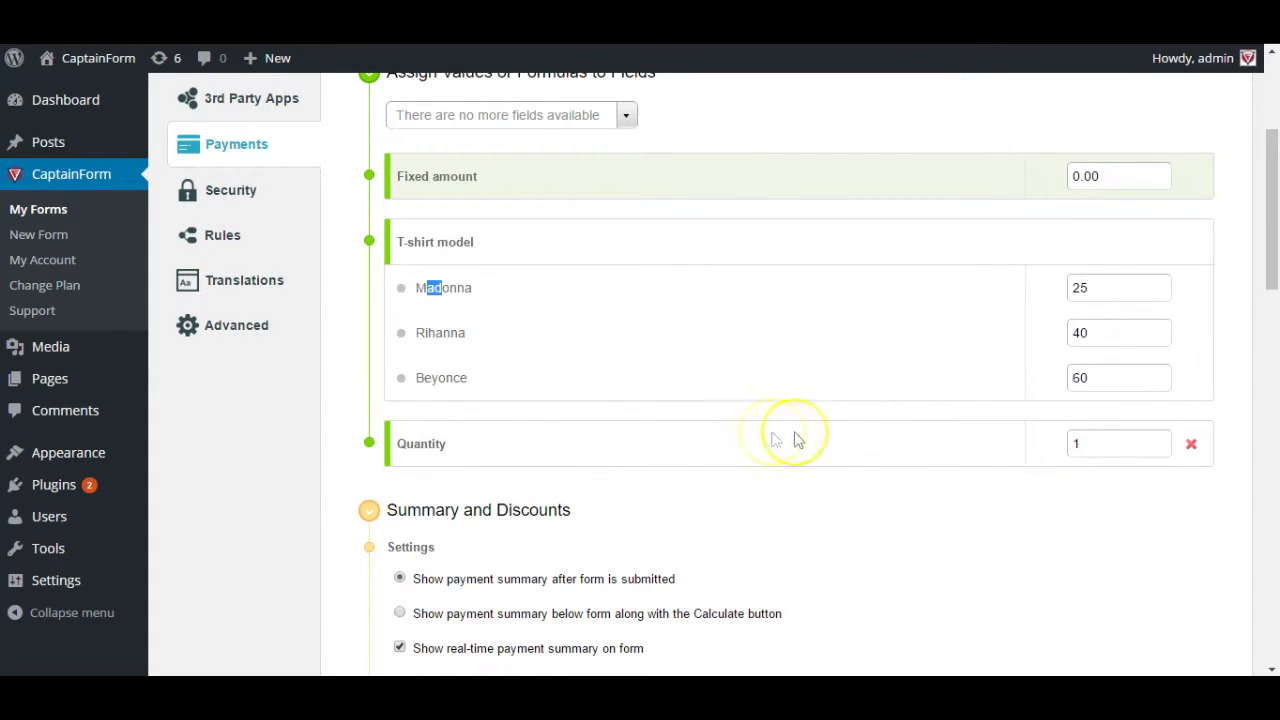
double_click(1087, 454)
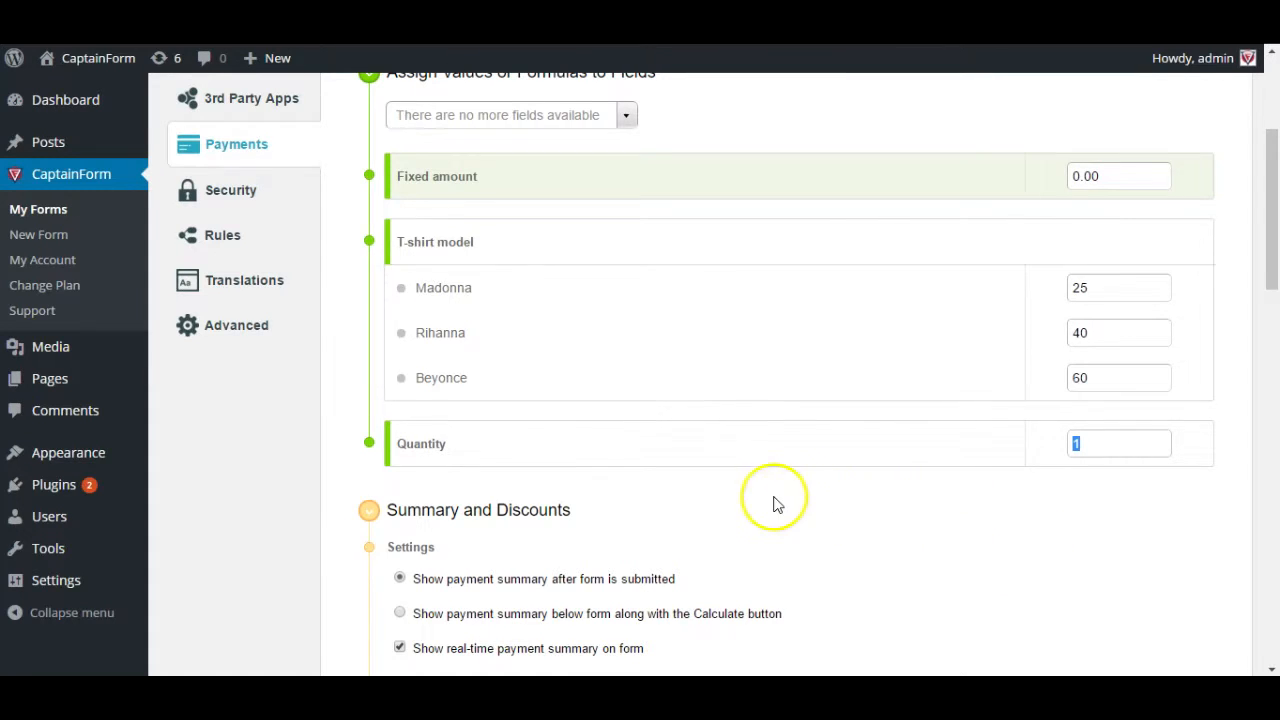
- Choose 'Show payment summary below form along with the Calculate button'
scroll(495, 375, down, 2)
scroll(500, 380, down, 1)
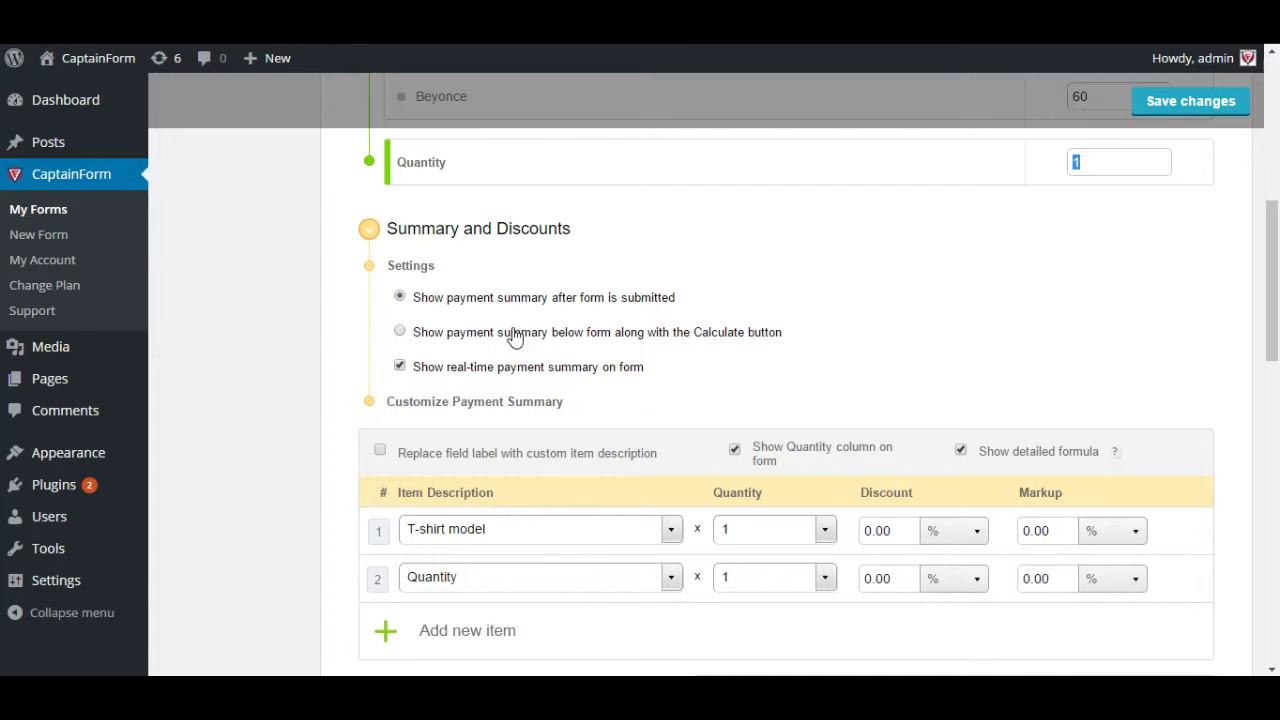
click(513, 338)
scroll(586, 604, up, 6)
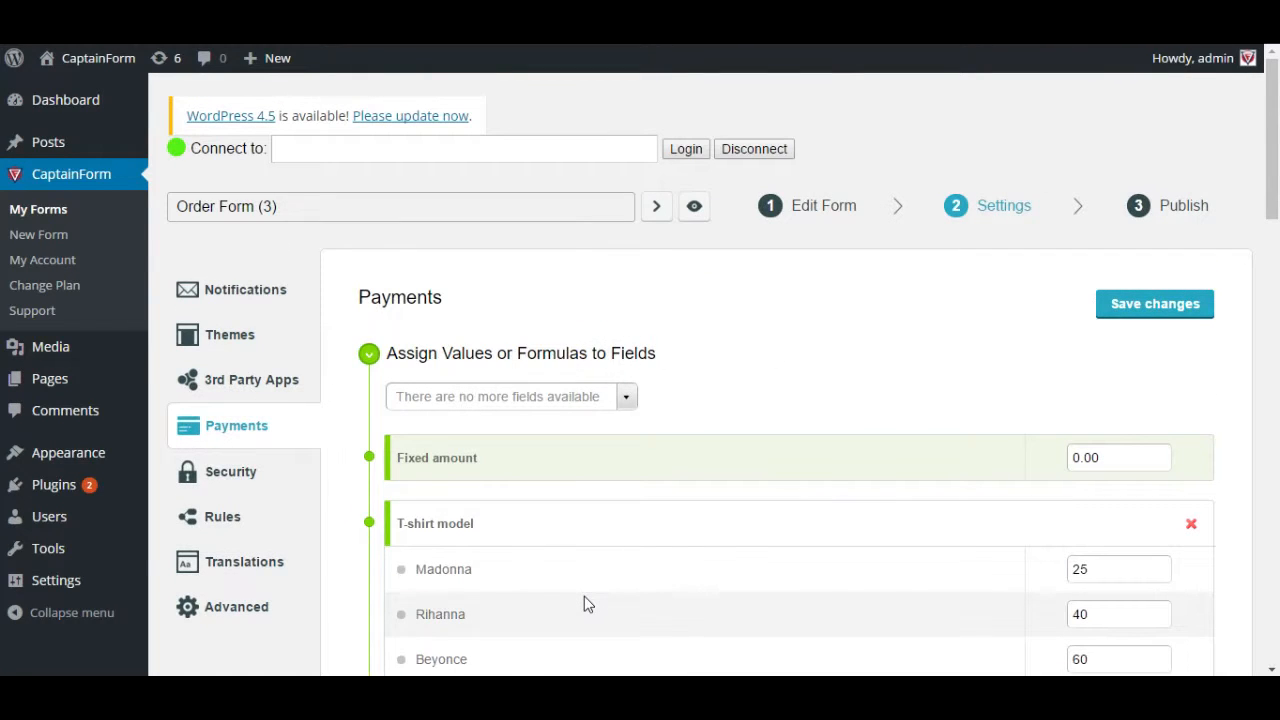
- Keep the real-time summary on and show the payment summary after form submission
scroll(590, 575, down, 2)
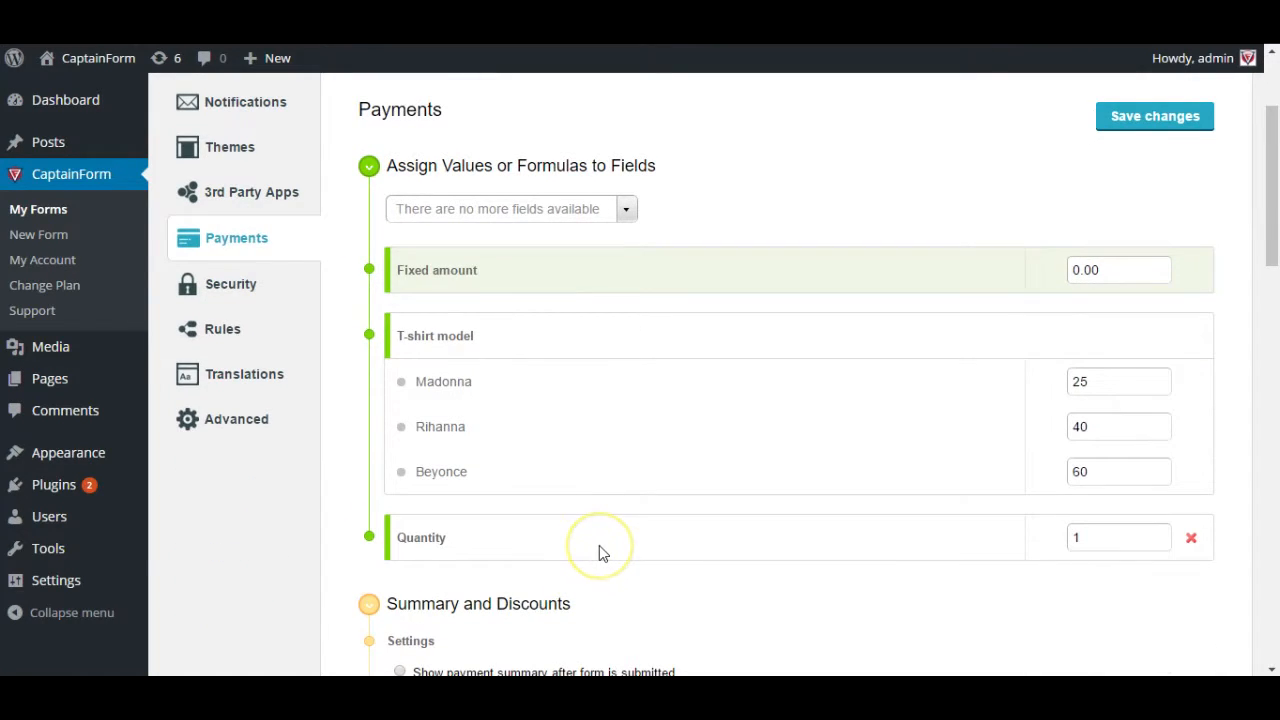
scroll(599, 546, down, 3)
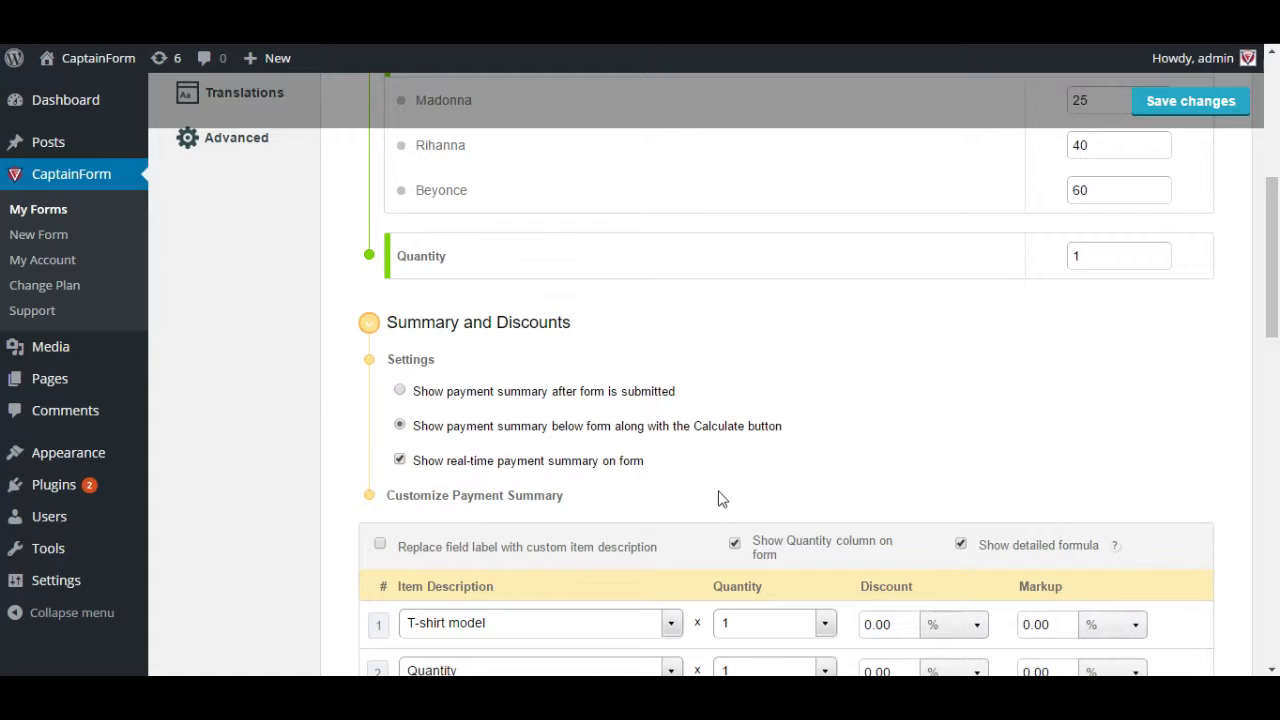
click(476, 472)
click(492, 462)
click(612, 391)
scroll(617, 541, down, 2)
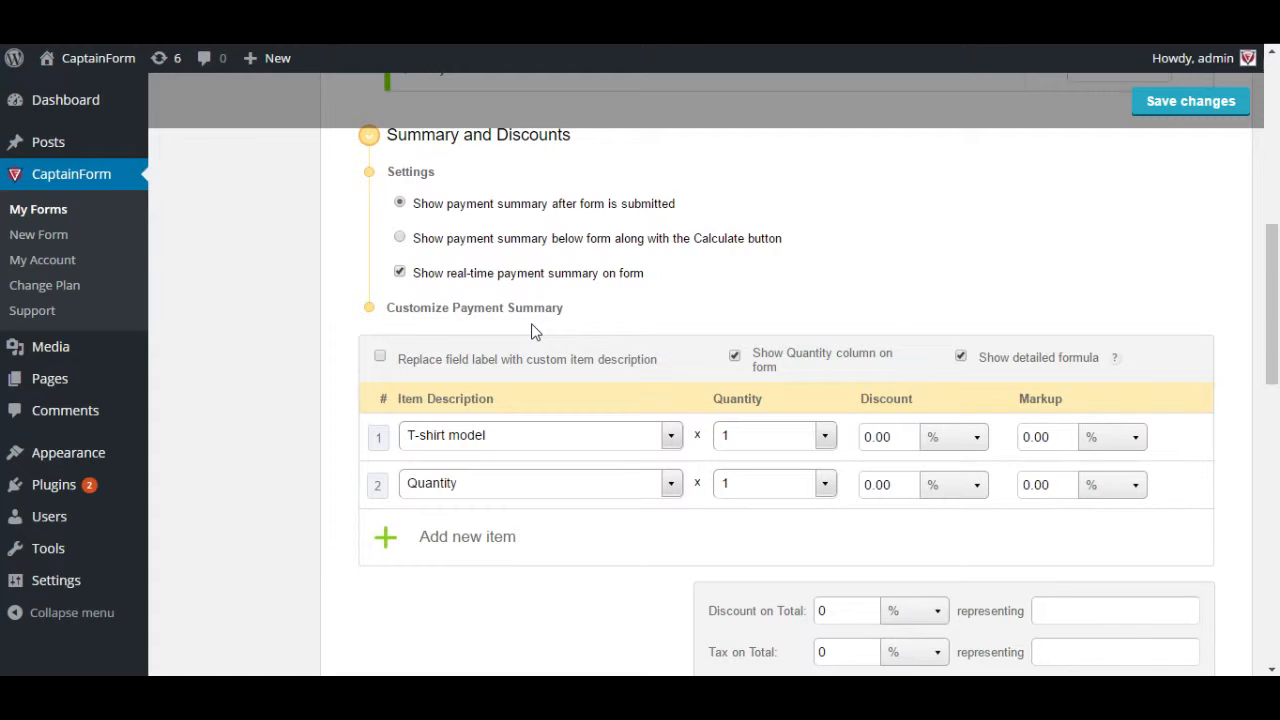
click(591, 440)
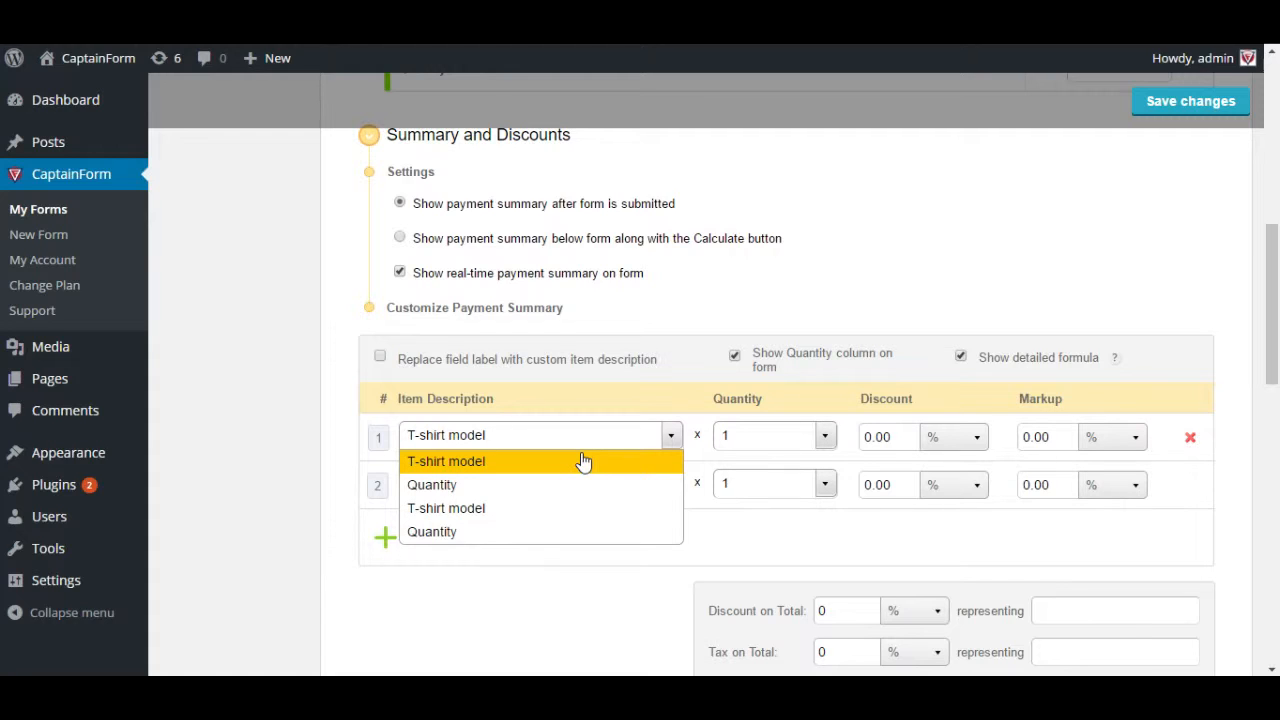
- Enable custom item descriptions, shorten 'T-shirt model' to 'T-shirt' and keep Quantity unchanged
click(457, 371)
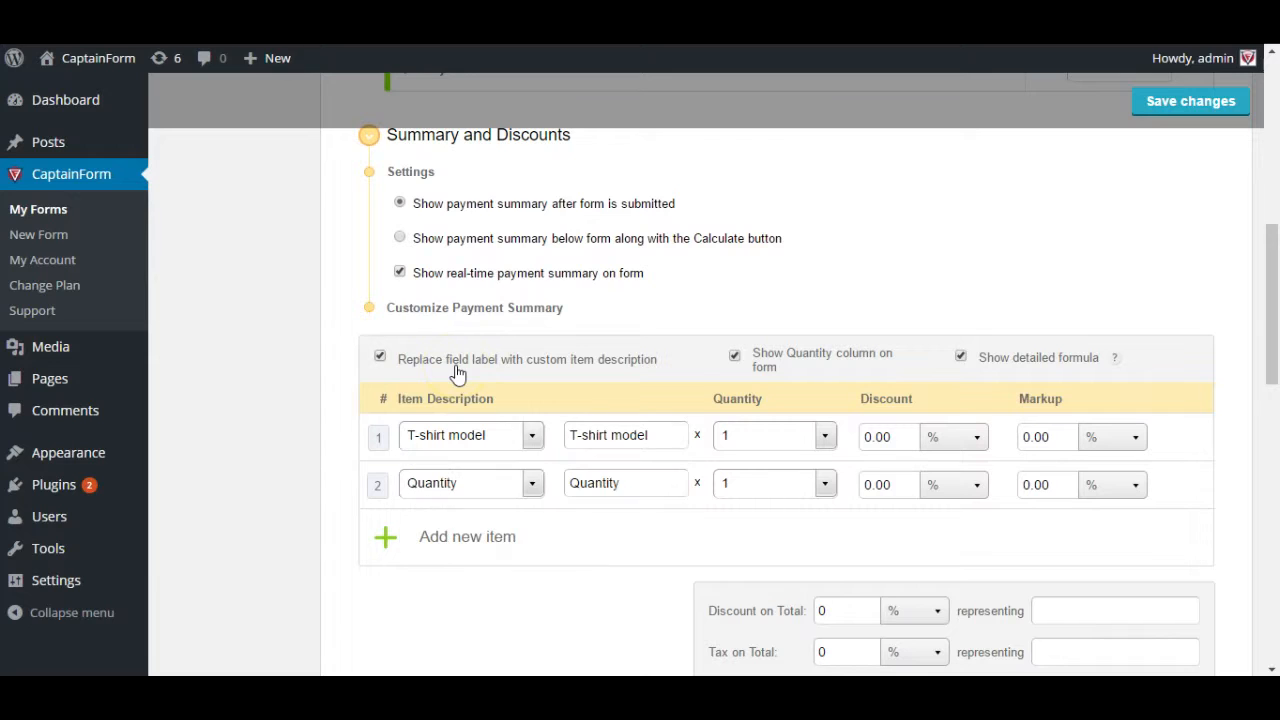
click(615, 432)
double_click(624, 435)
key(BackSpace)
key(BackSpace)
click(531, 484)
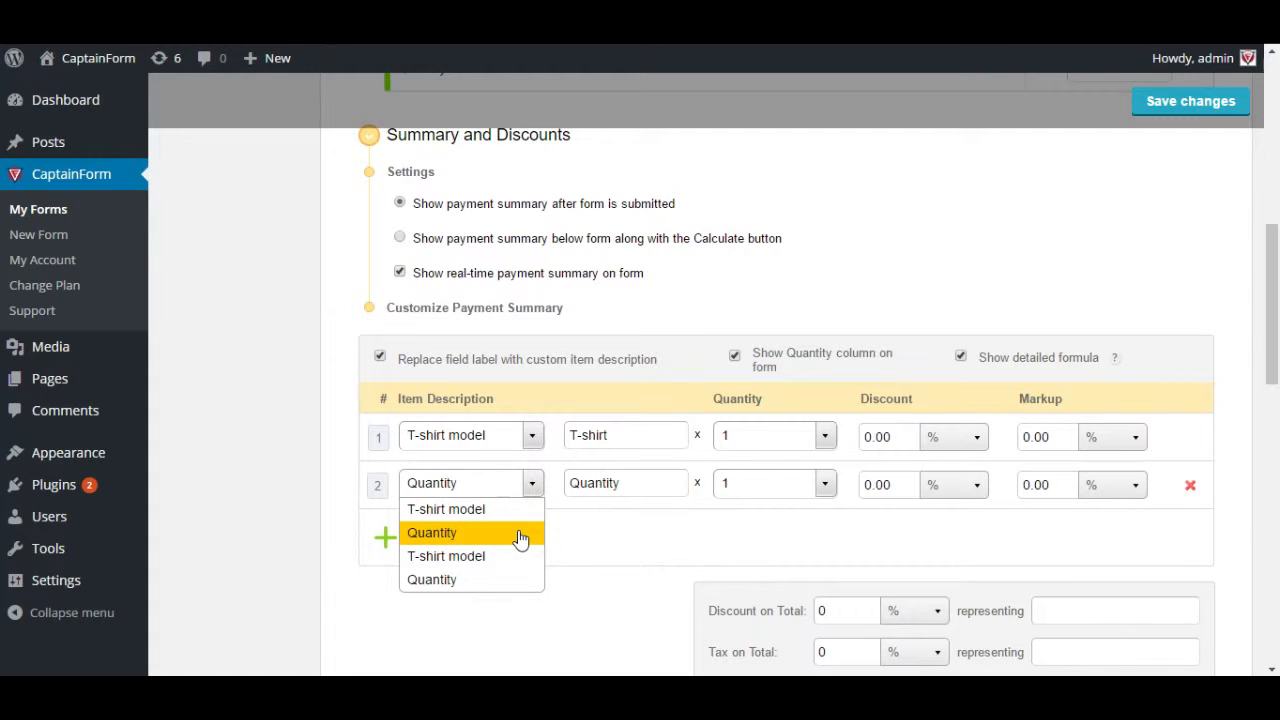
click(217, 463)
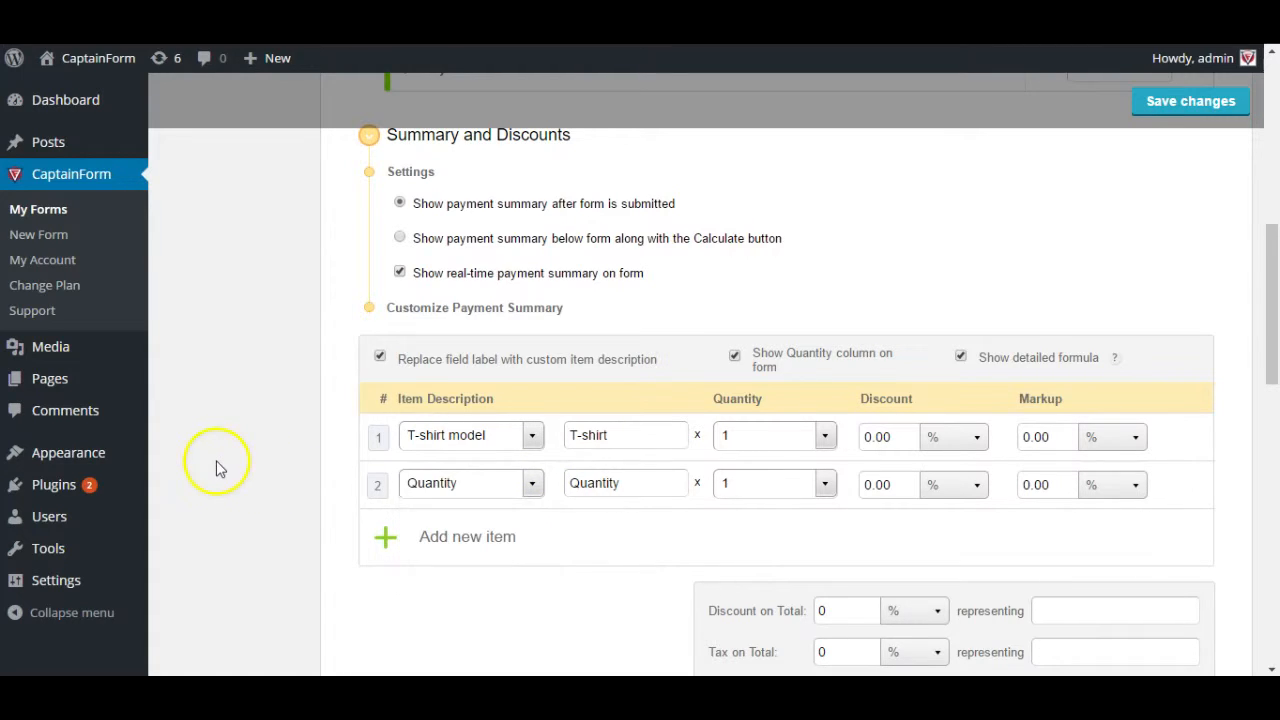
click(415, 480)
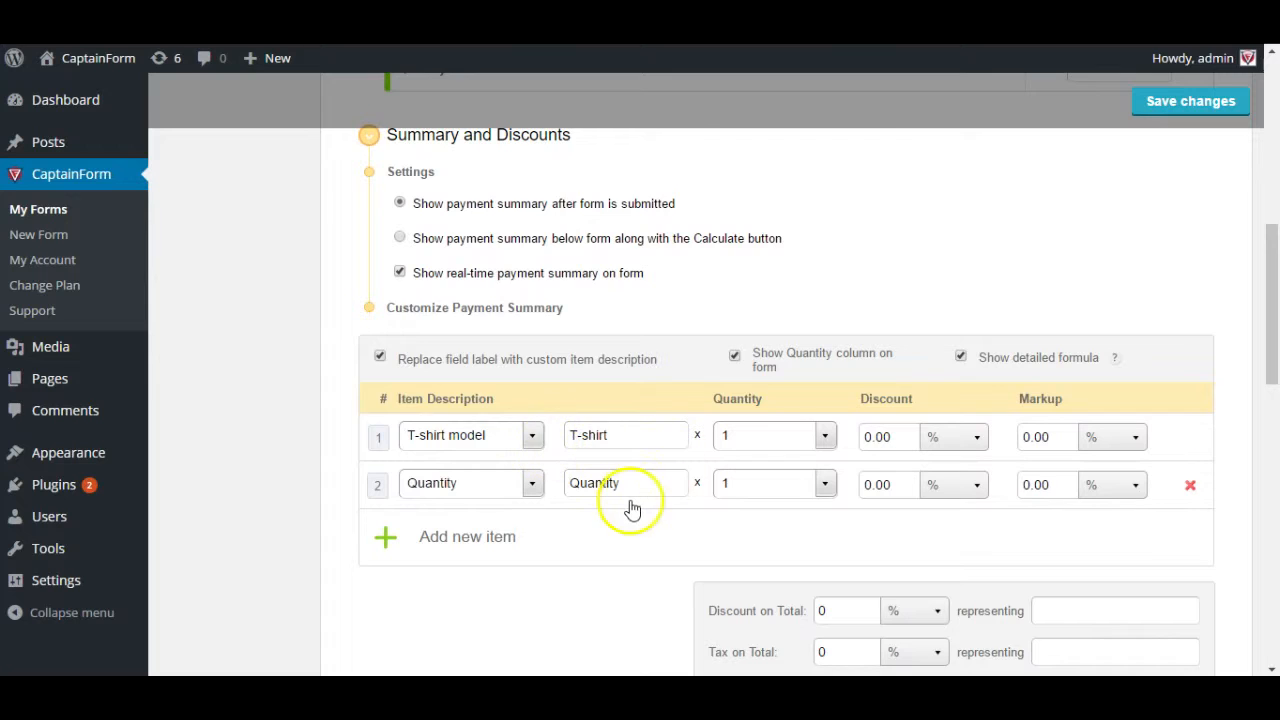
scroll(620, 515, down, 1)
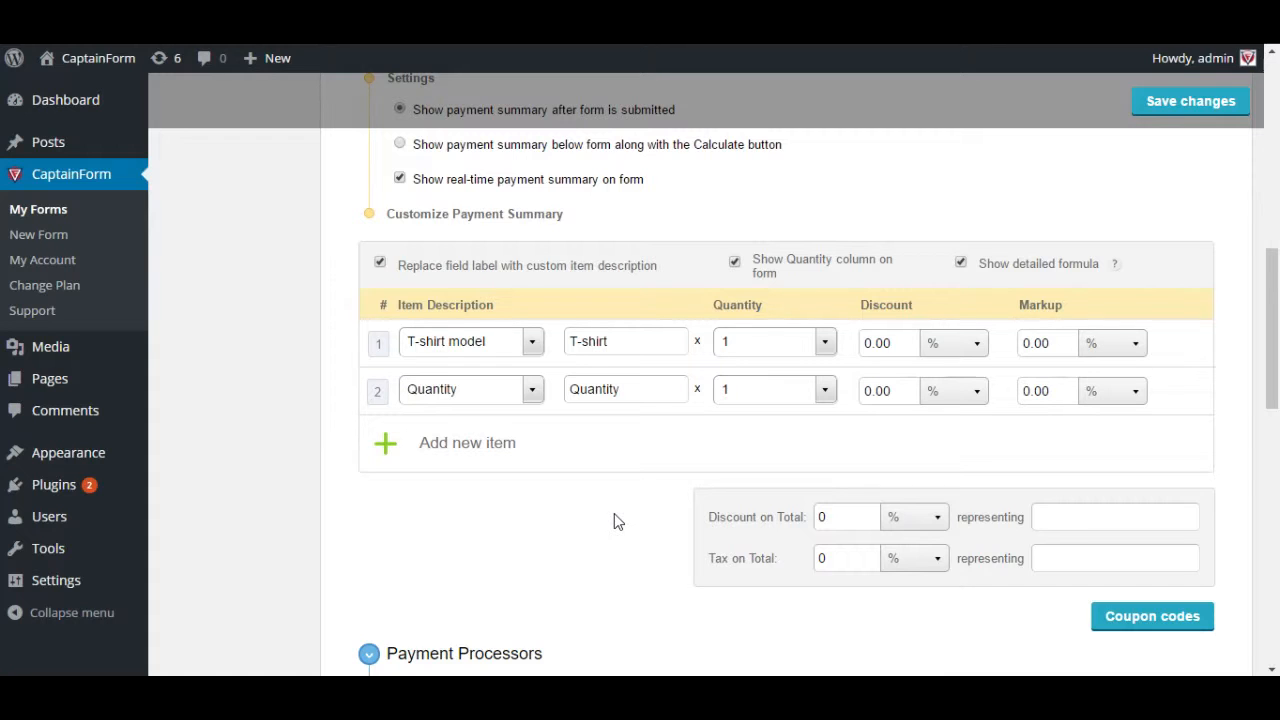
- Set a flat 25 discount on total labelled 'Early Bird Special'
scroll(614, 520, down, 1)
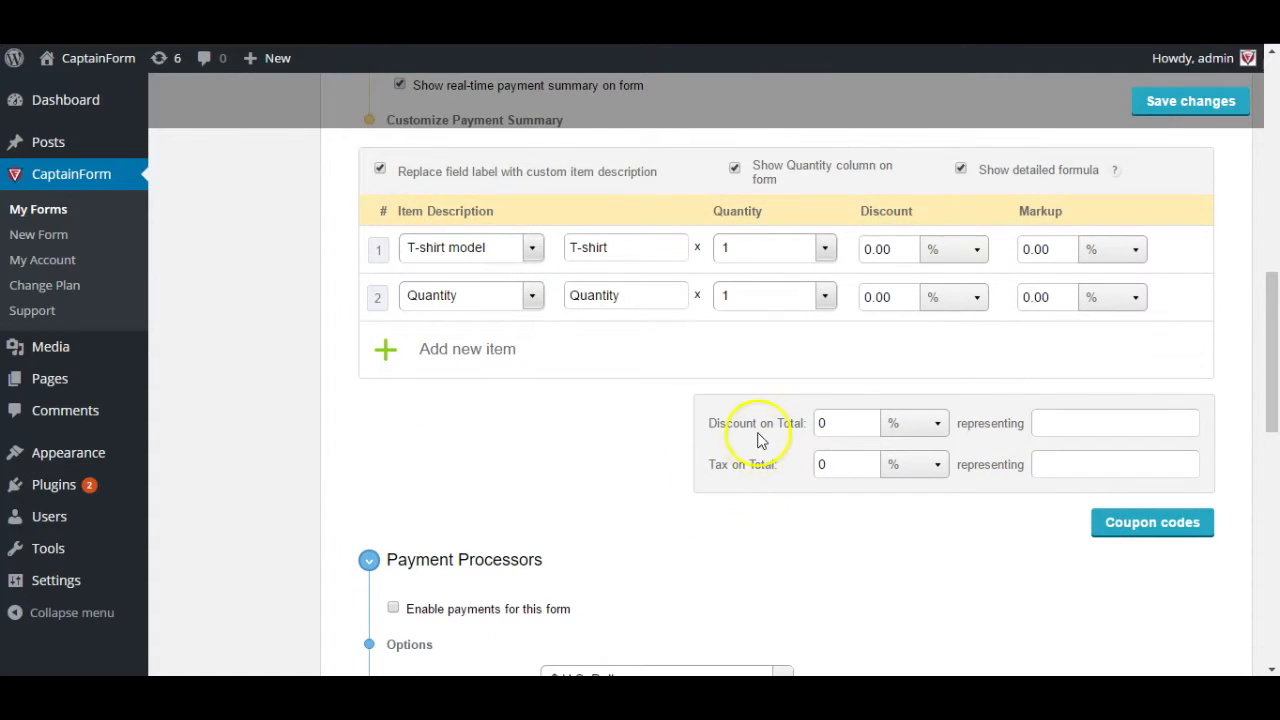
click(845, 424)
key(BackSpace)
text(25)
click(905, 426)
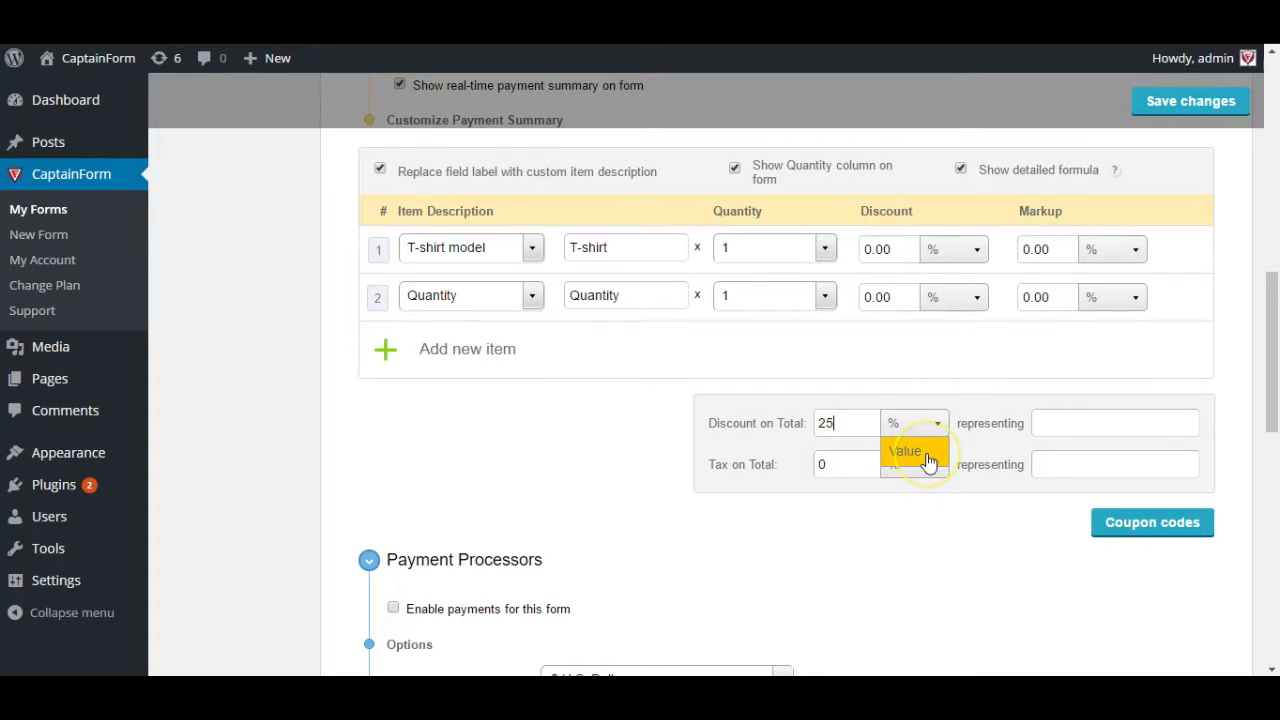
click(925, 452)
click(915, 464)
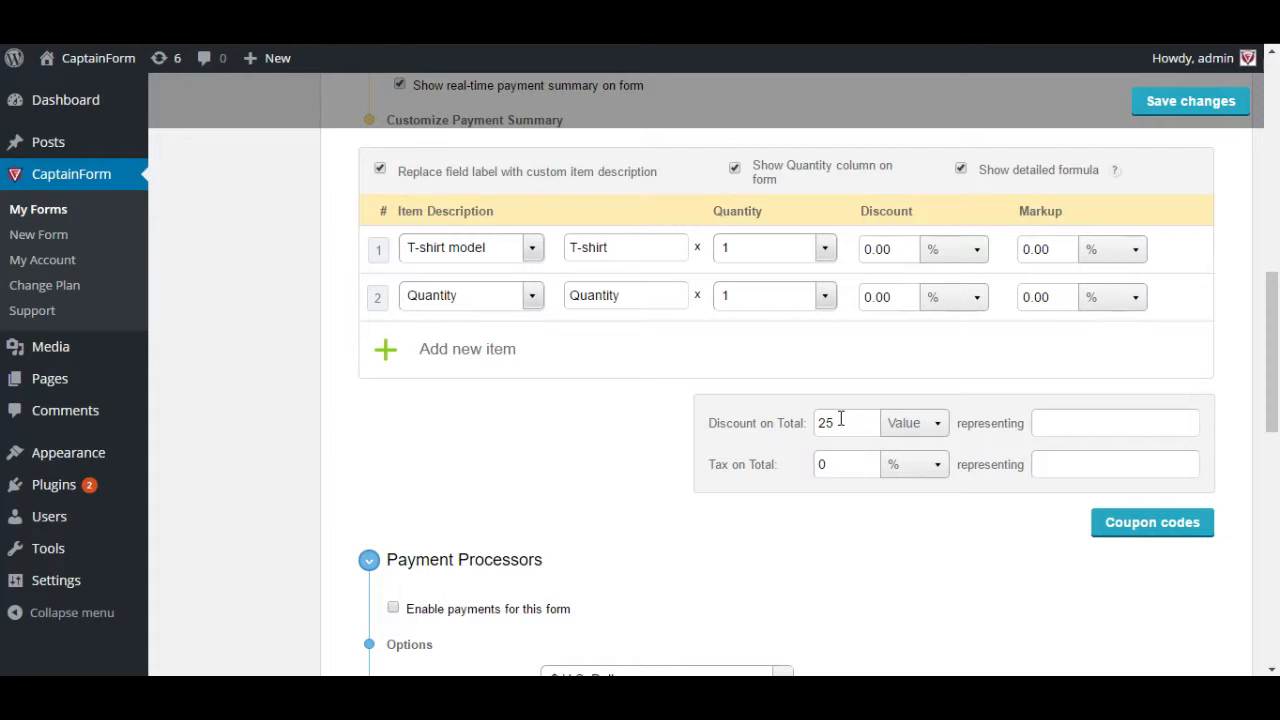
click(1061, 426)
text(W)
key(BackSpace)
text(Early Bird Special)
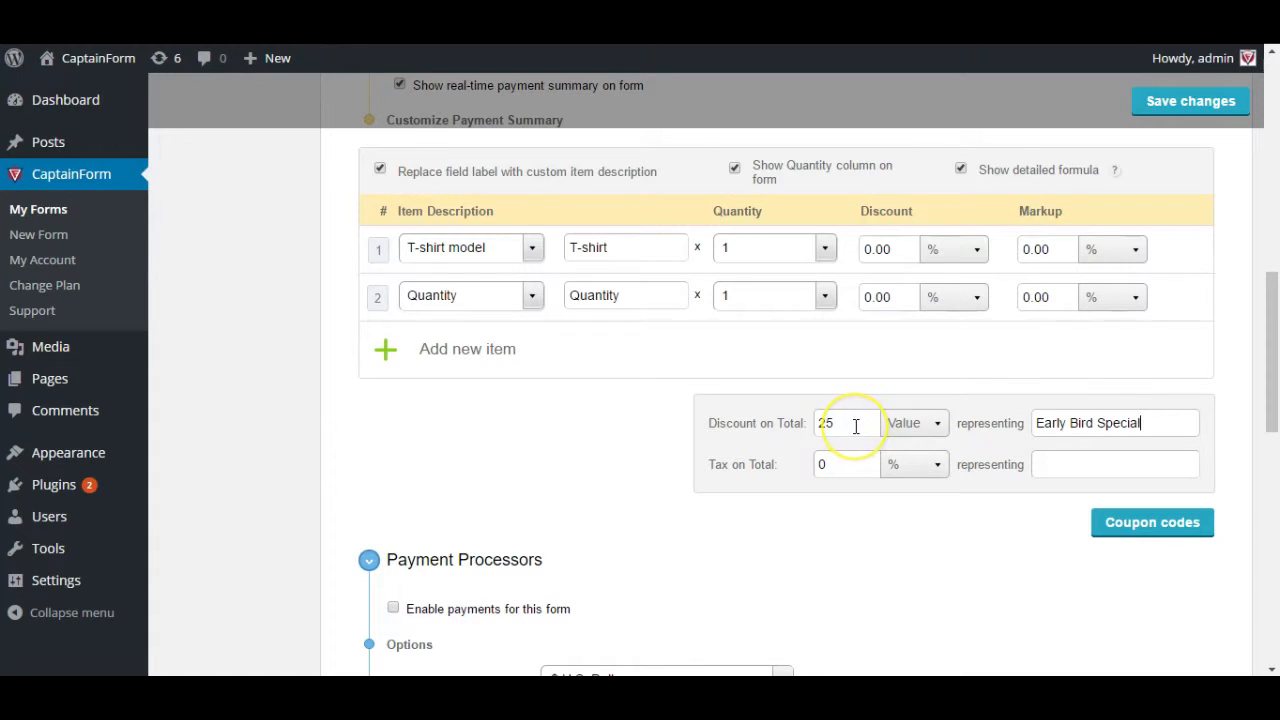
- Set a 20% tax on total labelled 'VAT'
click(867, 476)
click(910, 470)
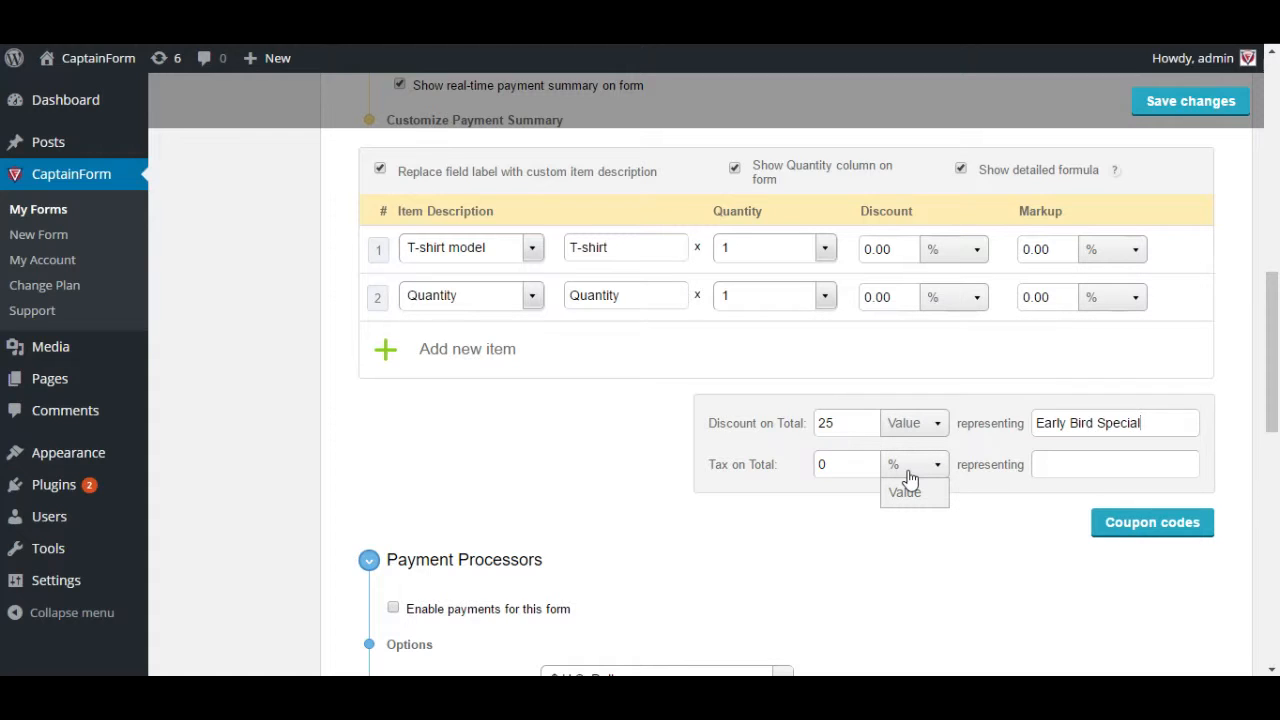
click(812, 460)
key(BackSpace)
text(20)
click(1048, 466)
text(VAT)
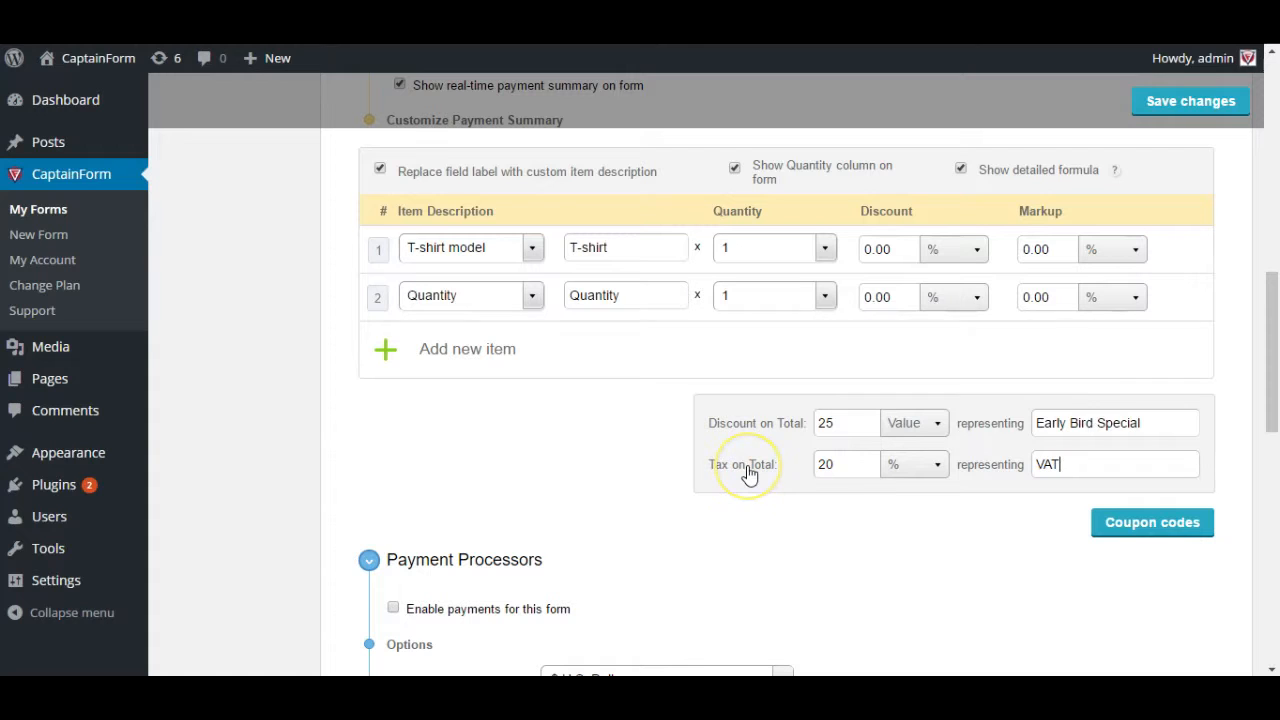
click(883, 476)
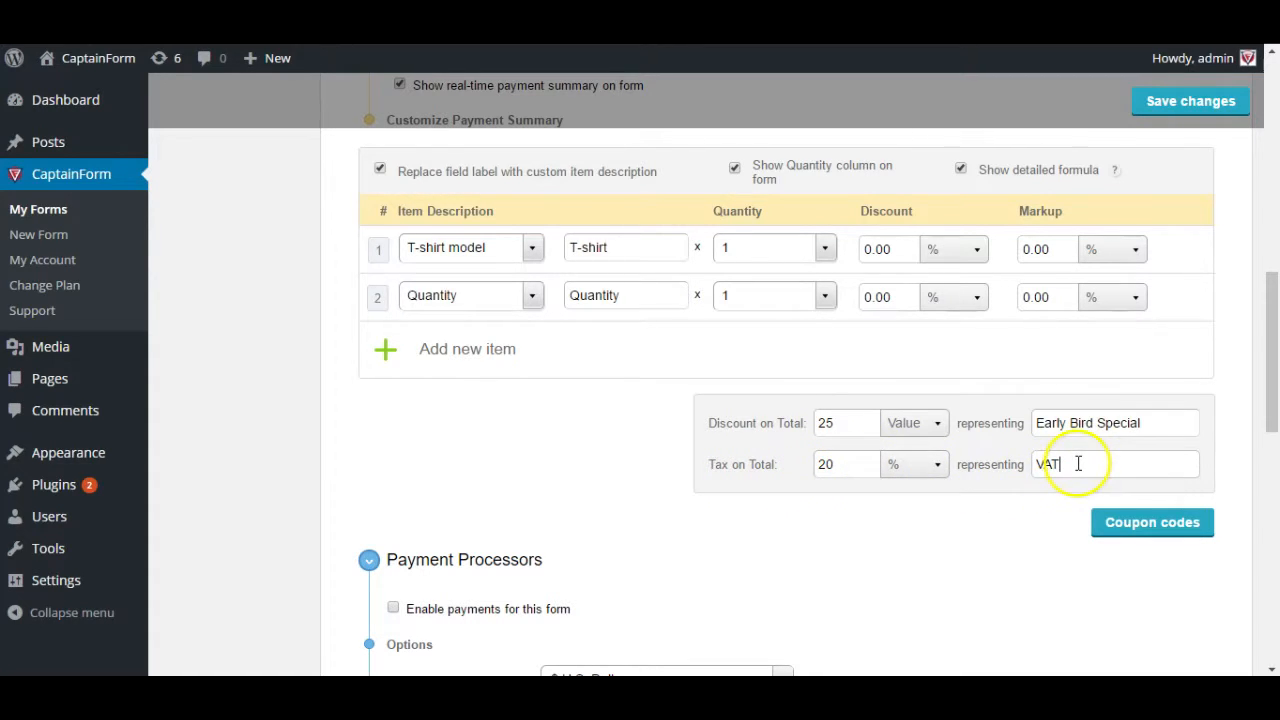
scroll(995, 516, down, 1)
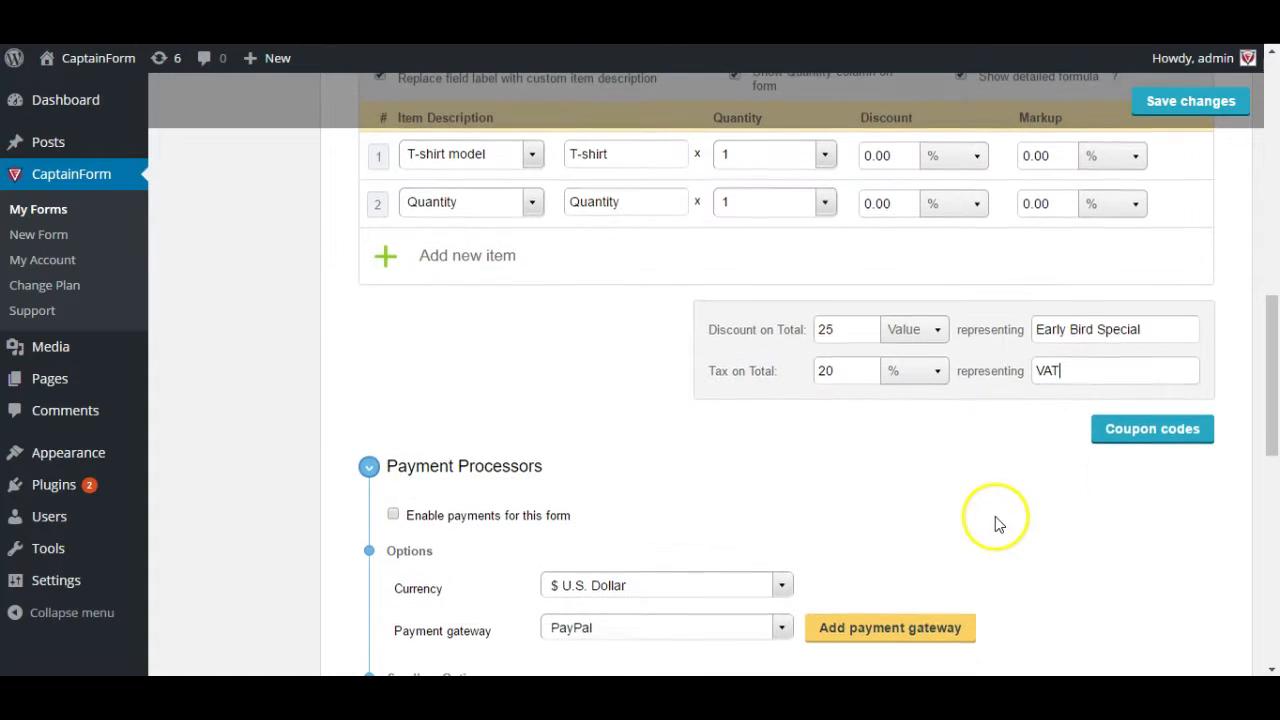
- Add a coupon and edit the first to code 30CPTDISC with a 30 discount, ticking it
click(1112, 432)
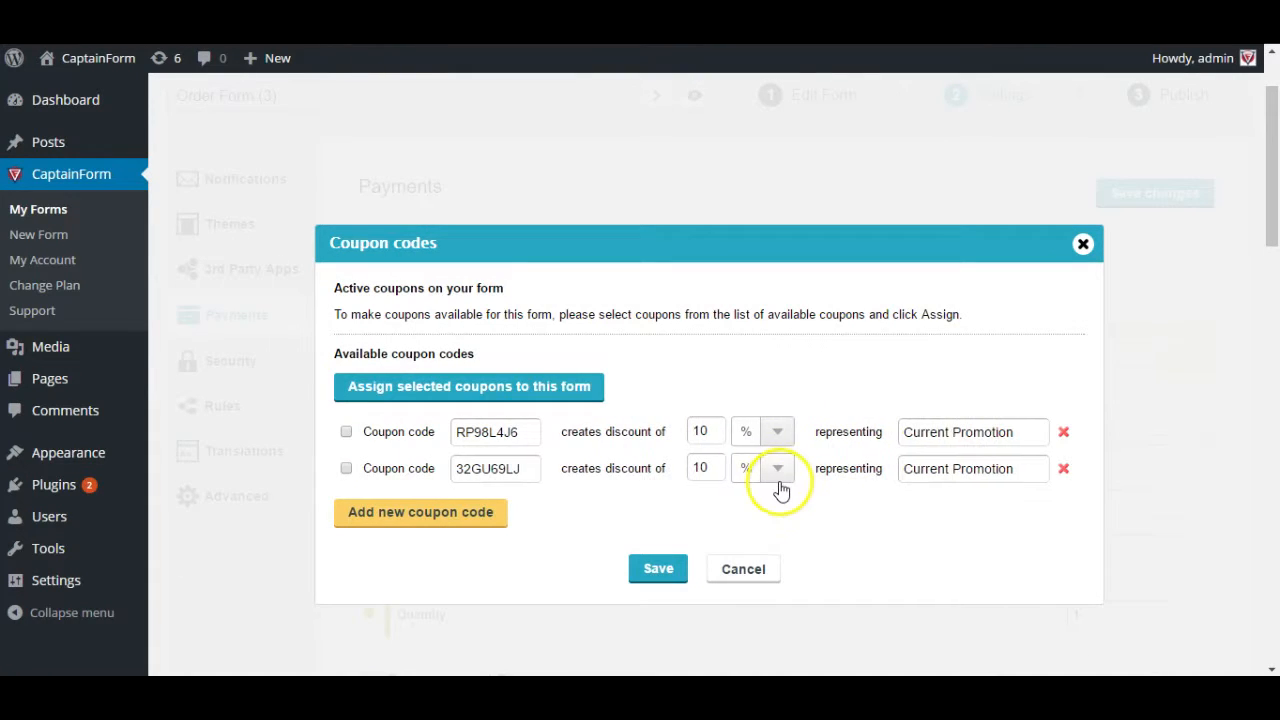
scroll(530, 534, down, 1)
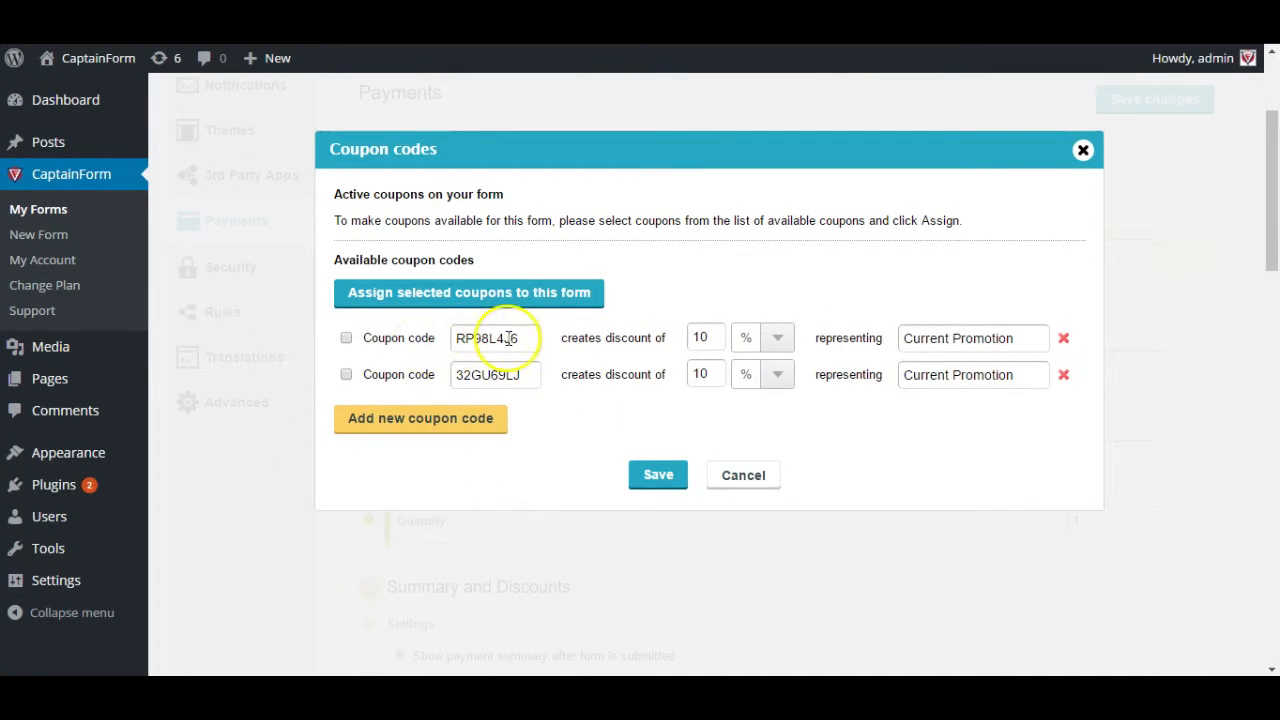
click(437, 427)
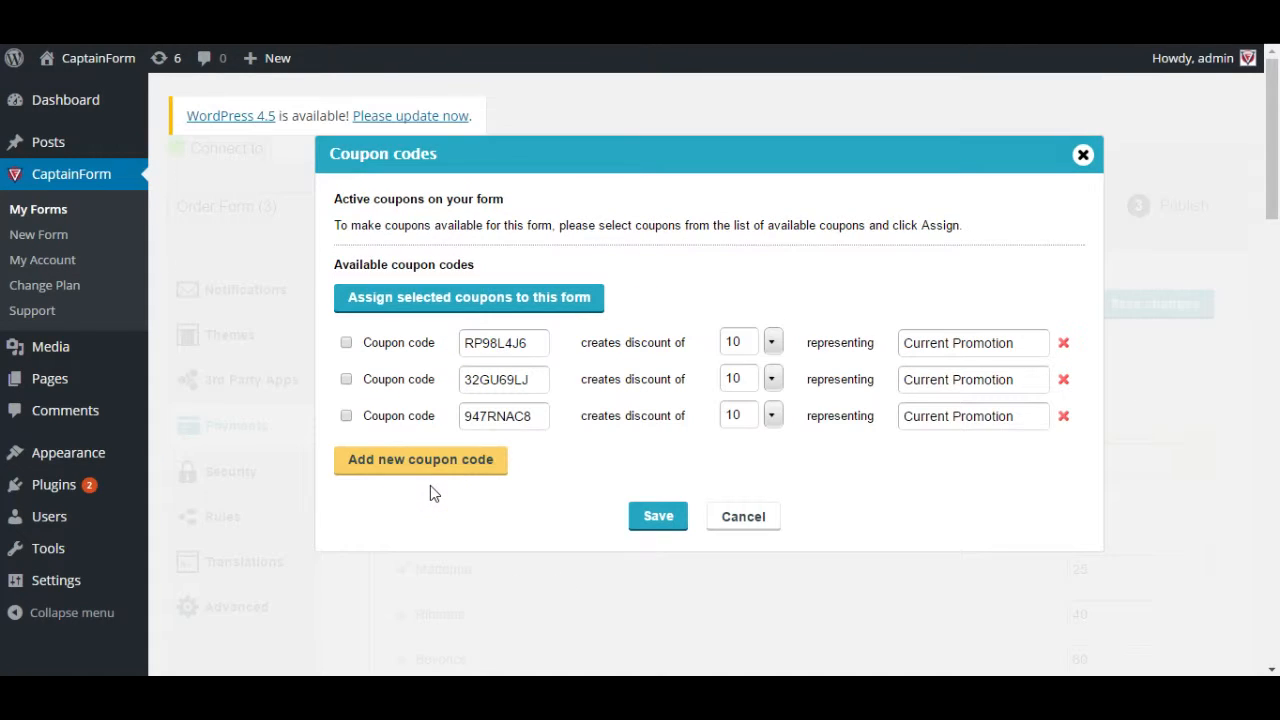
double_click(495, 340)
text(30CPTDISC)
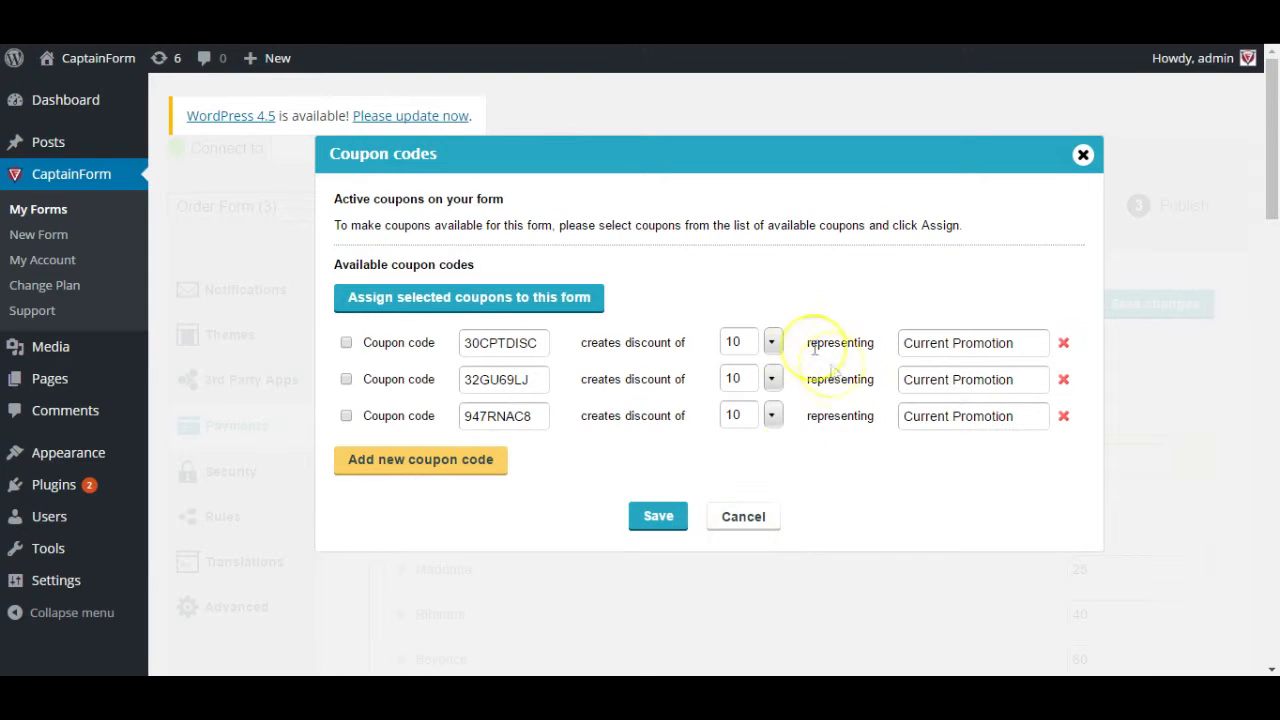
double_click(750, 342)
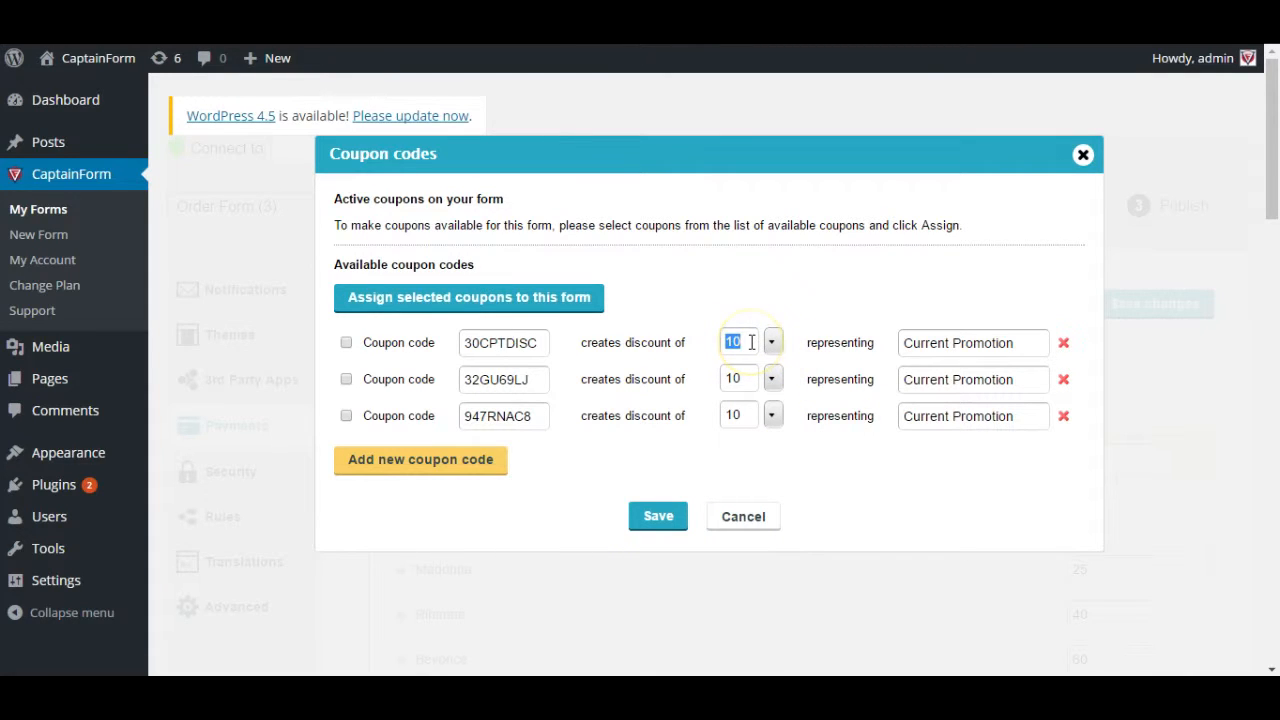
text(30)
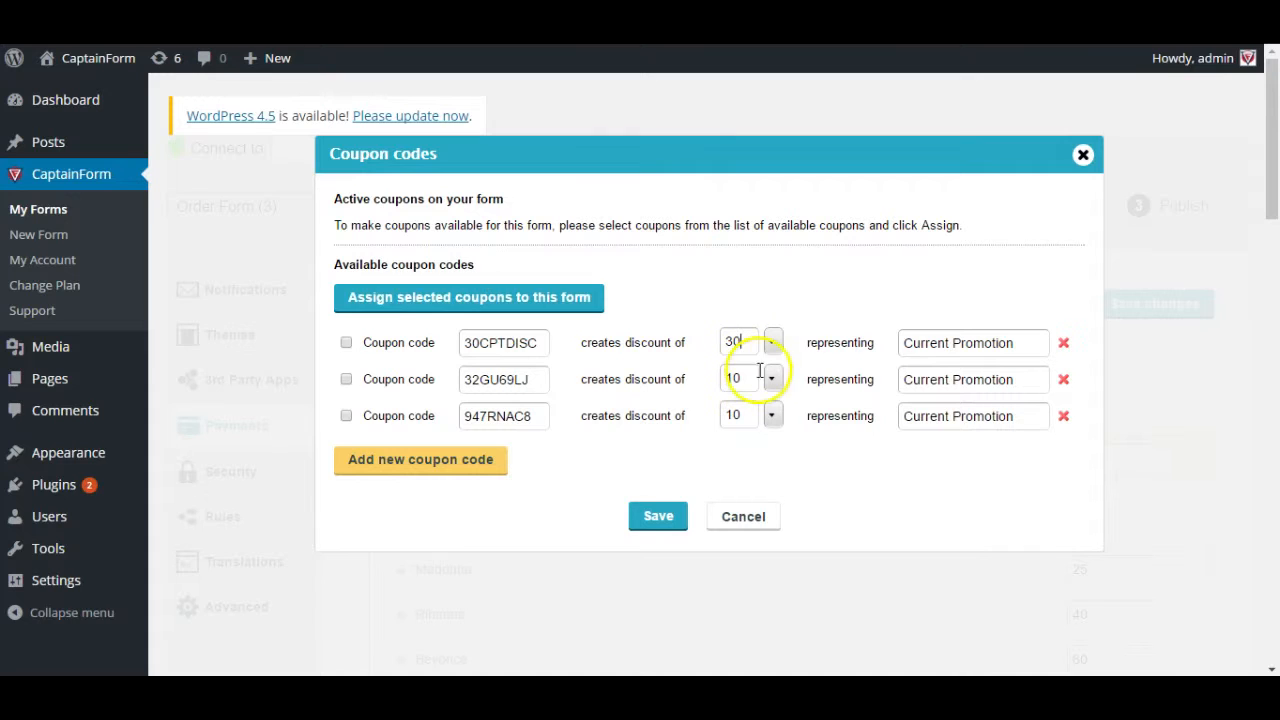
double_click(947, 343)
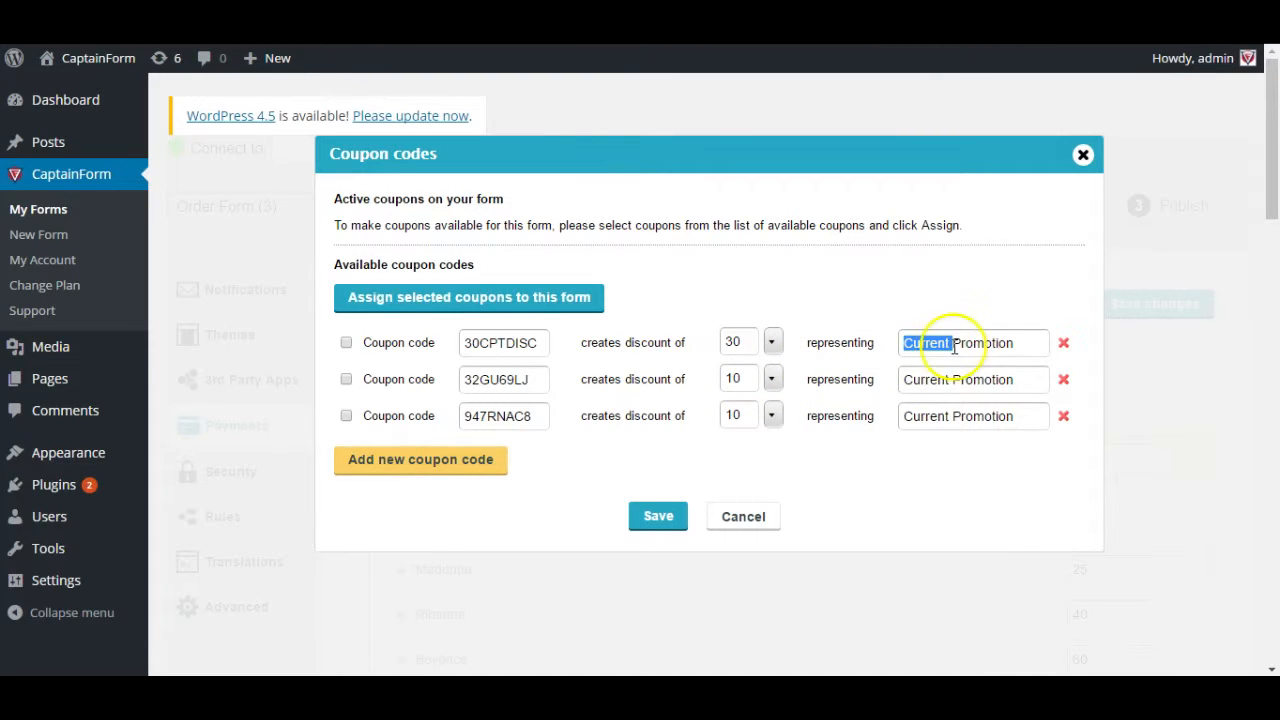
click(346, 343)
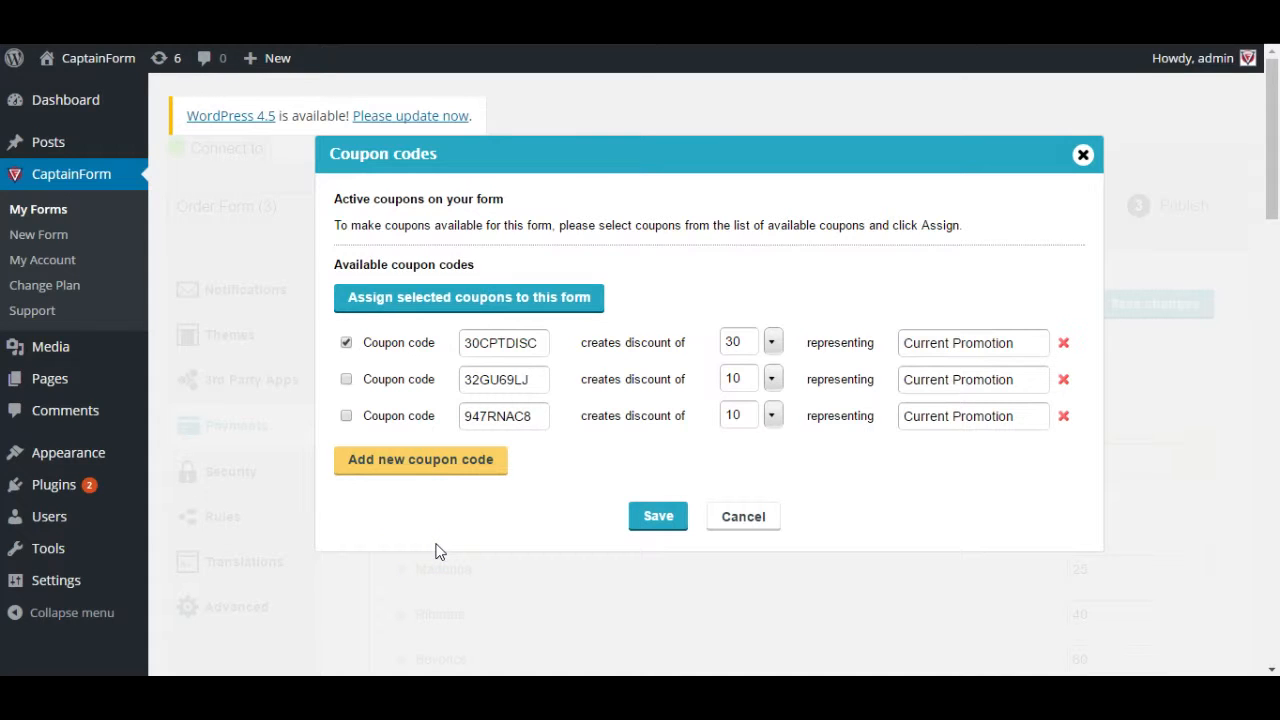
double_click(500, 350)
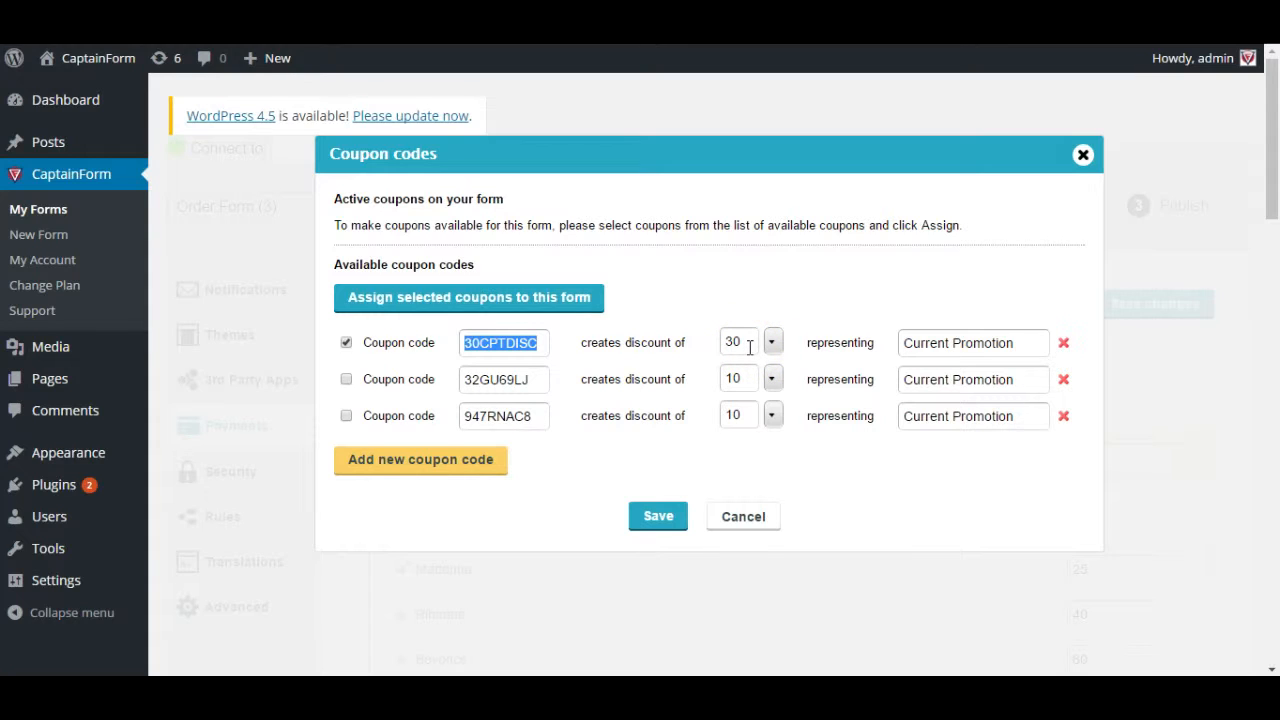
- Add two more coupon codes, review all five, then cancel without saving
click(482, 462)
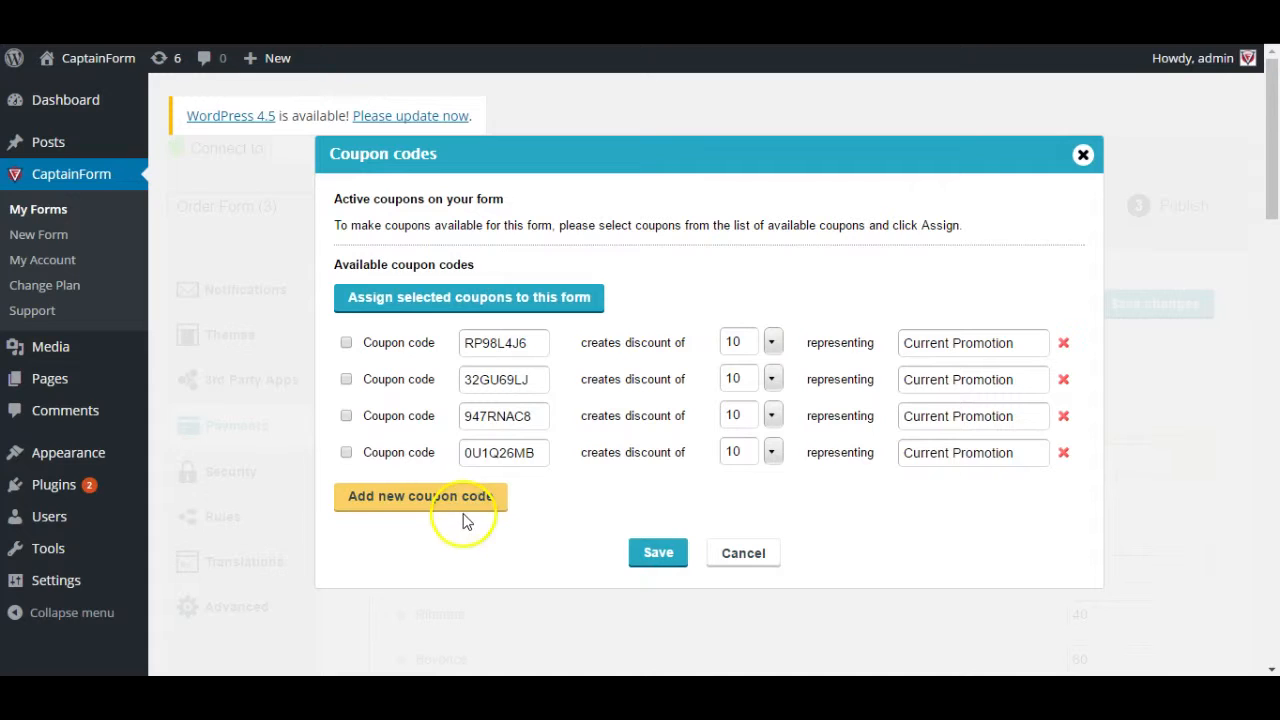
click(466, 500)
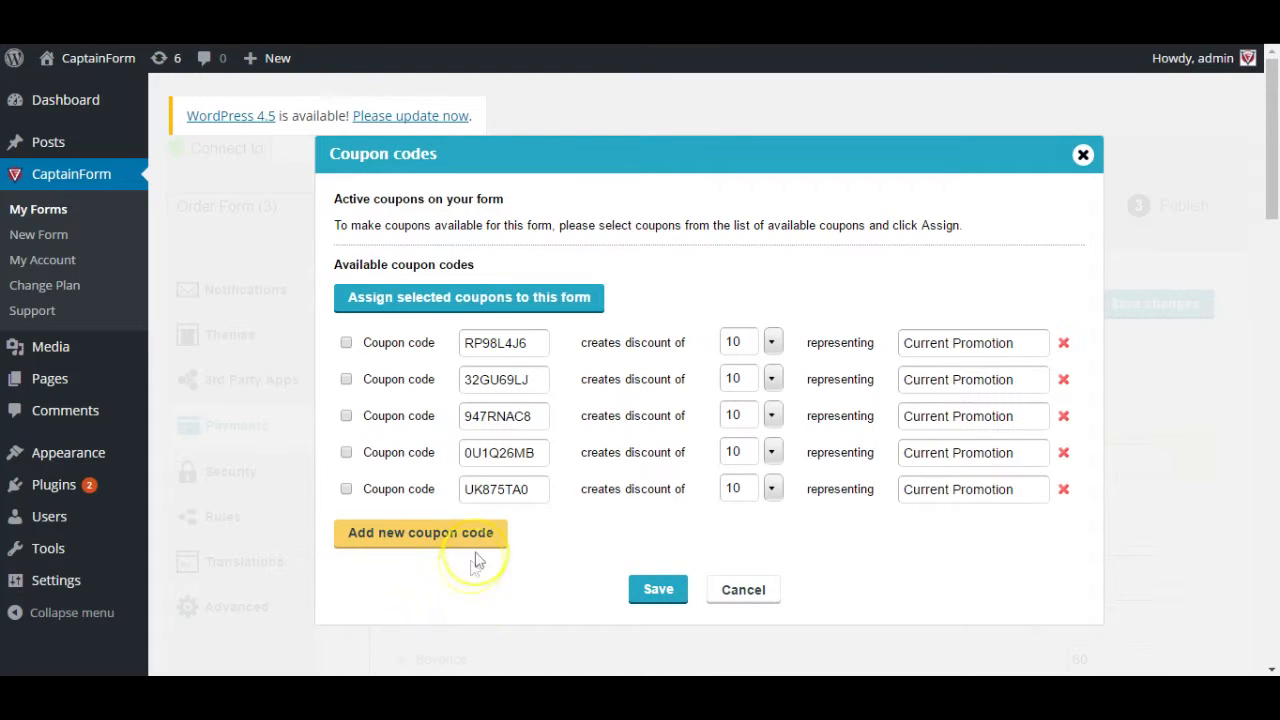
double_click(475, 488)
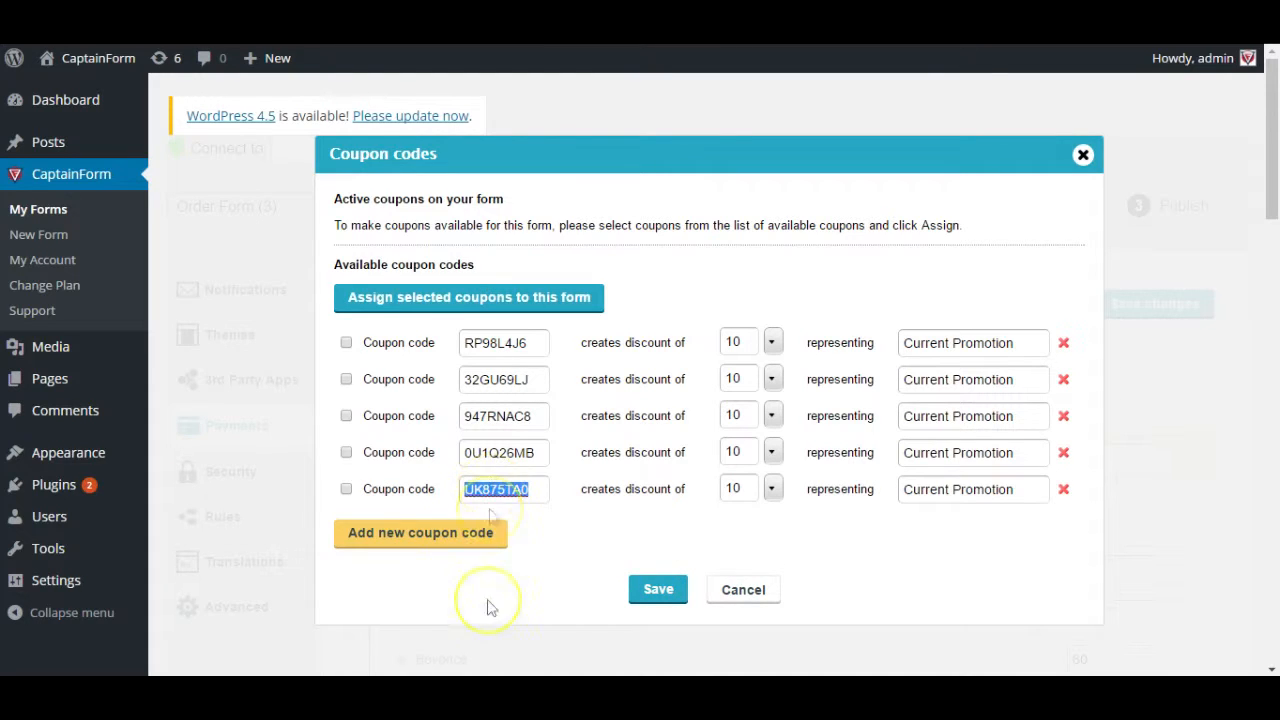
double_click(497, 452)
double_click(497, 415)
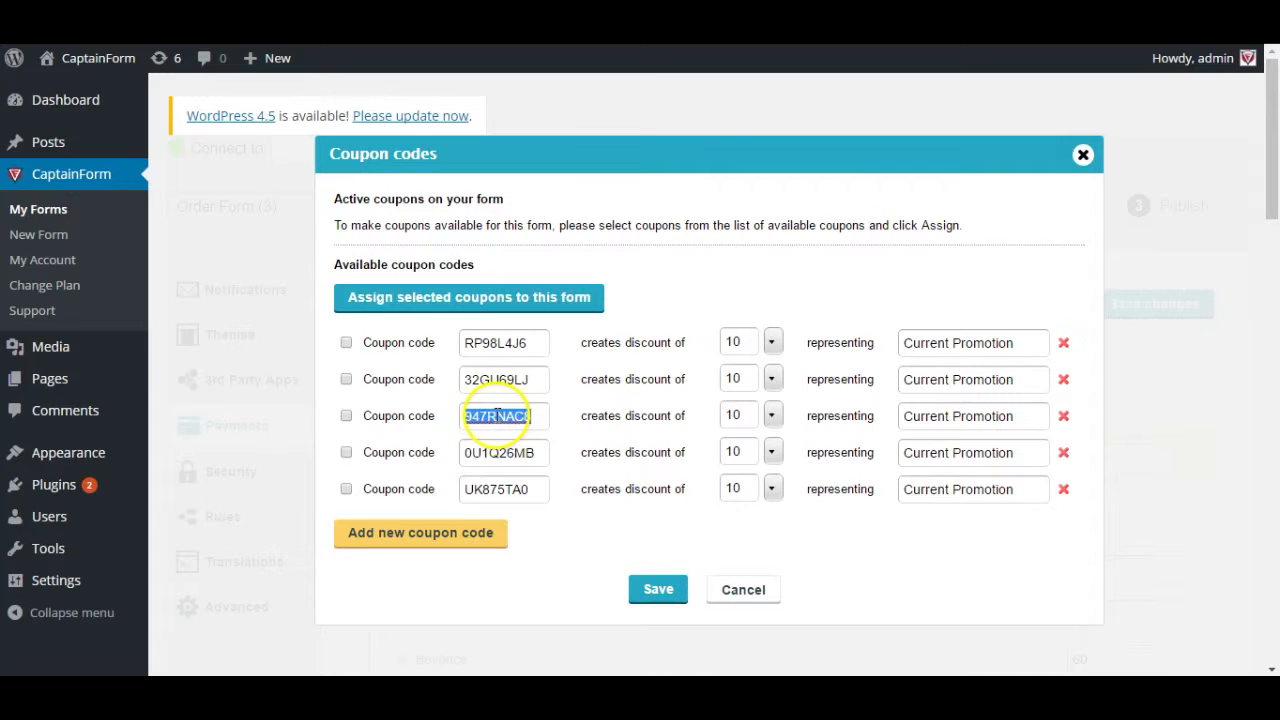
double_click(497, 379)
double_click(495, 343)
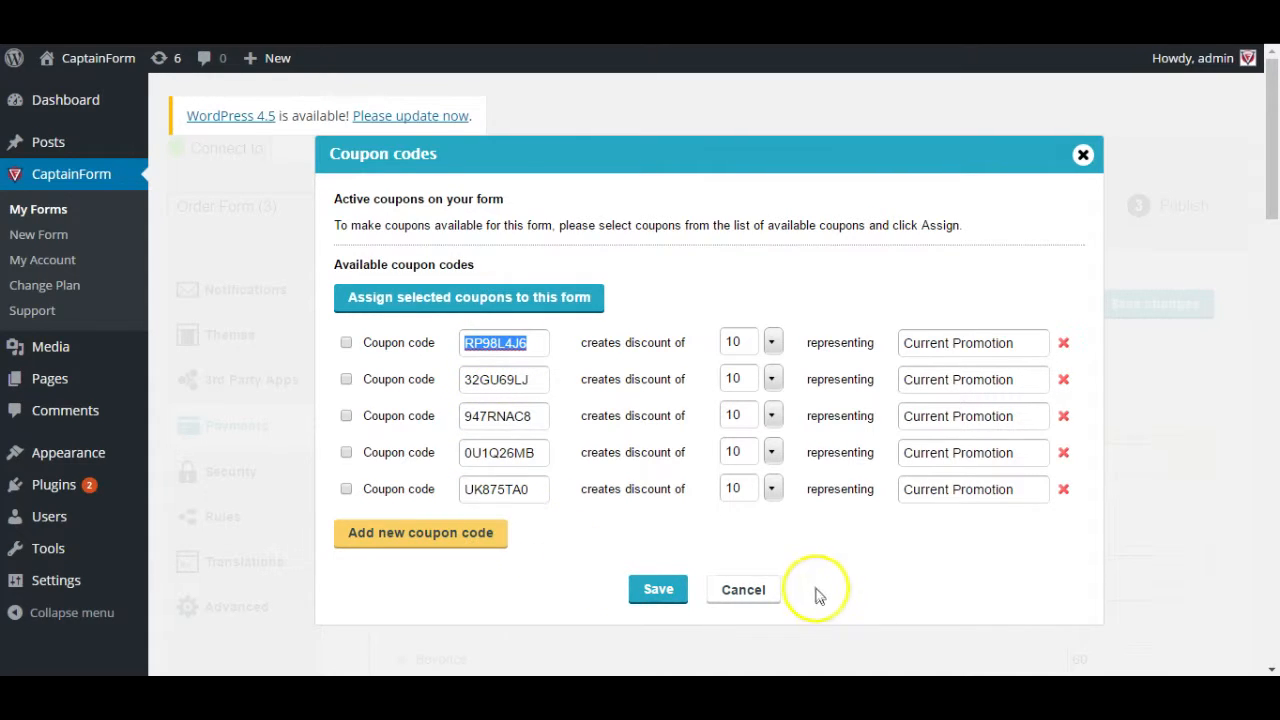
click(743, 590)
- Enable payments for the form, keeping the currency as $ U.S. Dollar
scroll(572, 566, down, 5)
scroll(572, 566, down, 10)
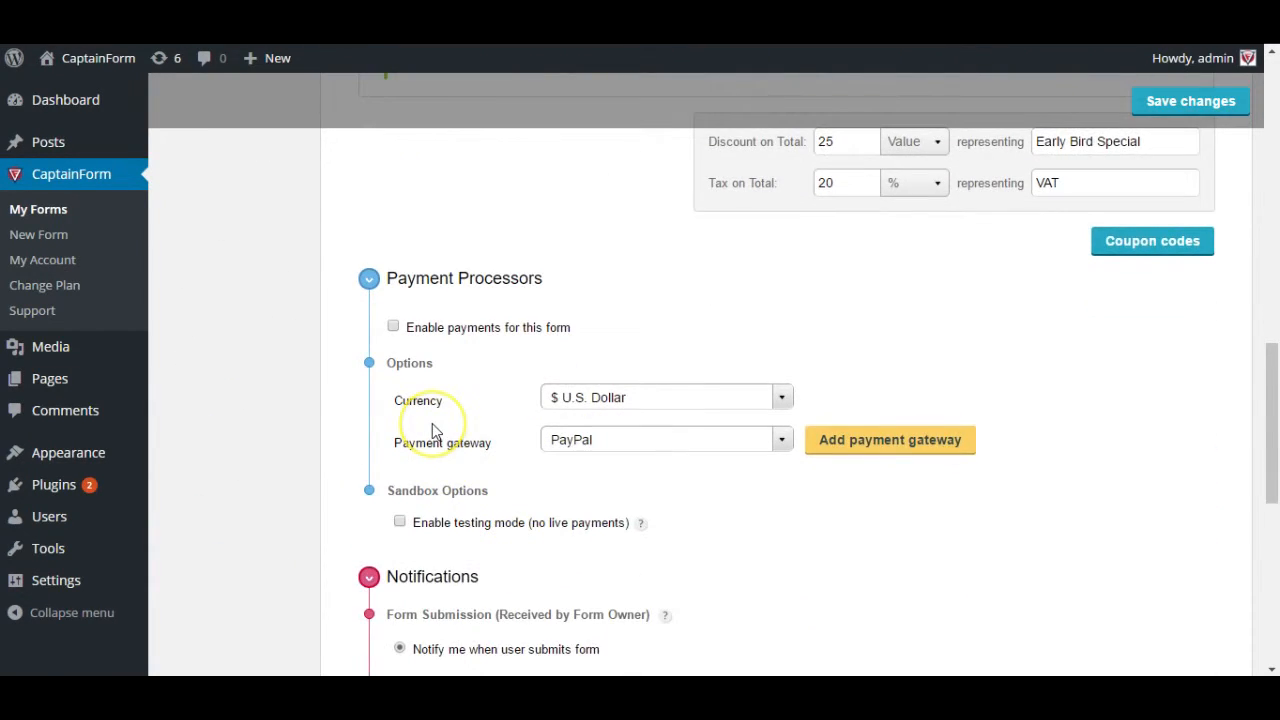
scroll(432, 437, up, 5)
scroll(432, 423, up, 5)
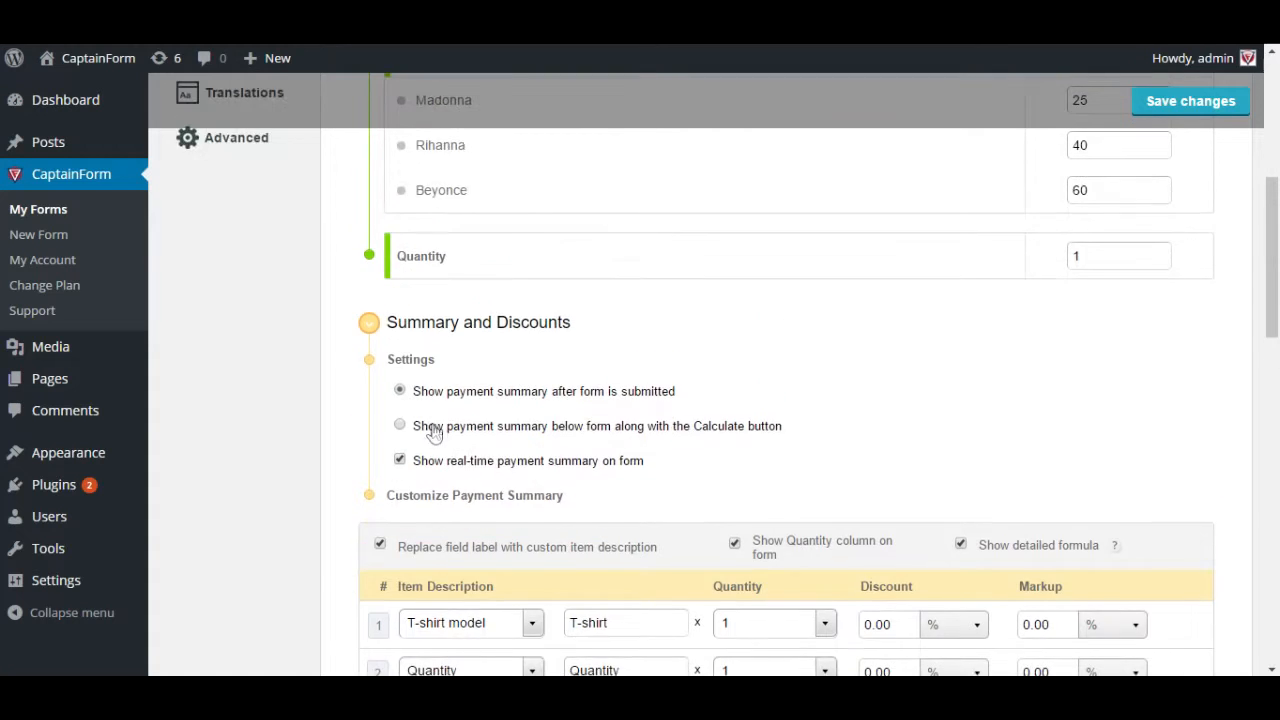
scroll(432, 423, down, 3)
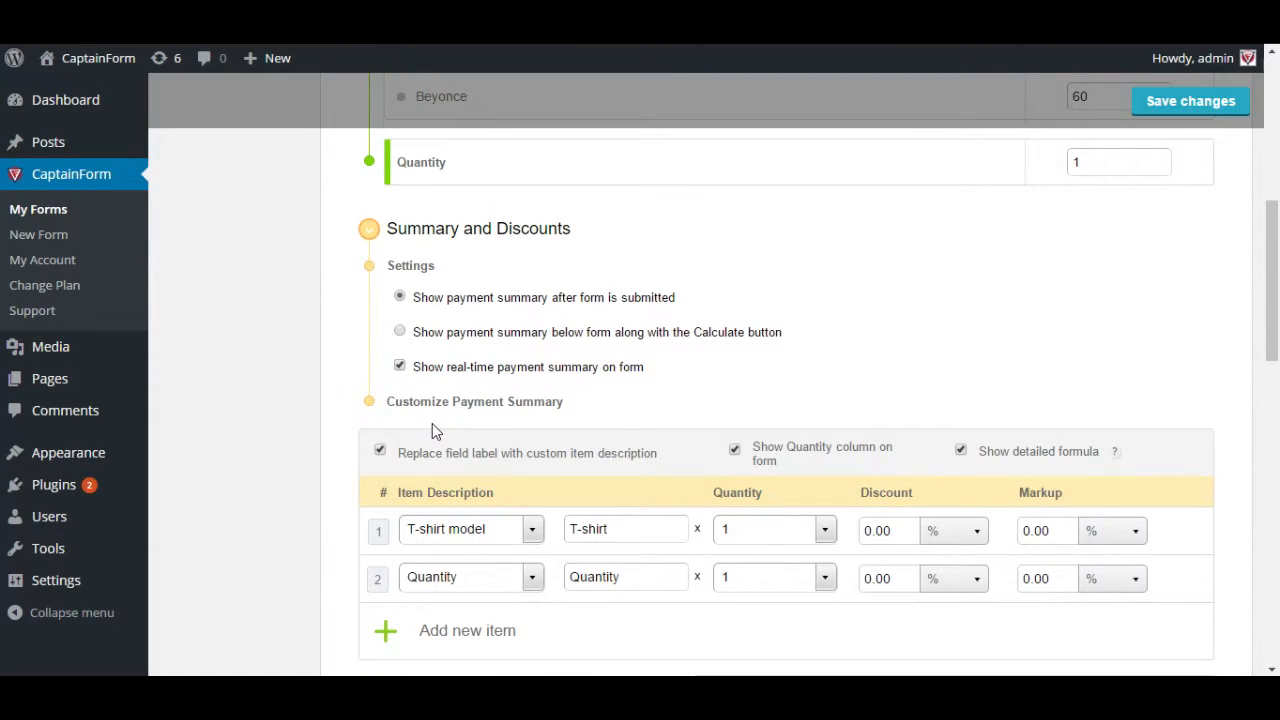
scroll(432, 424, down, 5)
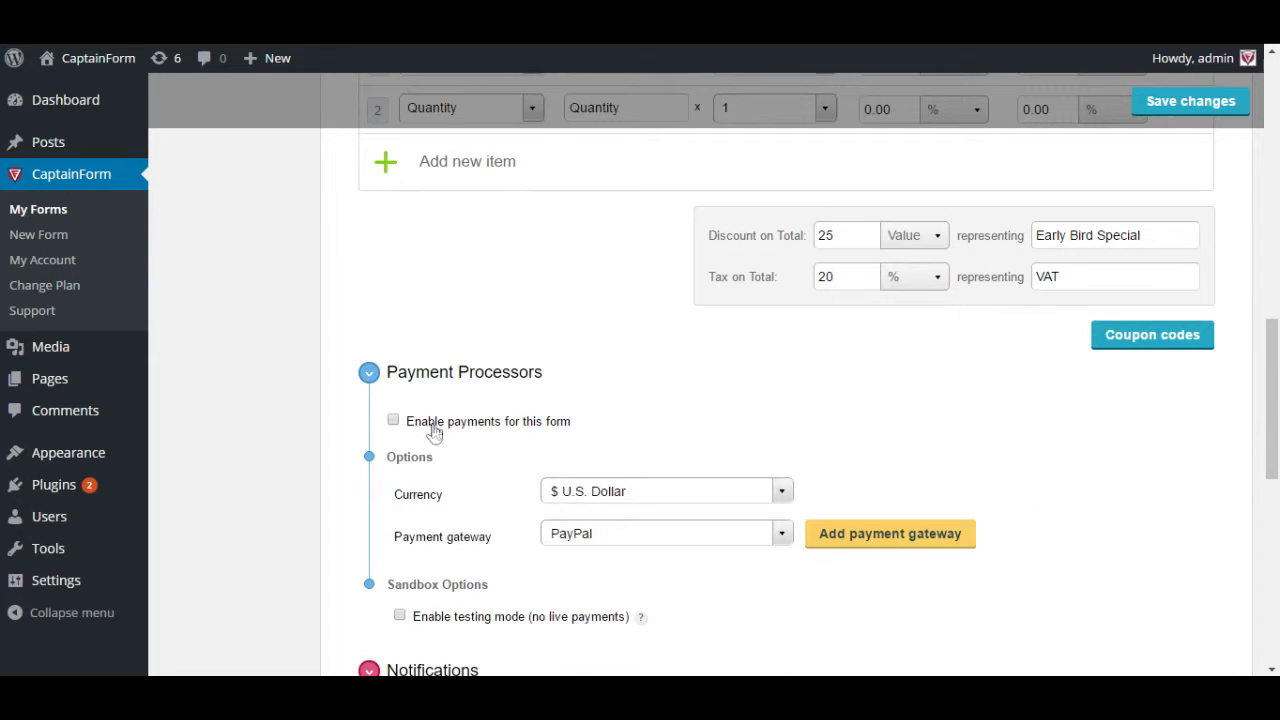
click(431, 425)
scroll(433, 488, down, 2)
click(630, 400)
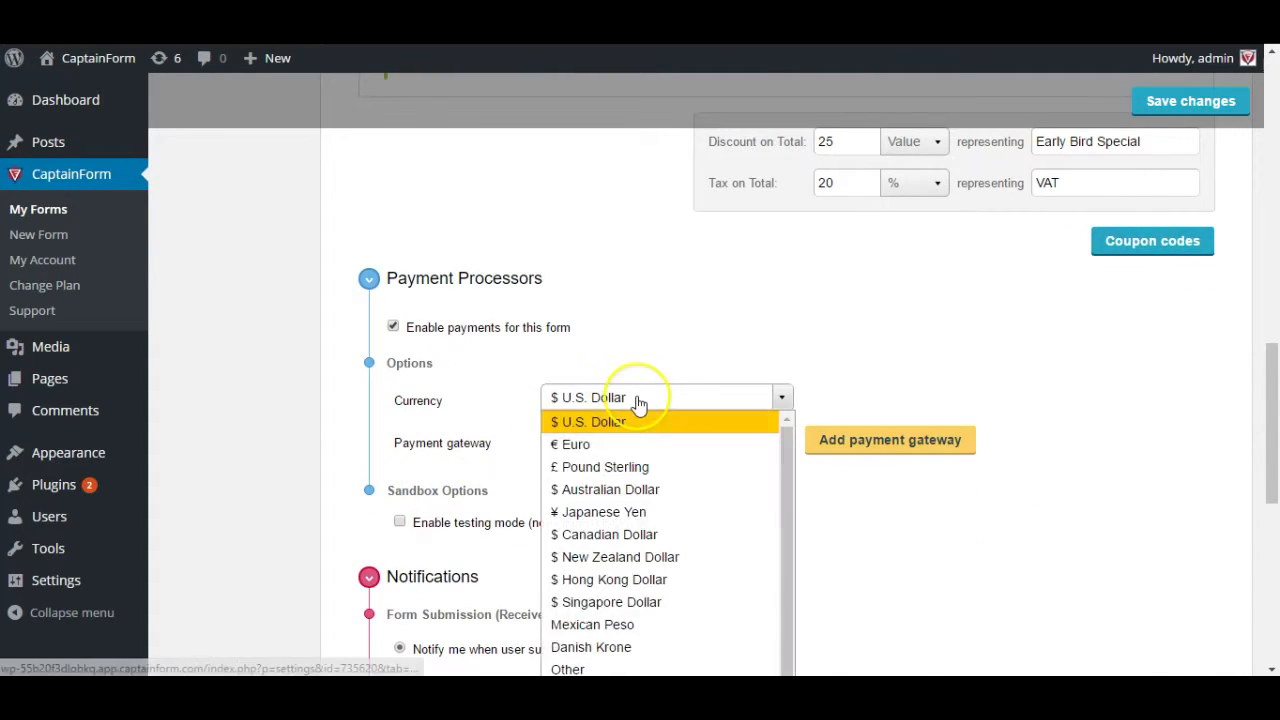
scroll(638, 402, down, 2)
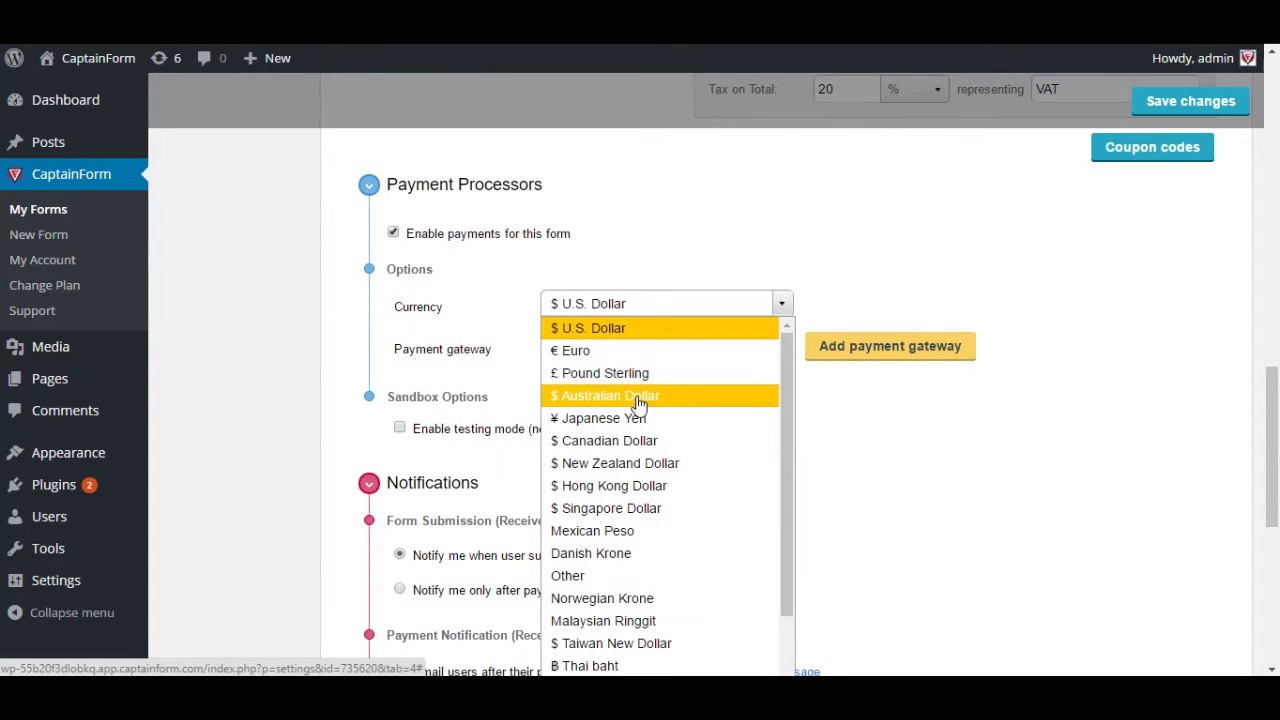
click(632, 373)
scroll(632, 375, down, 2)
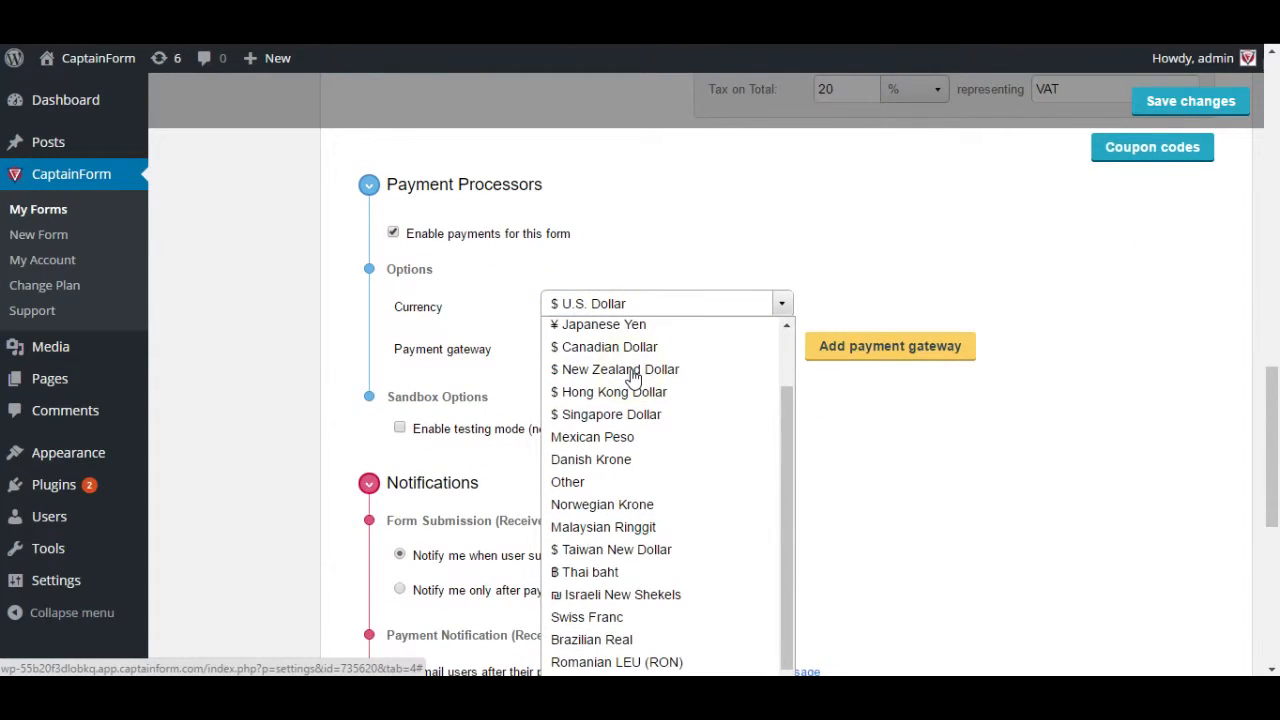
scroll(680, 538, up, 2)
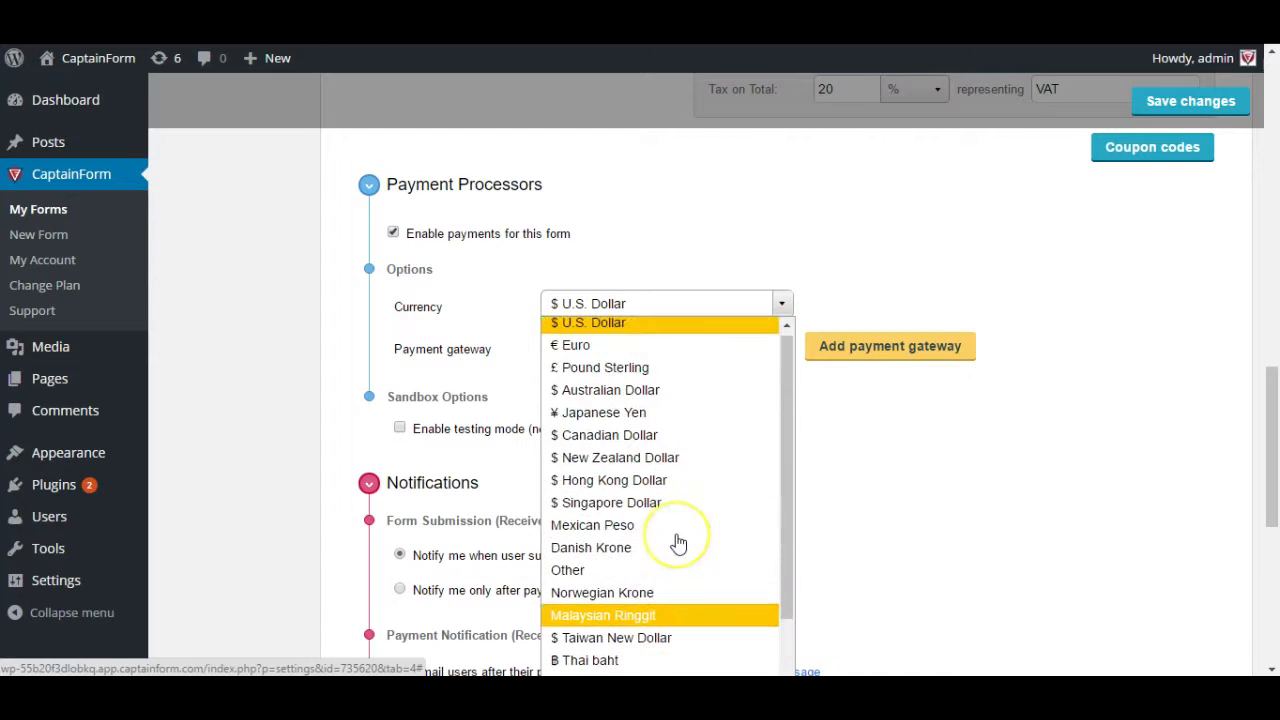
click(607, 351)
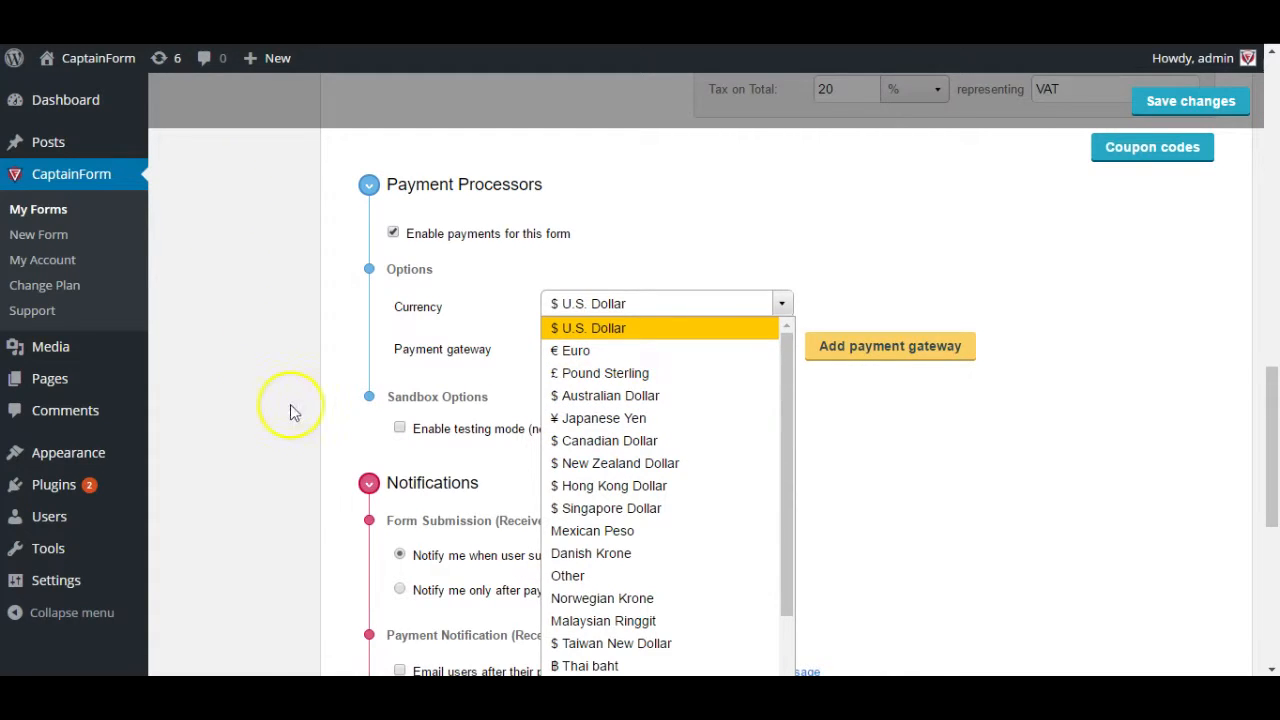
click(557, 303)
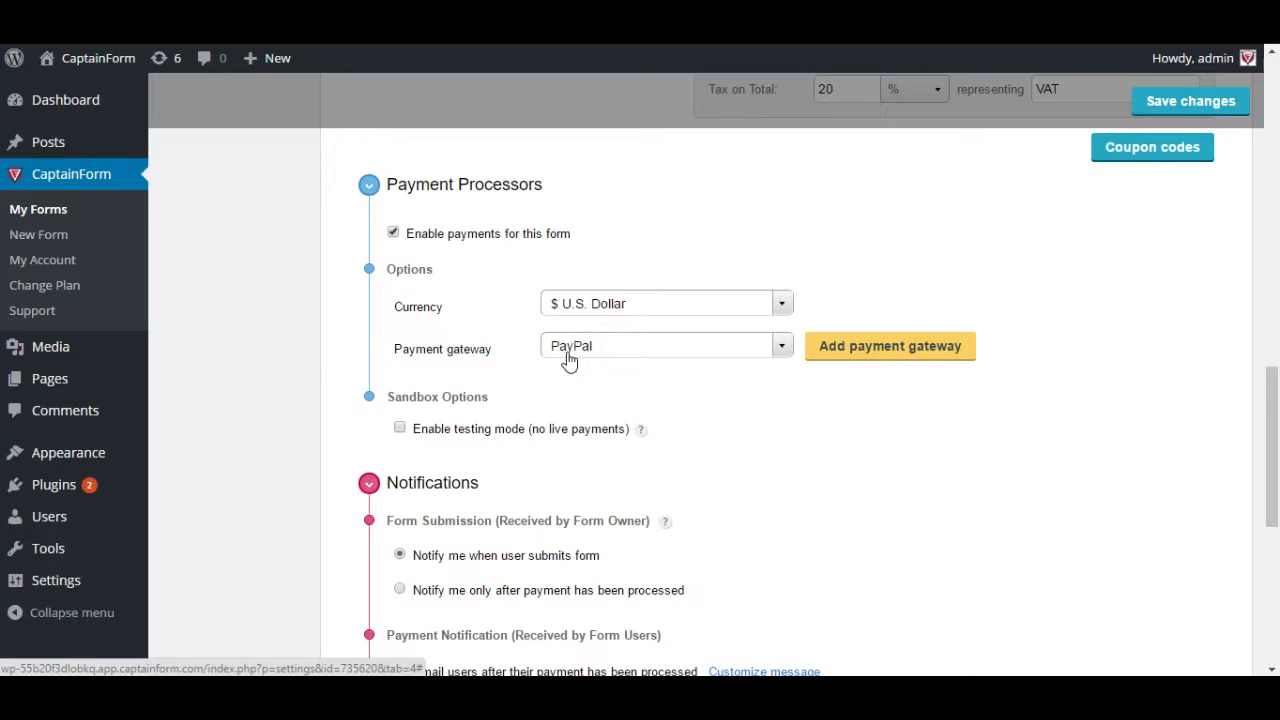
- Keep PayPal as the payment gateway and add it to the form
click(569, 350)
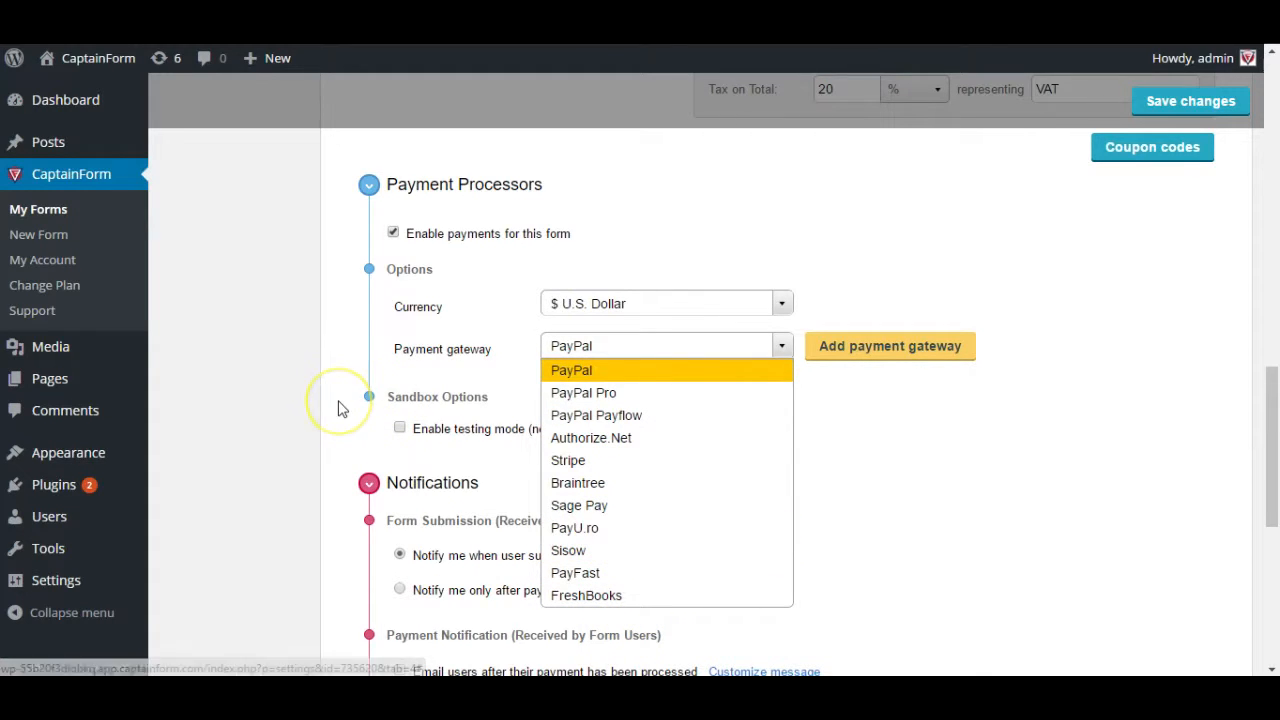
click(782, 346)
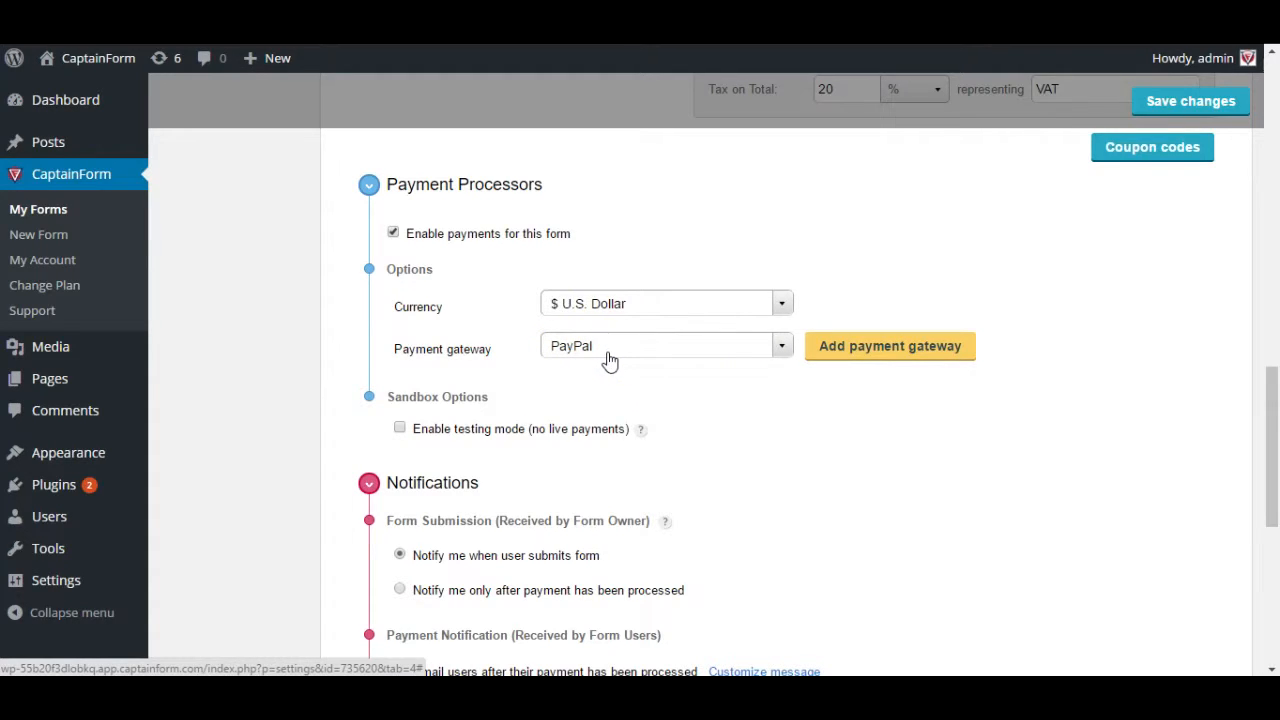
click(849, 356)
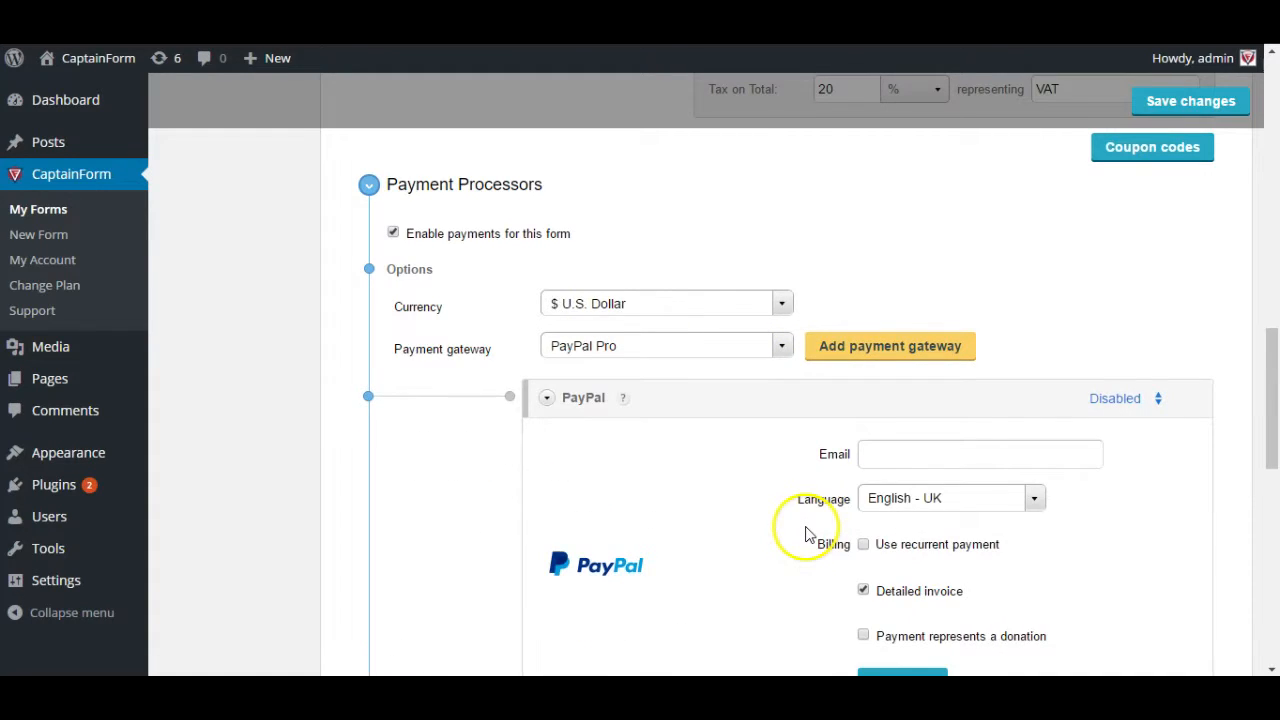
- Fill in the PayPal account e-mail for the gateway
scroll(724, 485, down, 1)
click(880, 366)
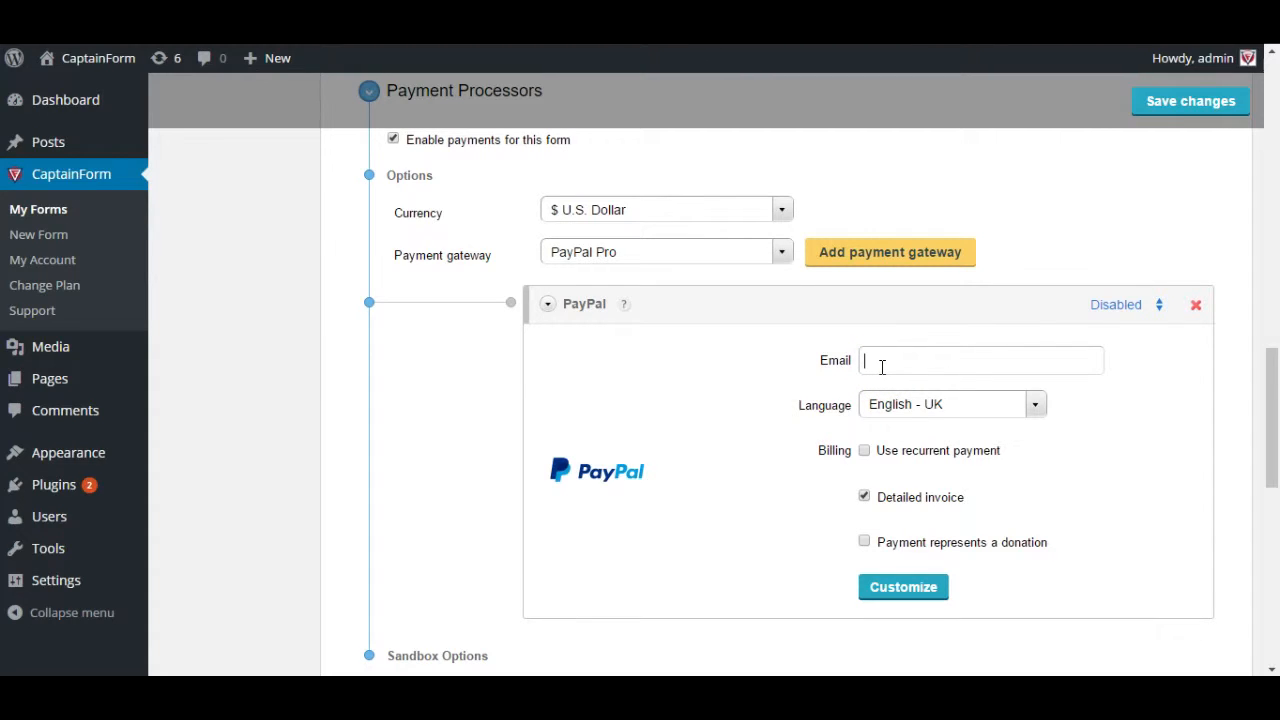
click(889, 357)
key(ctrl+a)
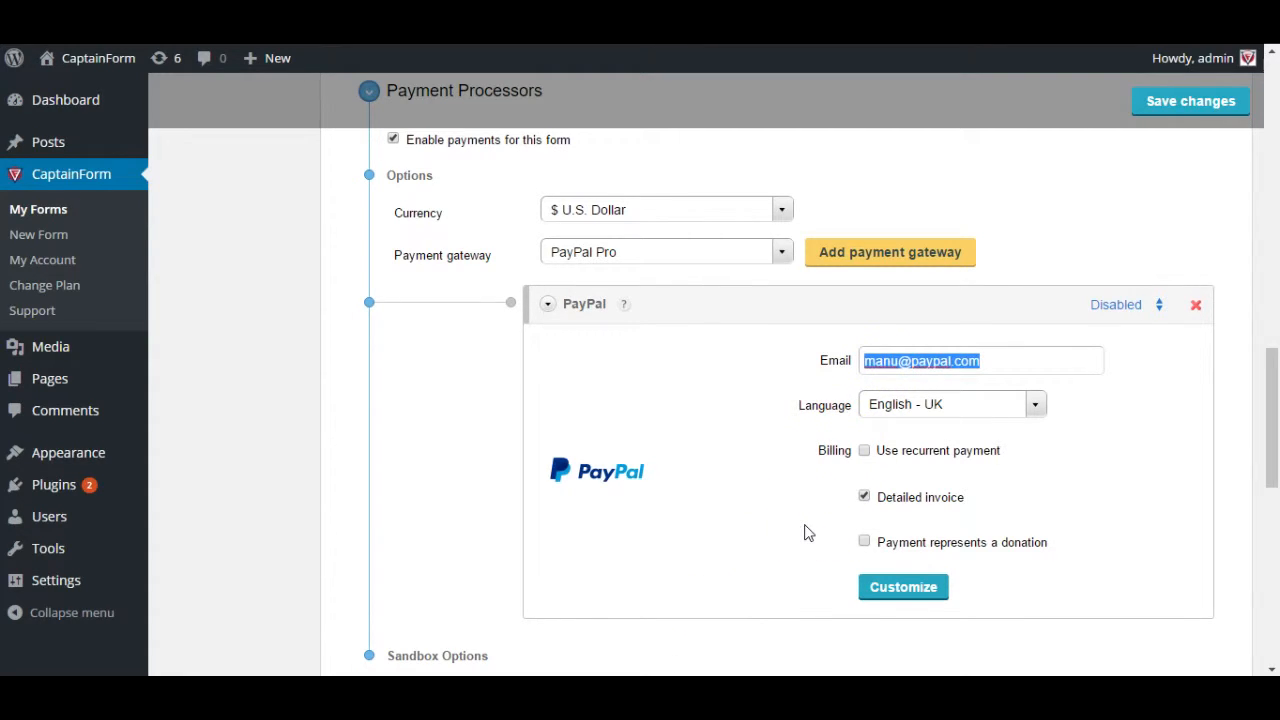
click(864, 451)
- Leave 'Payment represents a donation' off and enable sandbox testing mode
click(882, 545)
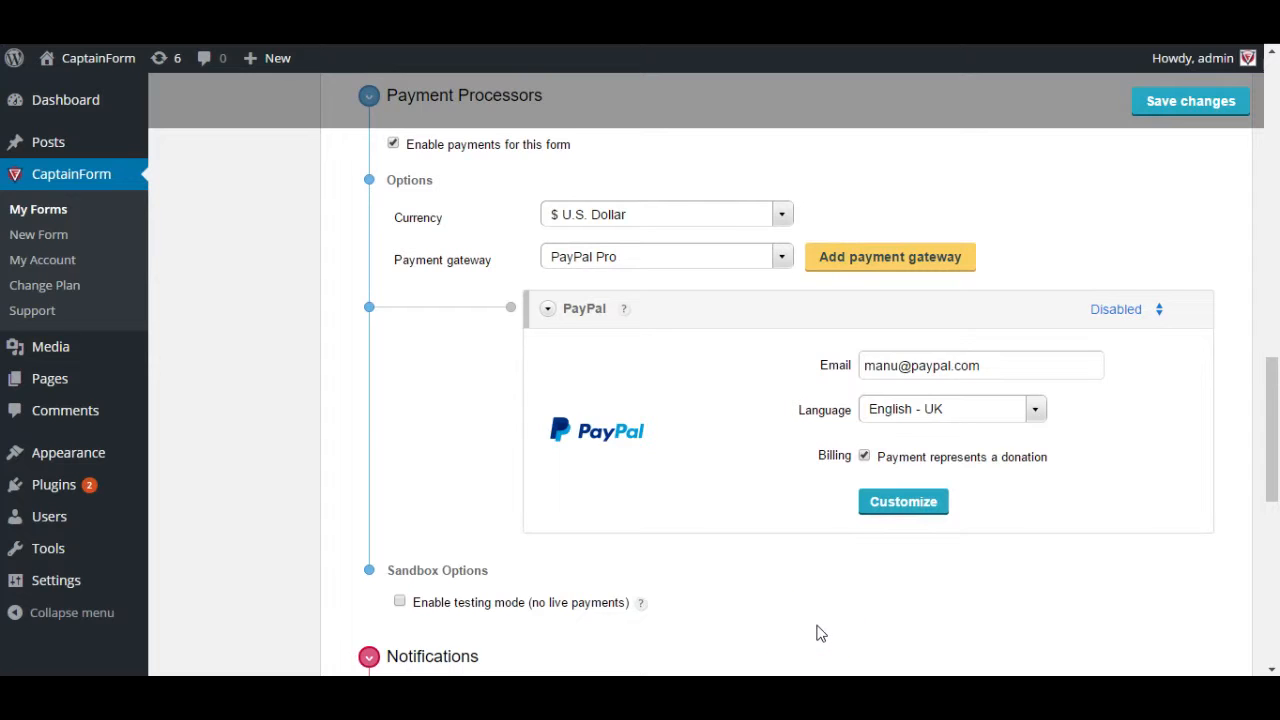
click(898, 460)
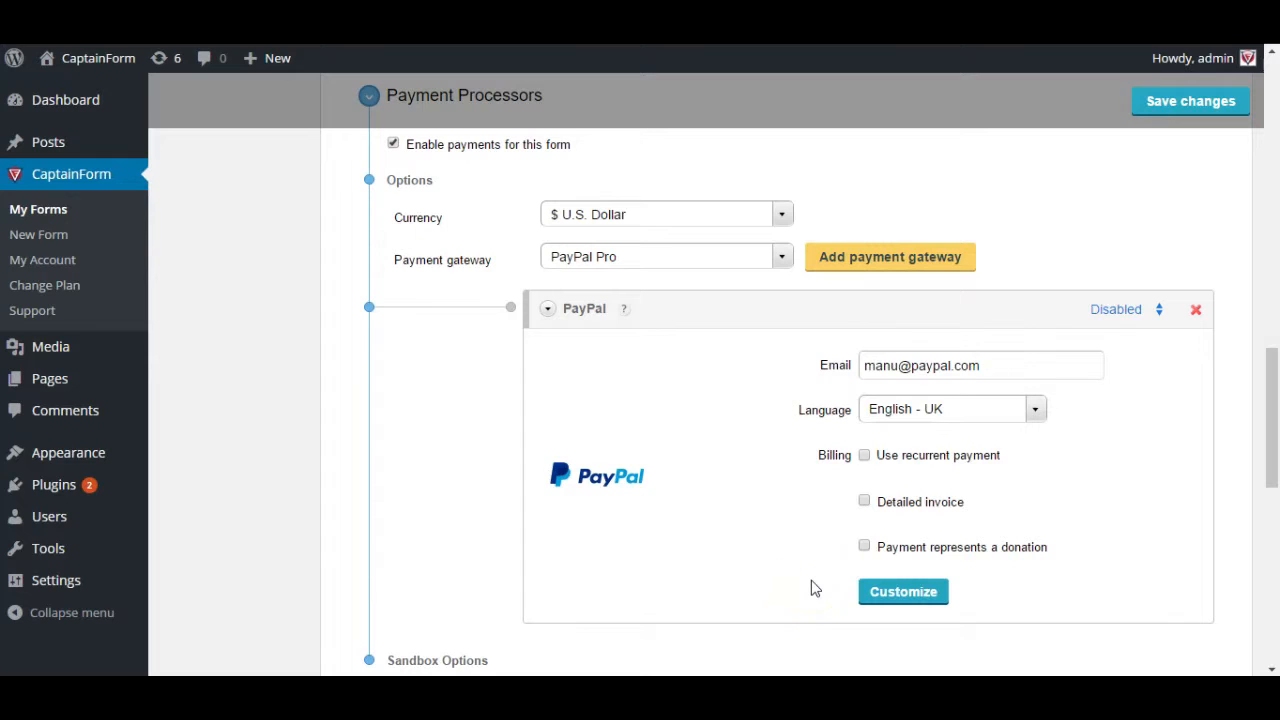
scroll(813, 588, down, 3)
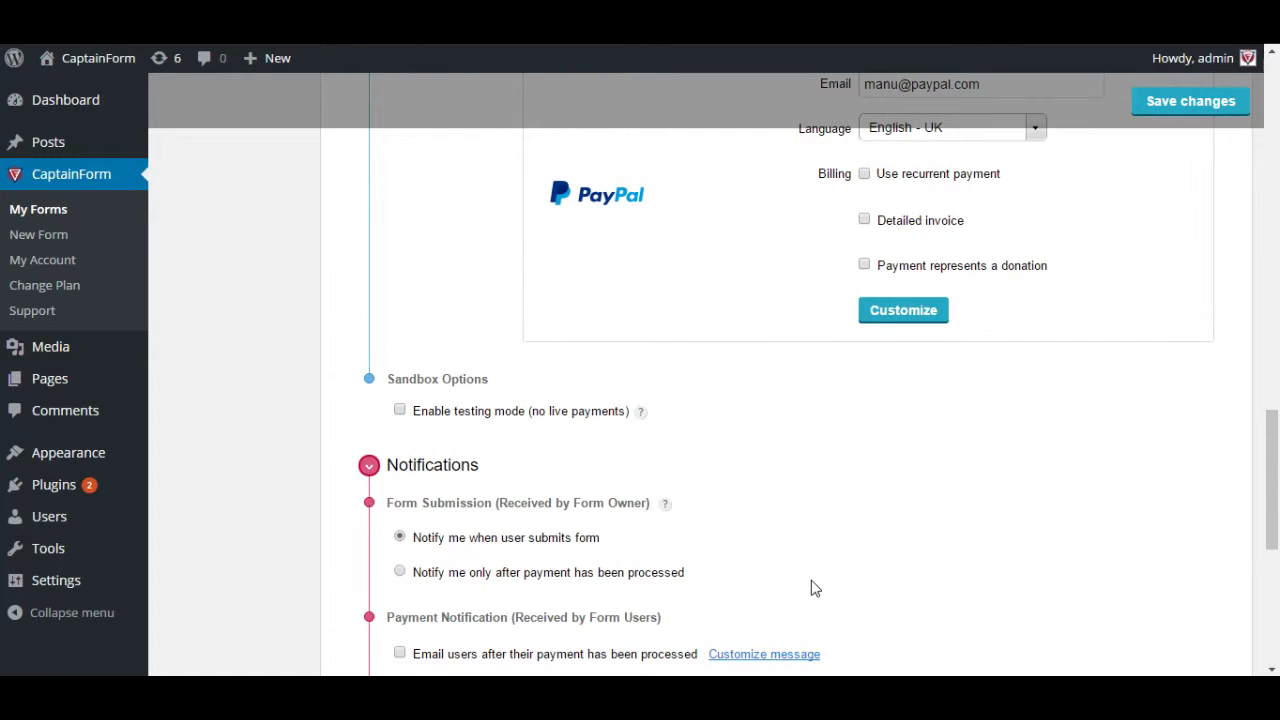
scroll(813, 588, up, 3)
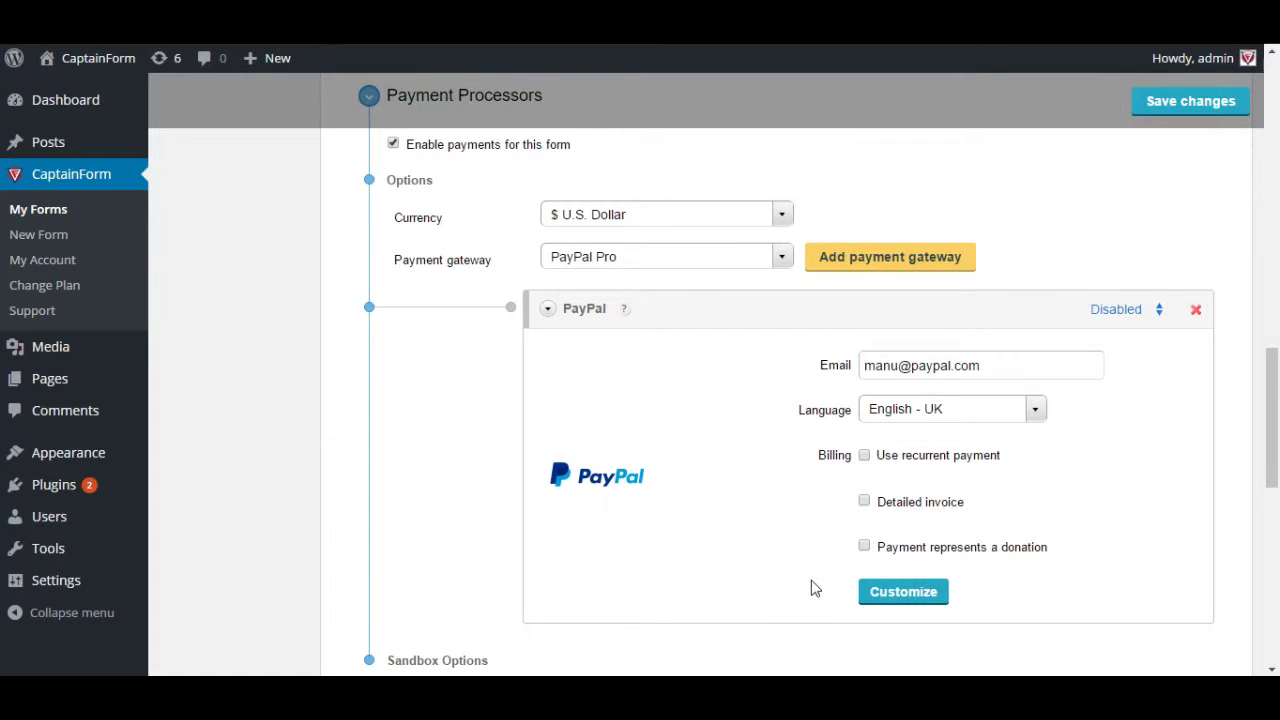
scroll(813, 588, down, 2)
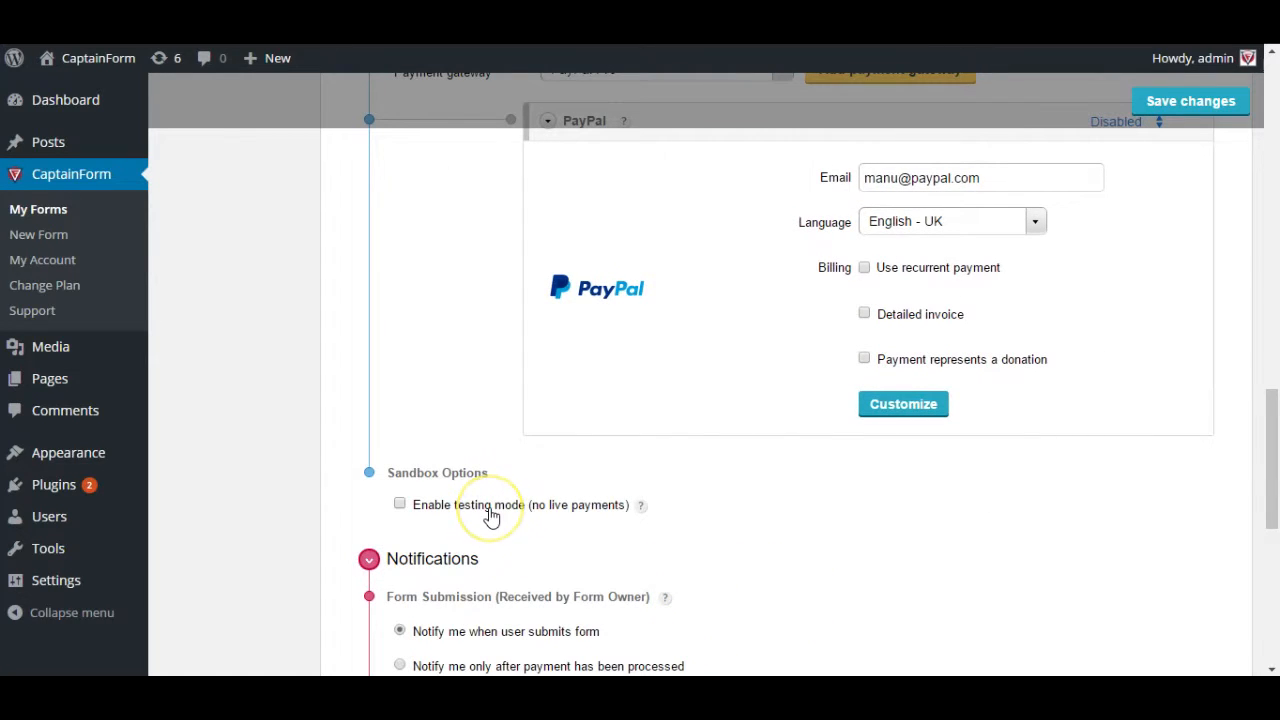
click(490, 515)
scroll(500, 560, up, 2)
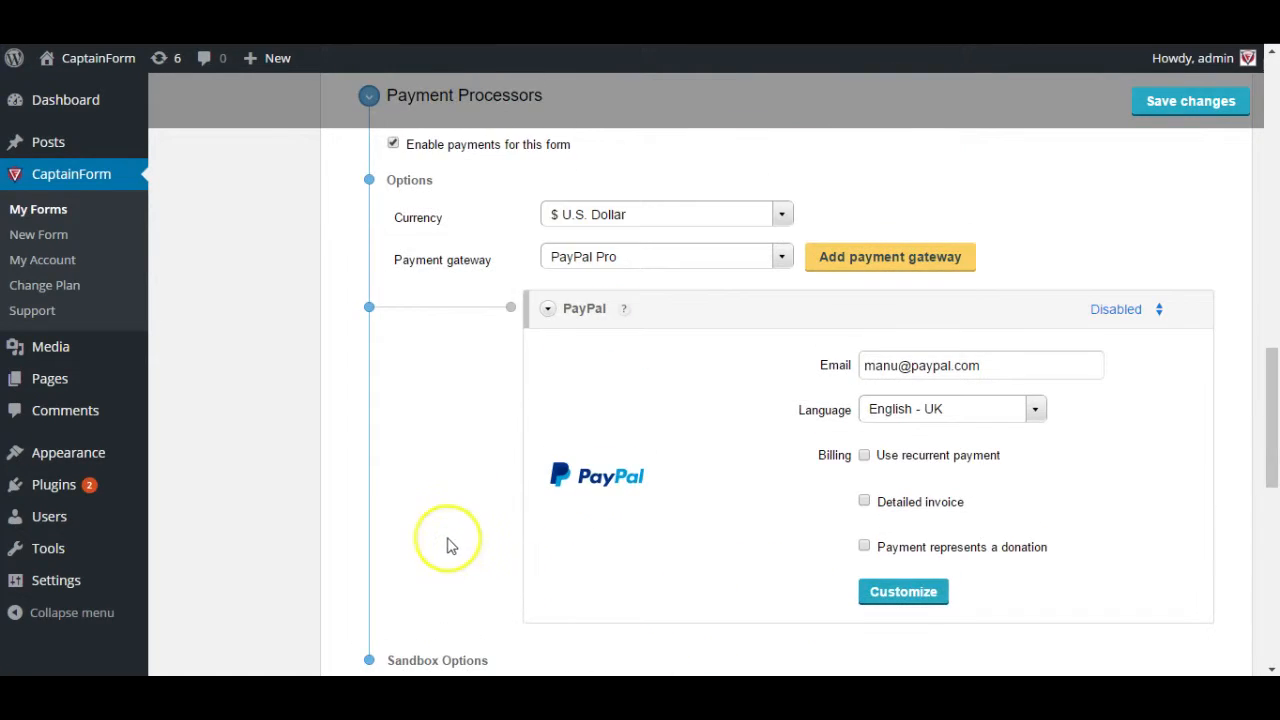
scroll(465, 495, down, 1)
click(585, 165)
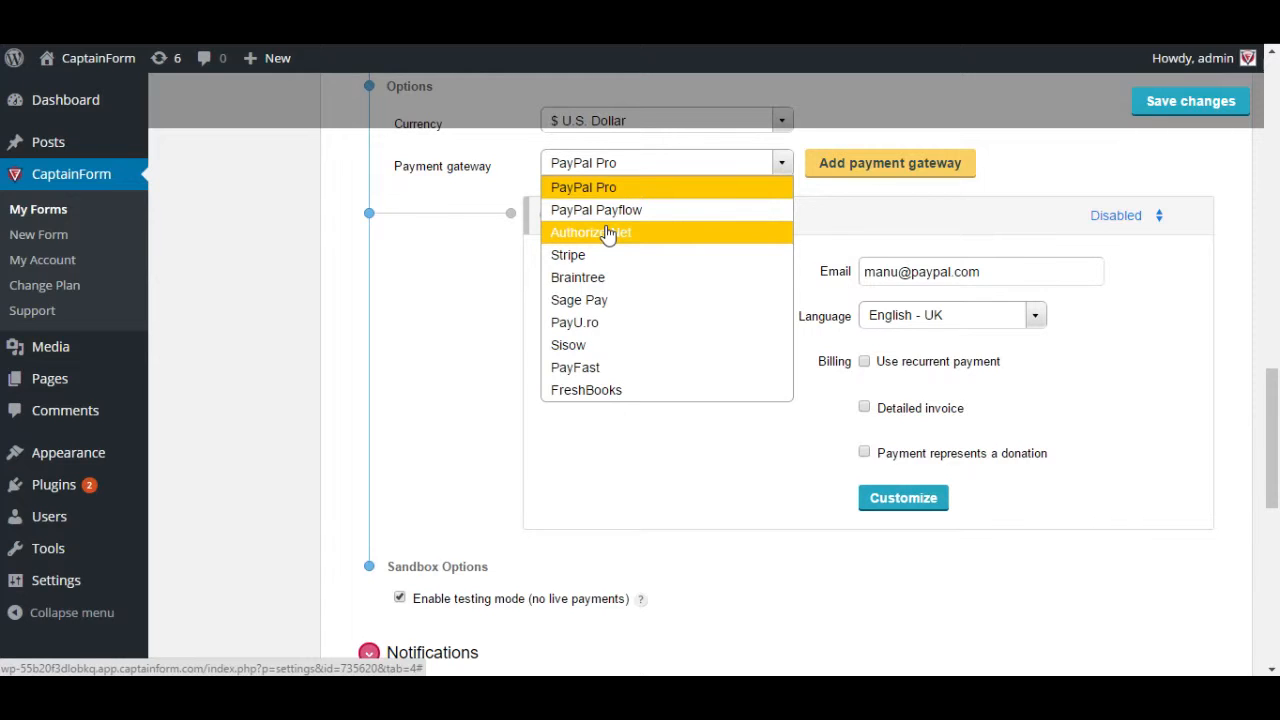
- Keep PayPal Pro selected as the gateway and scroll down toward Notifications
click(395, 592)
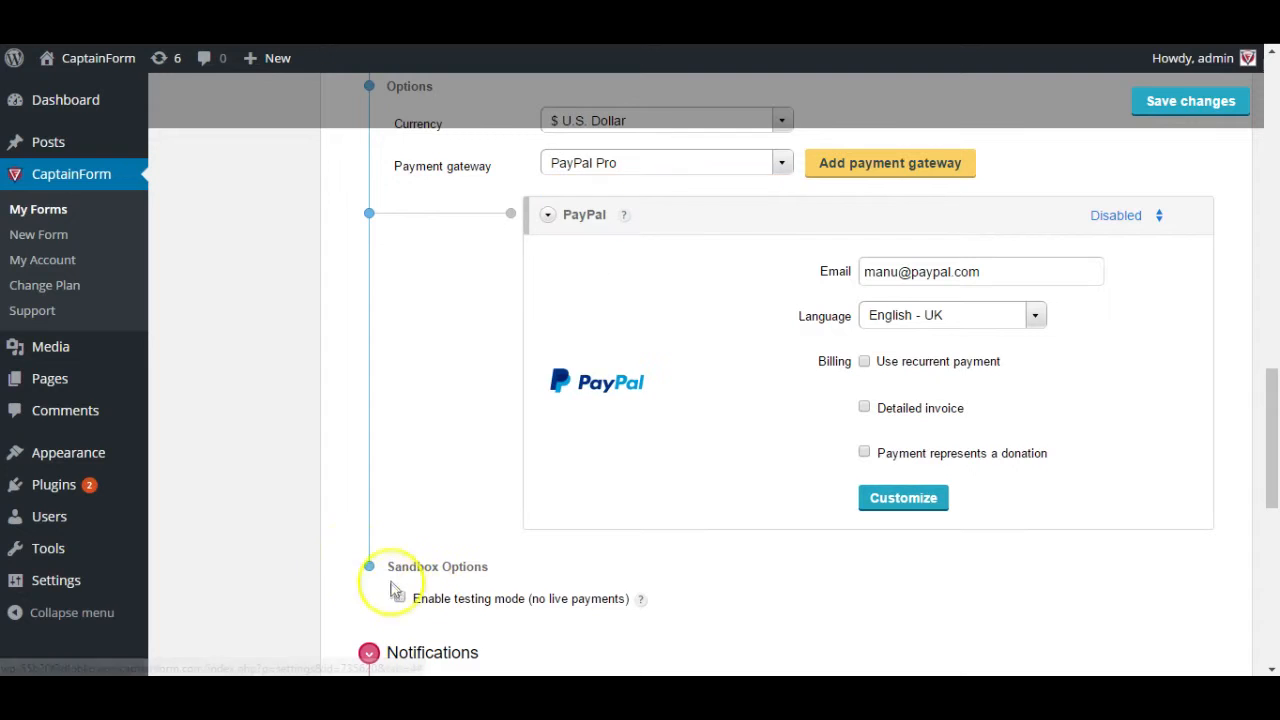
scroll(343, 617, down, 5)
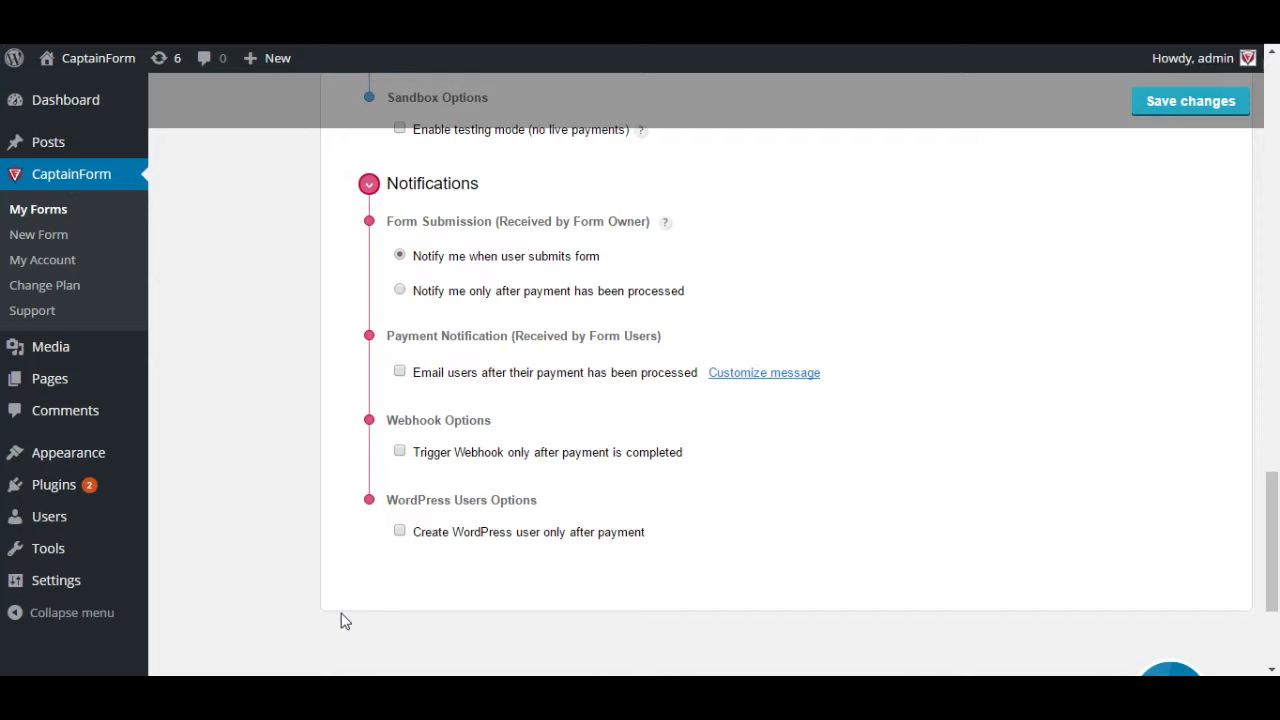
- Choose 'Notify me only after payment has been processed', tick 'Email users after payment', and customize the message
mouse_move(660, 238)
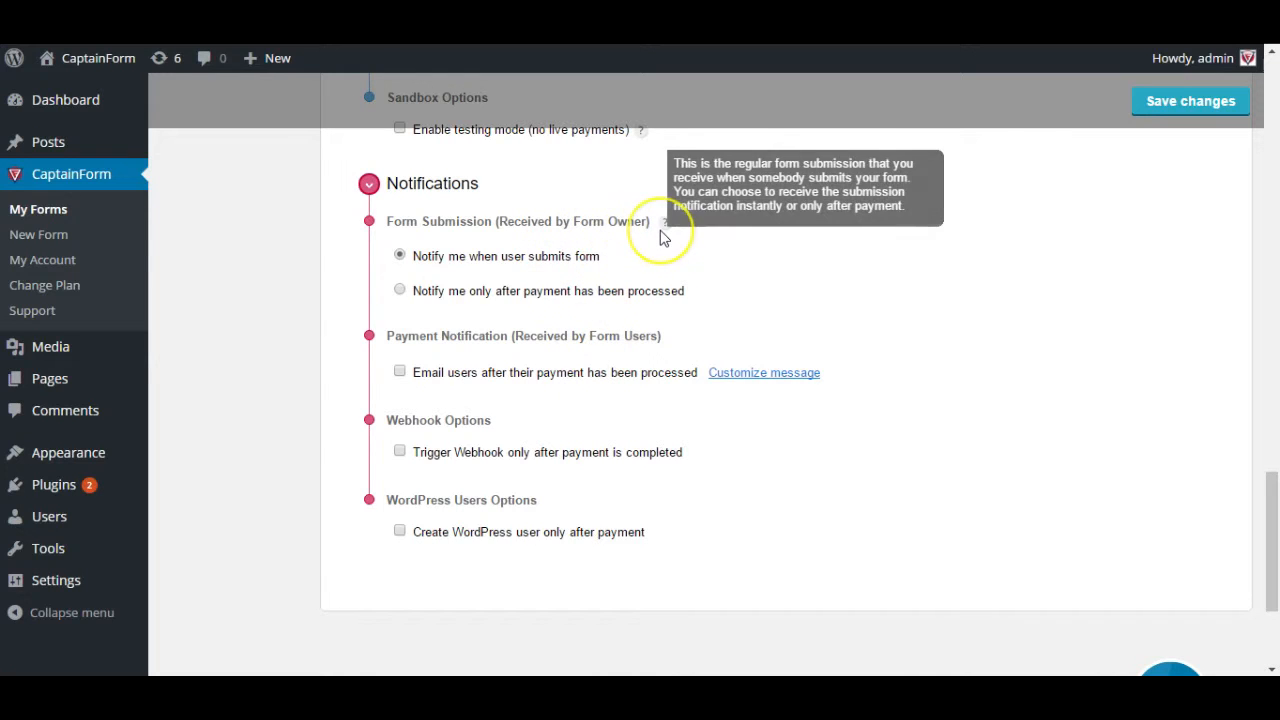
click(604, 290)
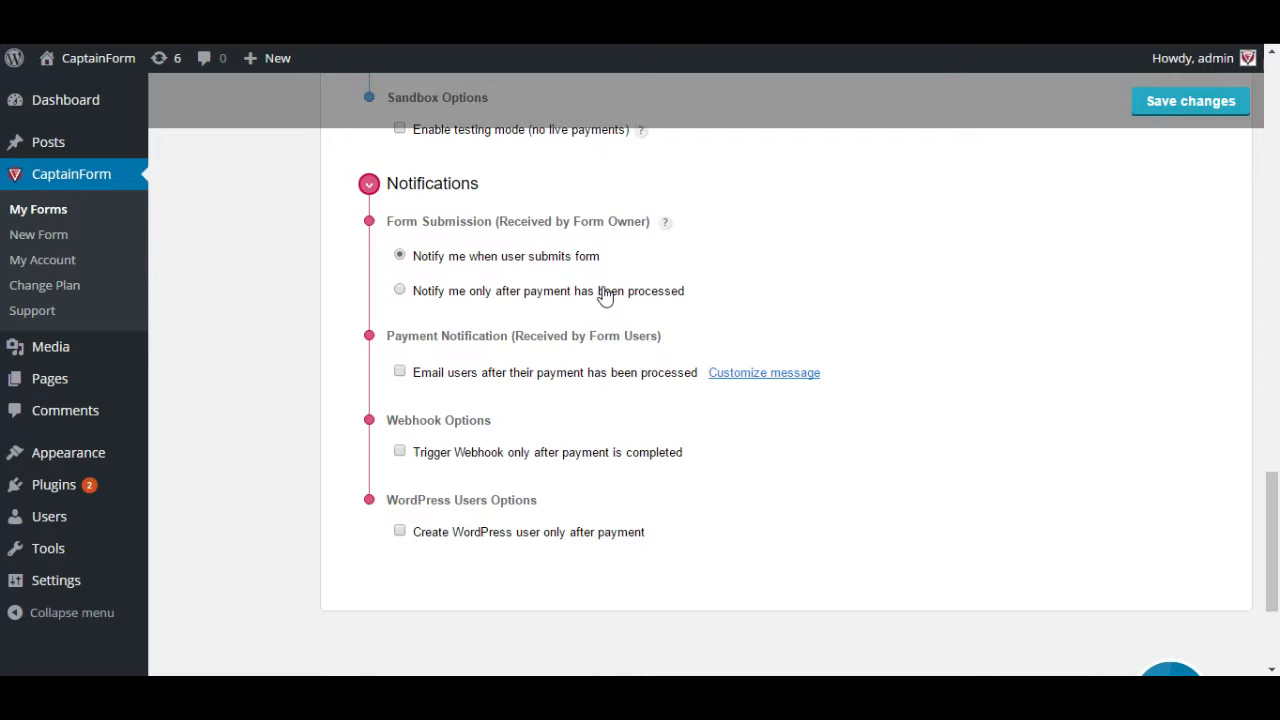
click(584, 256)
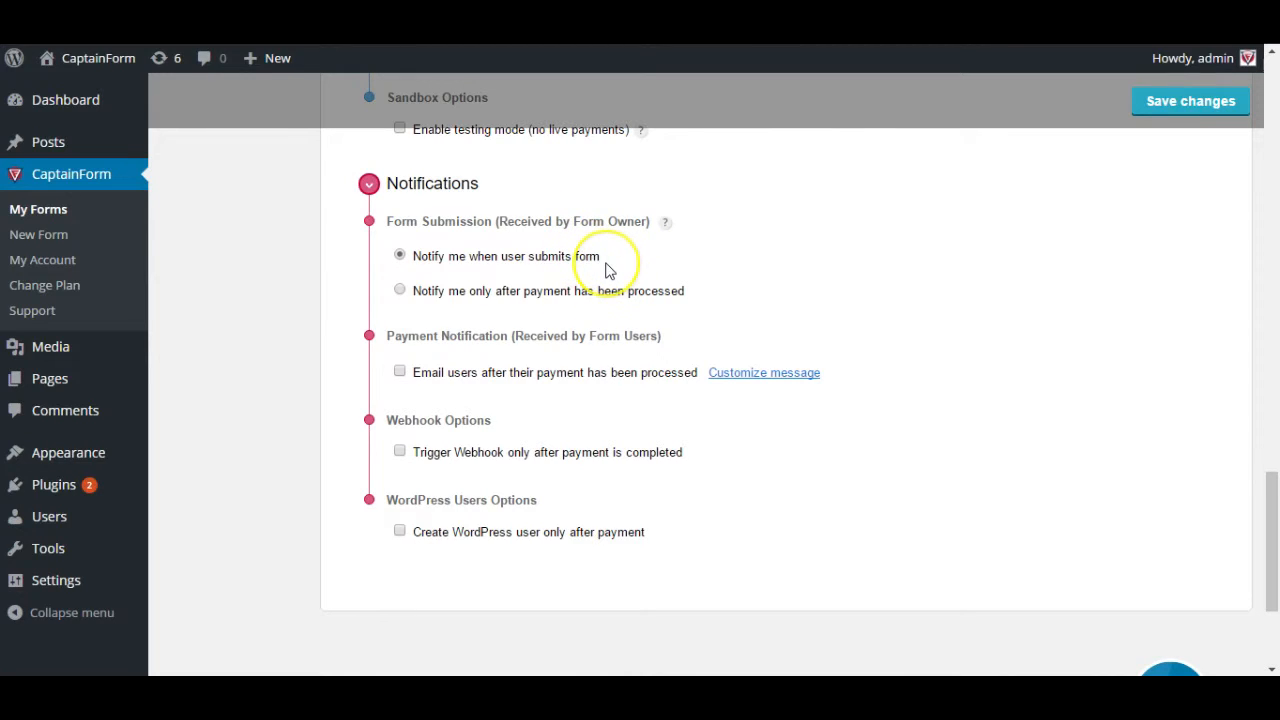
click(604, 298)
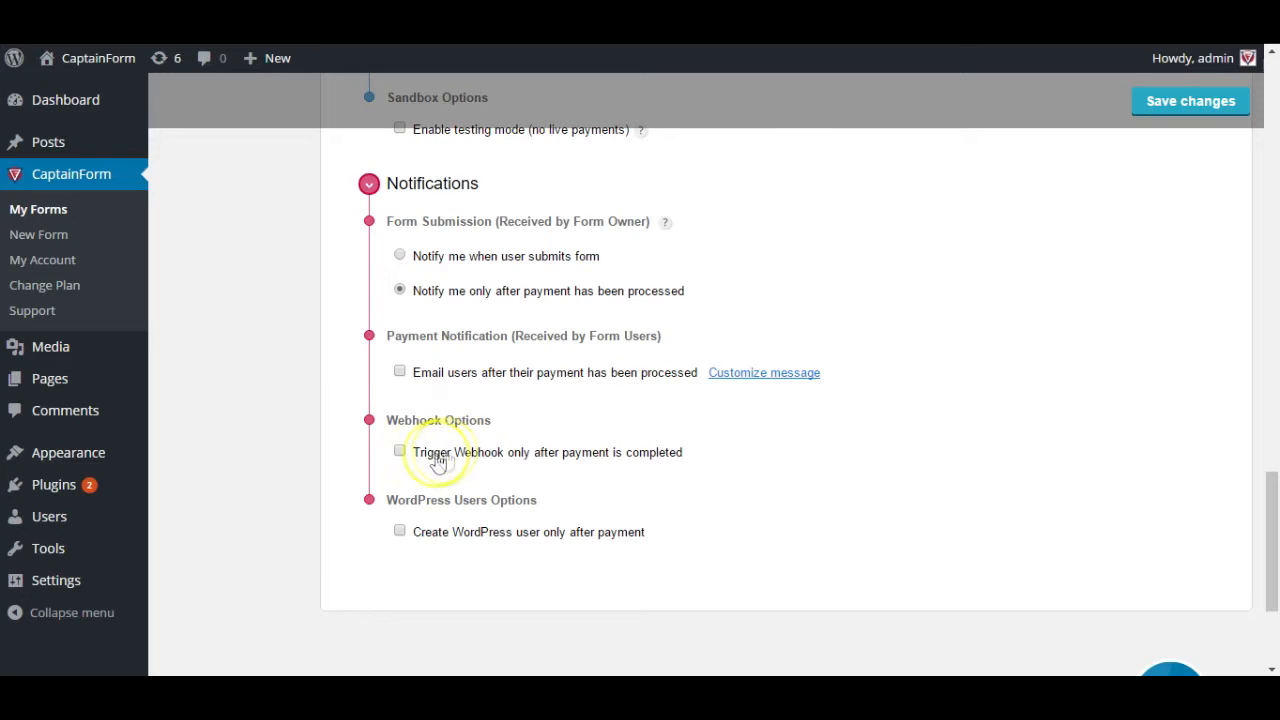
click(432, 380)
double_click(760, 374)
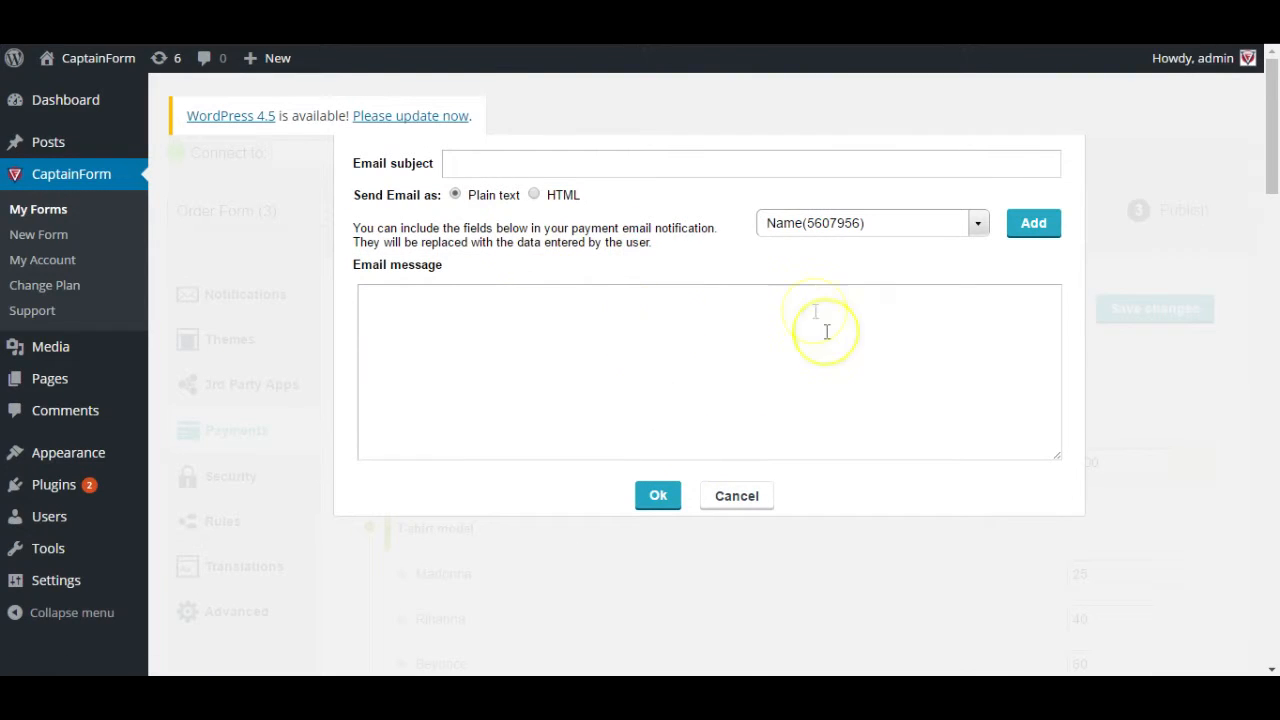
- Write 'Hi' with the Name field, 'Thank you for your payment.', and begin a new line with 'Your'
click(637, 306)
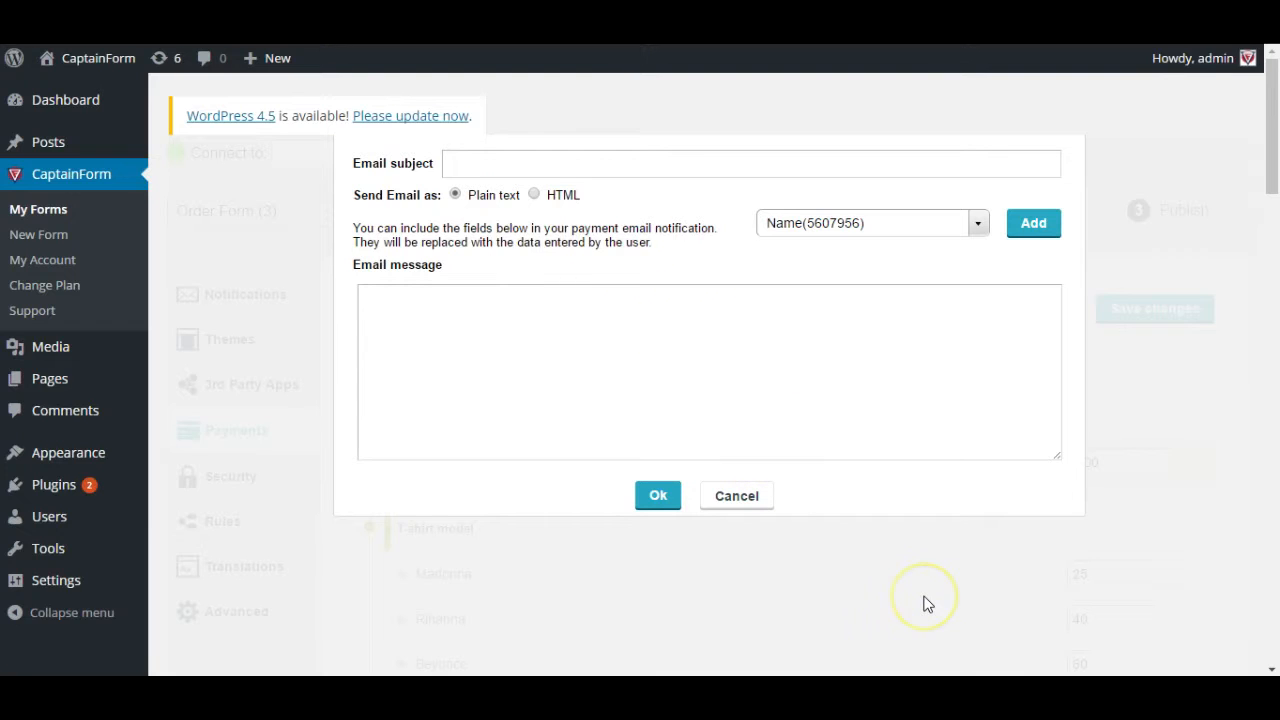
text(Hi,)
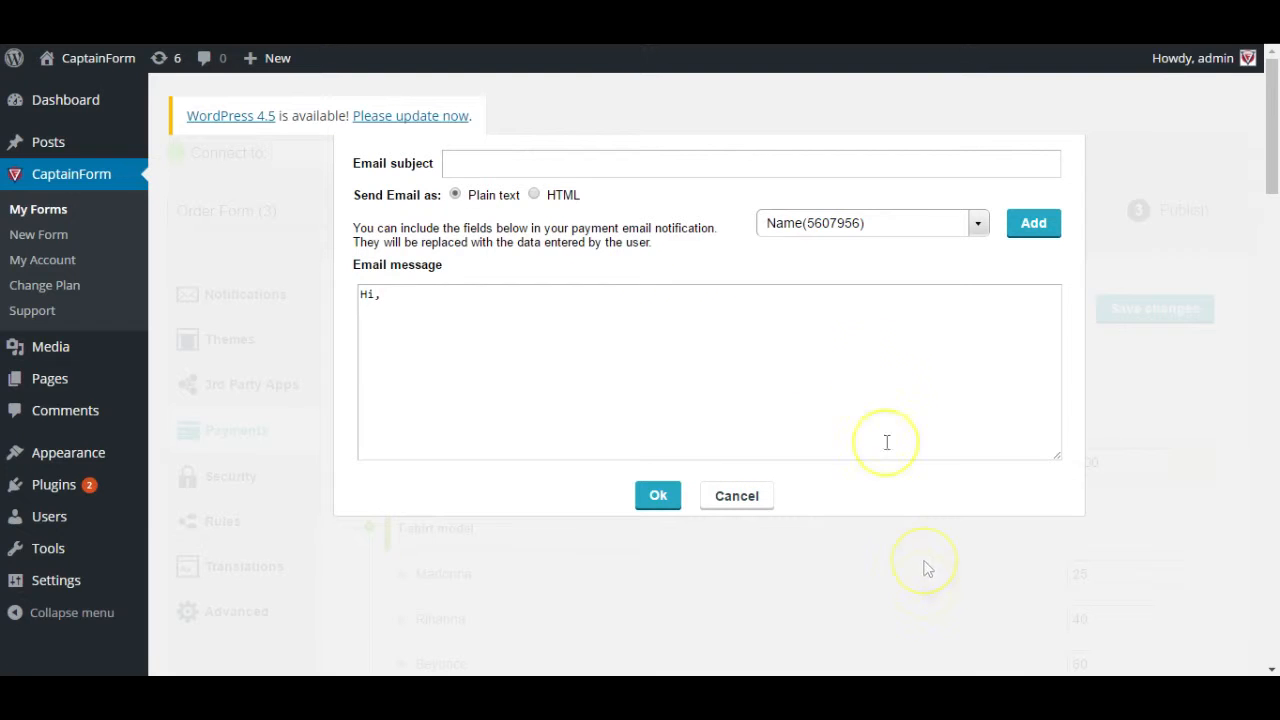
click(1042, 228)
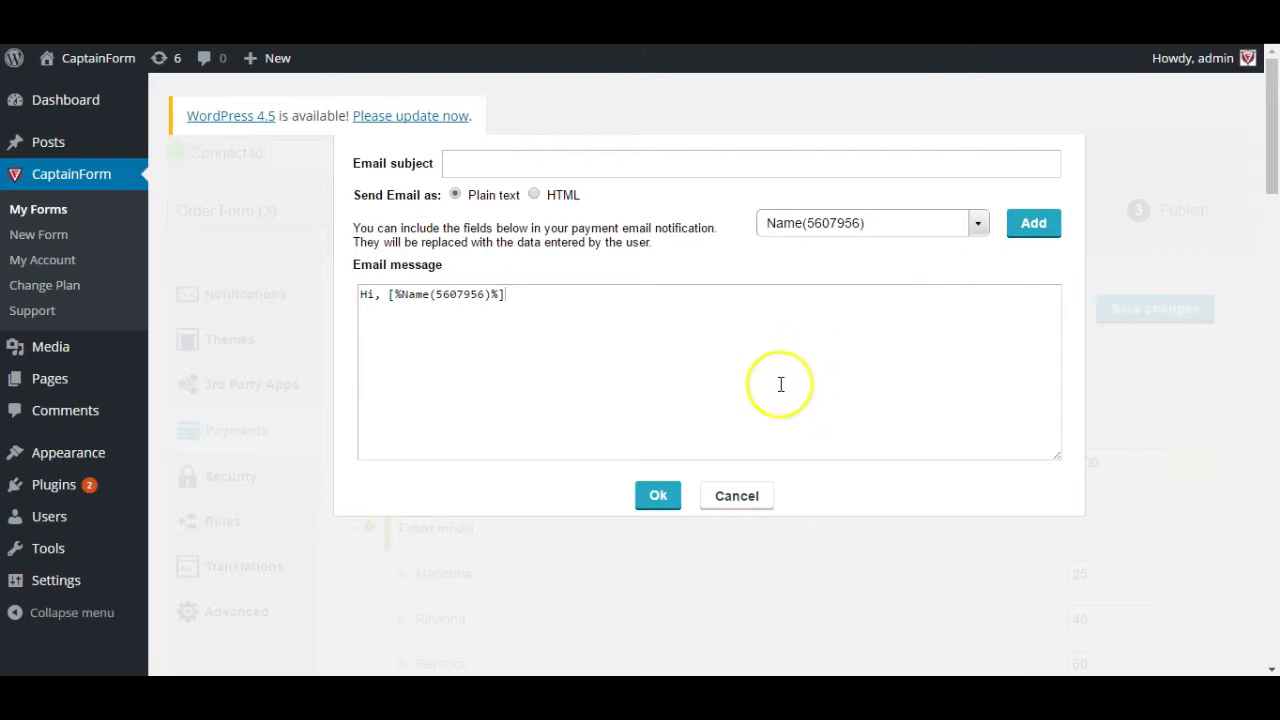
text(Thank you for your payment.)
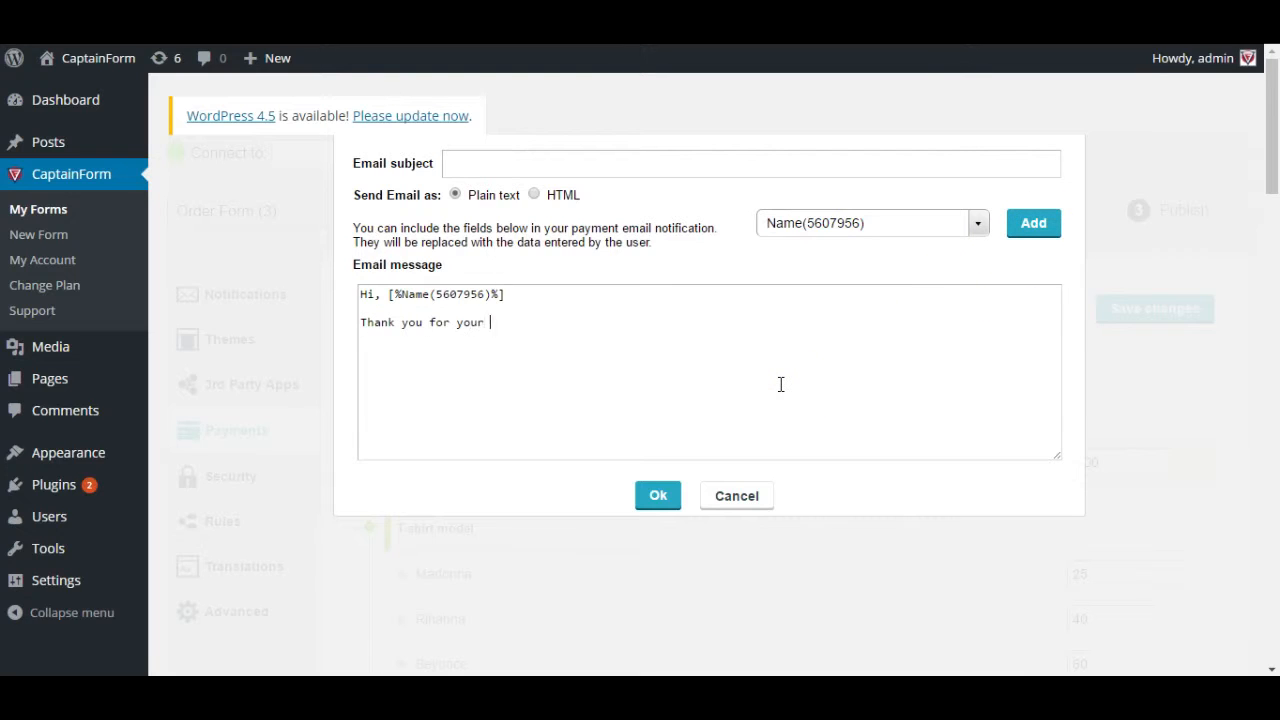
key(Return)
key(Return)
text(Your)
- Insert the T-shirt model field after 'Your' and finish with 'will arrive shortly.'
click(851, 374)
click(817, 232)
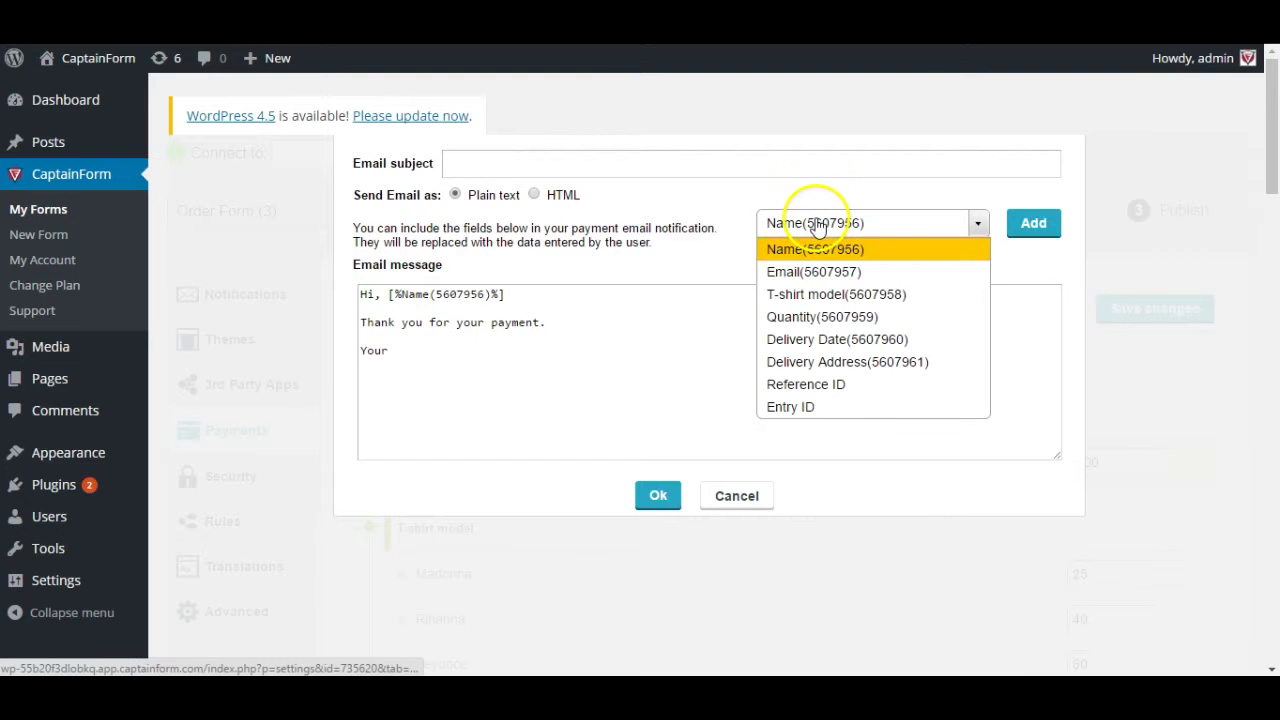
click(883, 296)
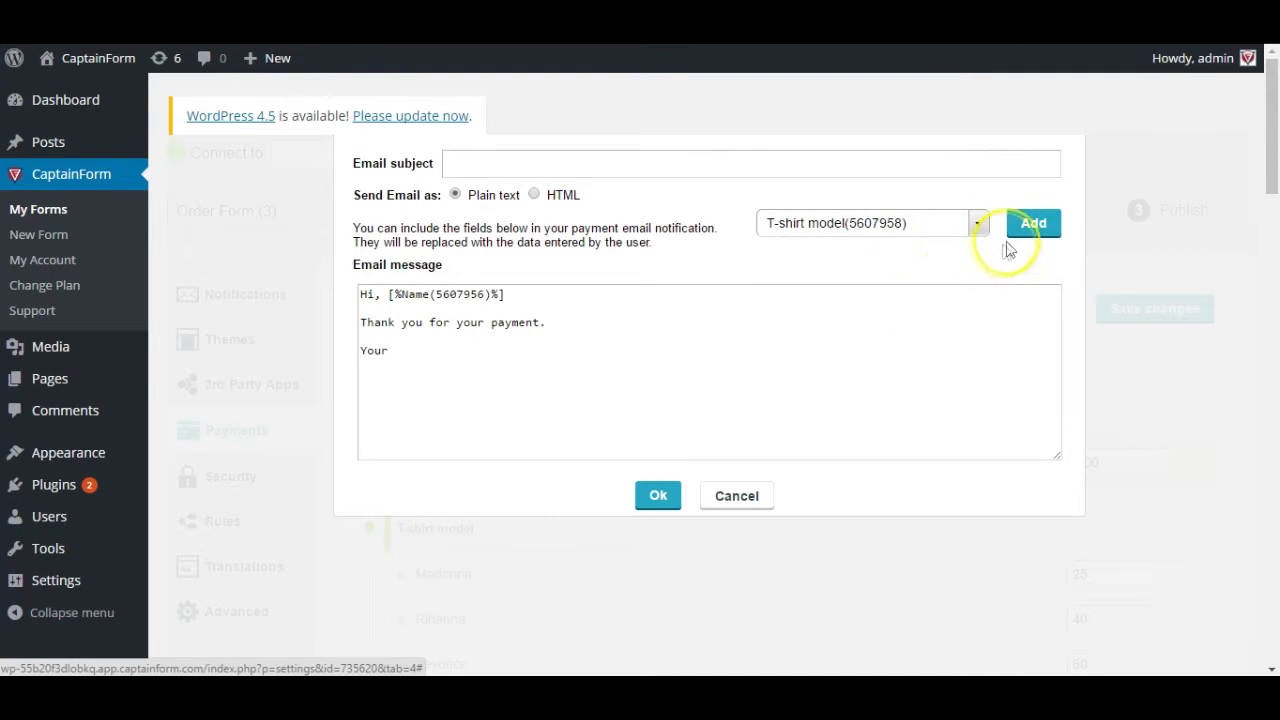
click(1030, 226)
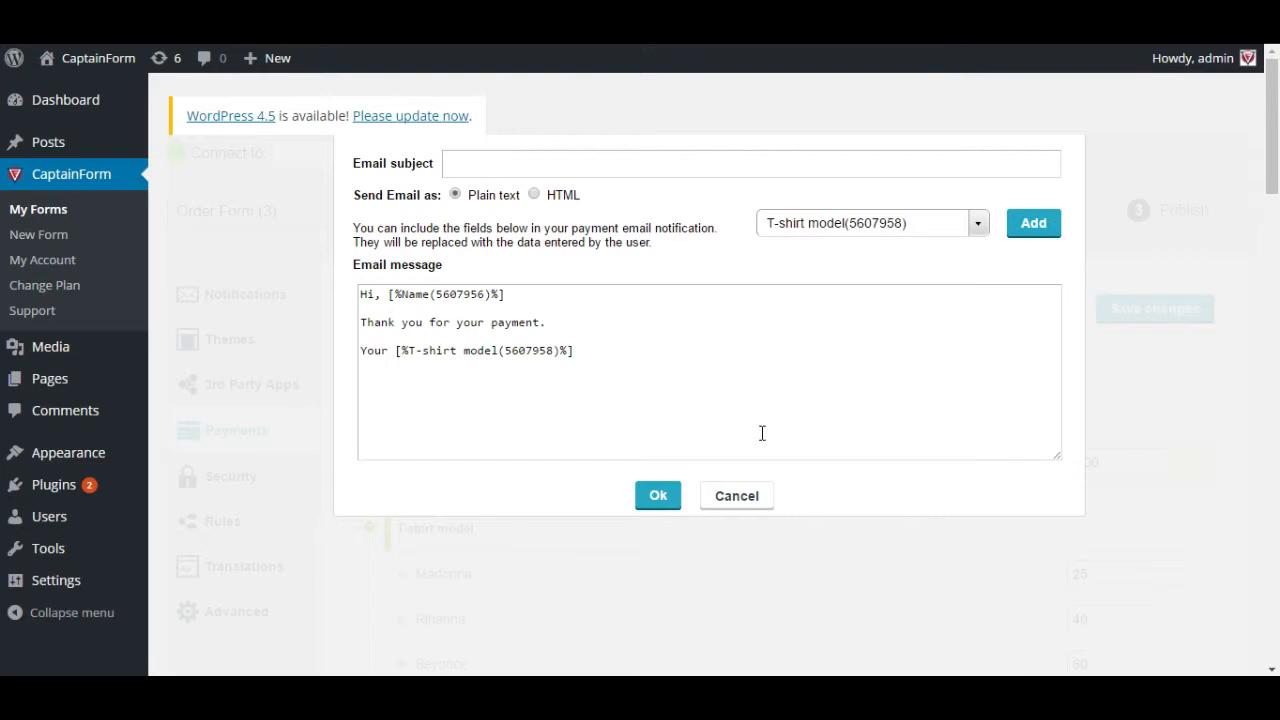
text(will arrive shortly.)
key(Return)
key(Return)
- Try HTML format, return the email to Plain text, and close the editor
click(534, 194)
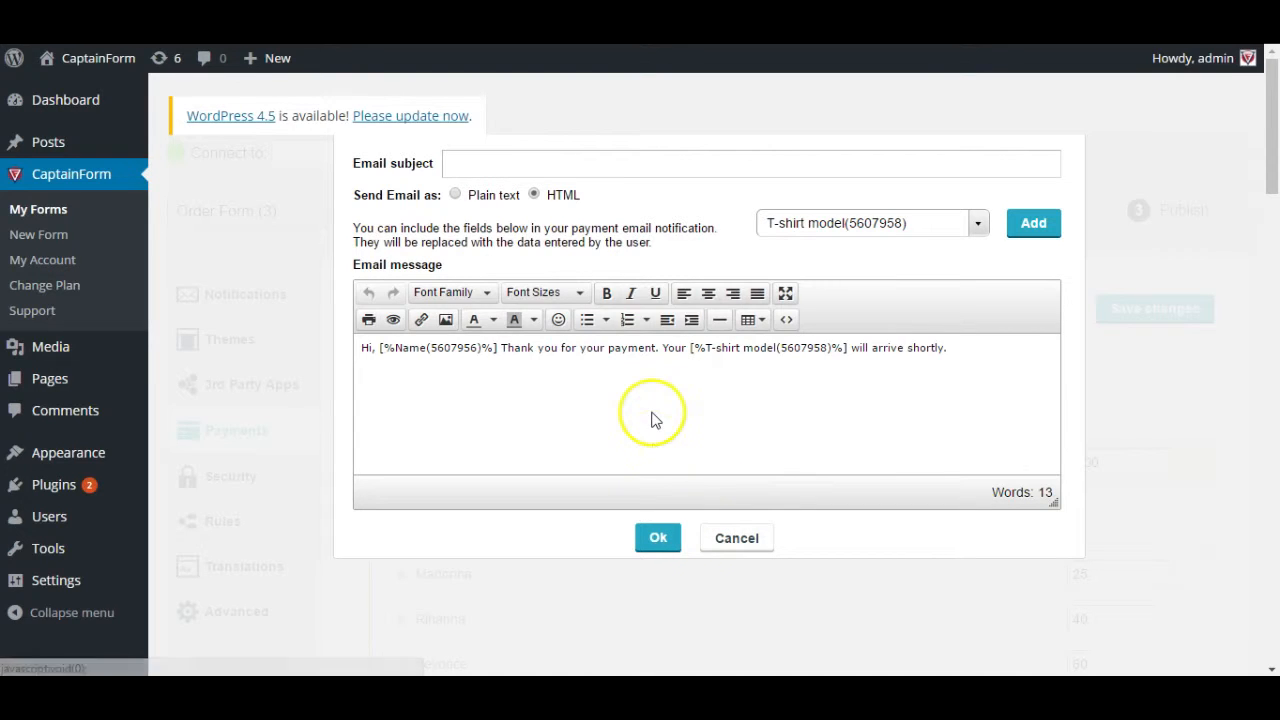
triple_click(568, 350)
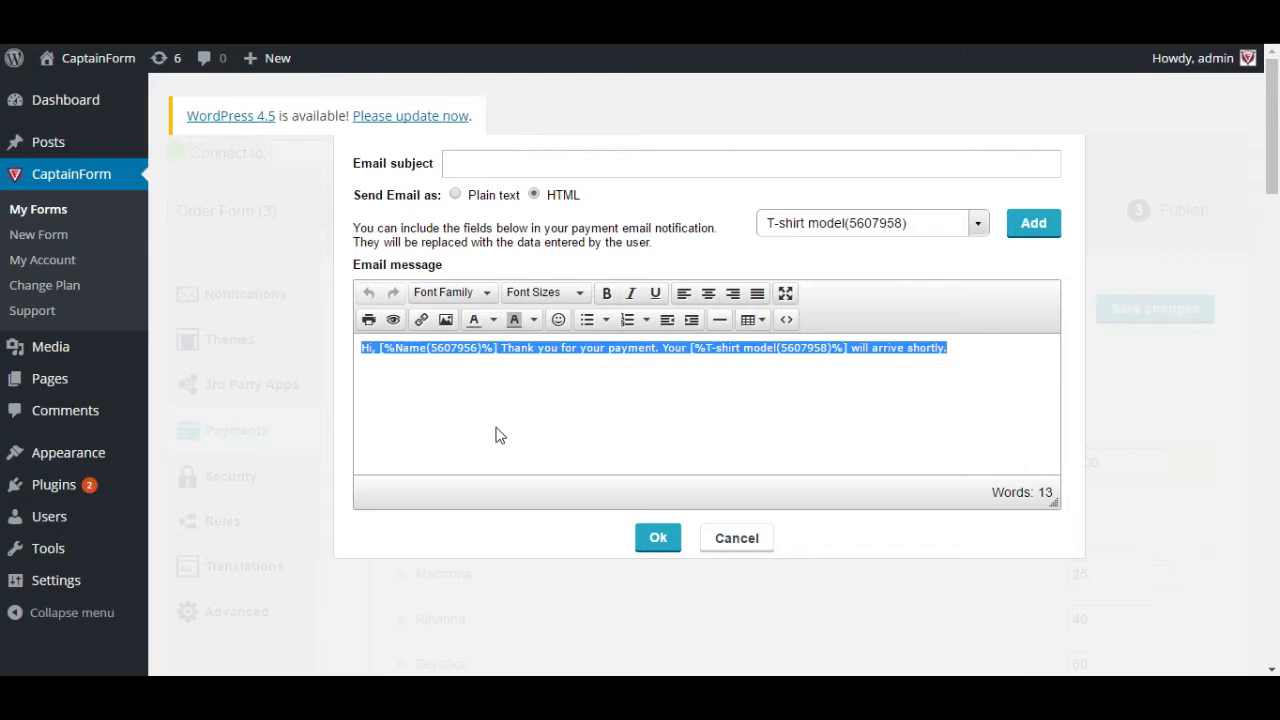
click(476, 200)
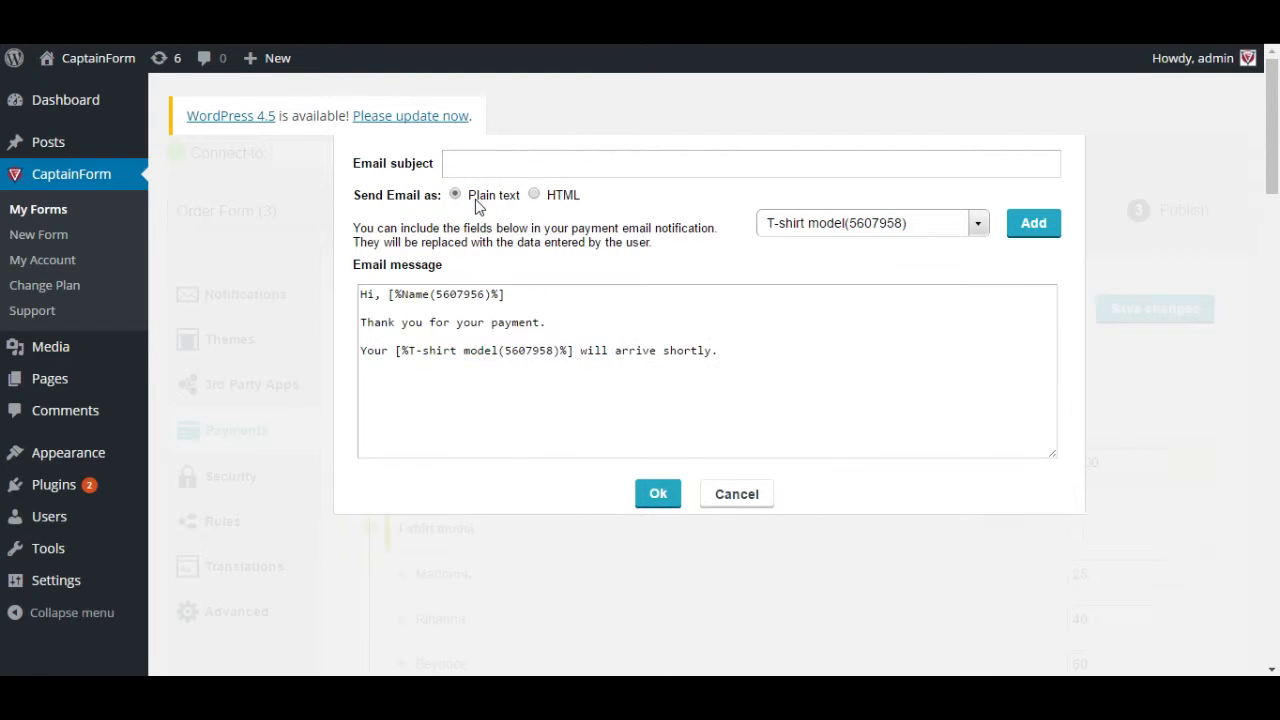
triple_click(447, 351)
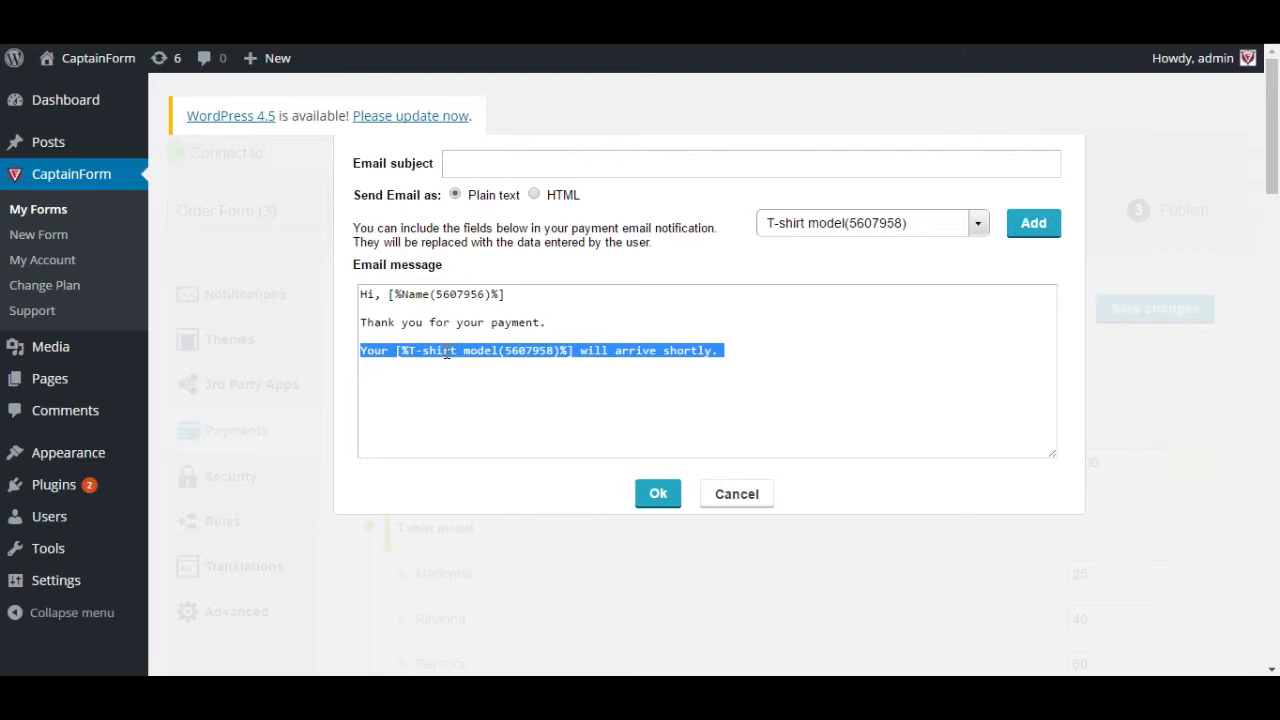
double_click(442, 323)
triple_click(443, 324)
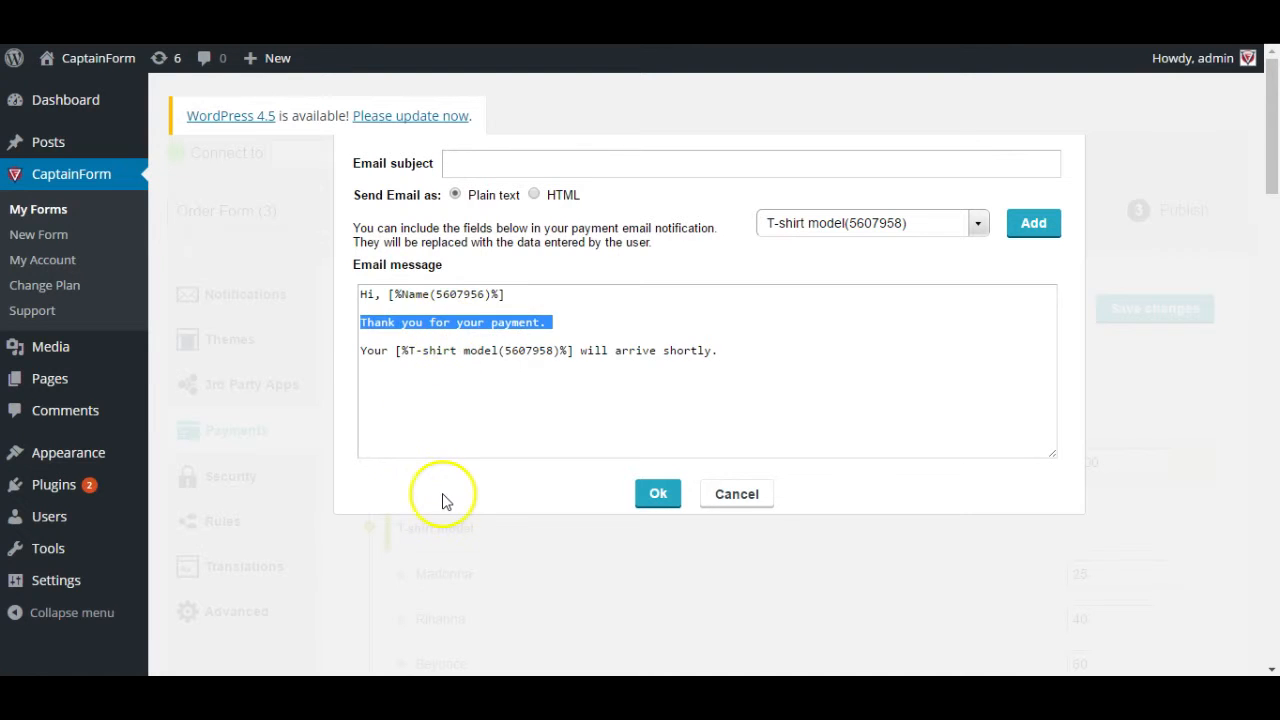
click(755, 497)
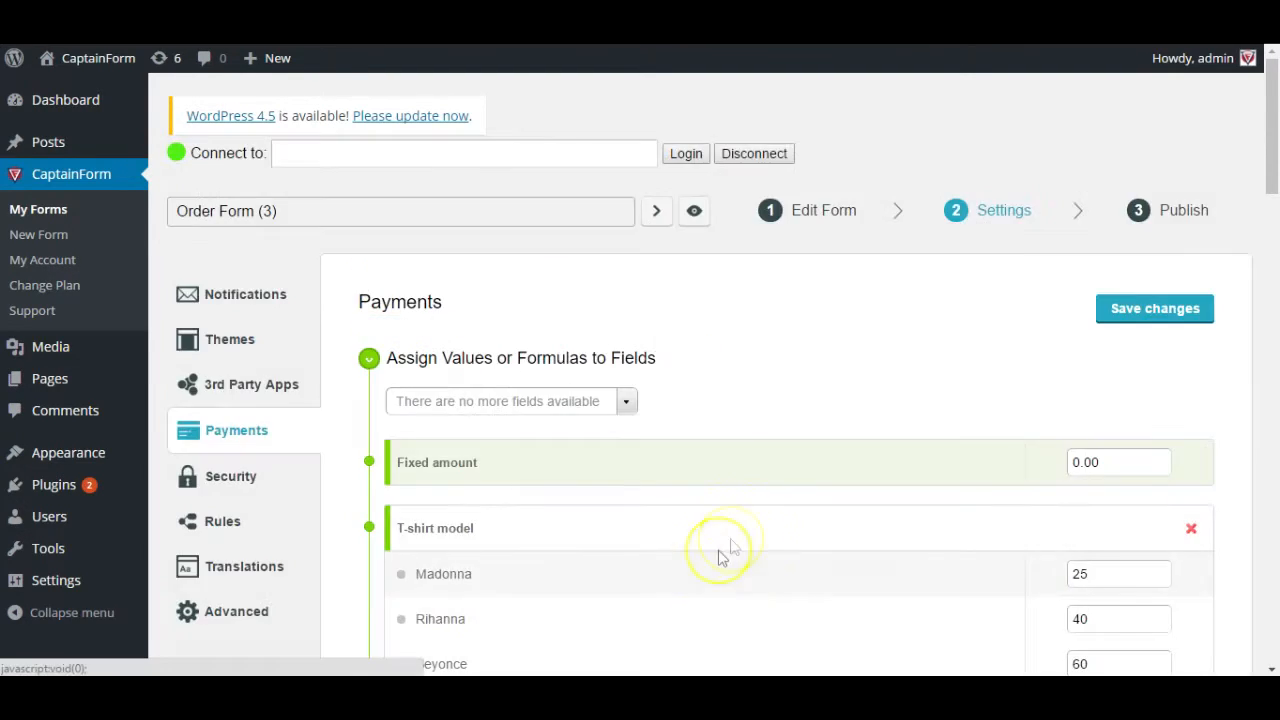
scroll(640, 572, down, 15)
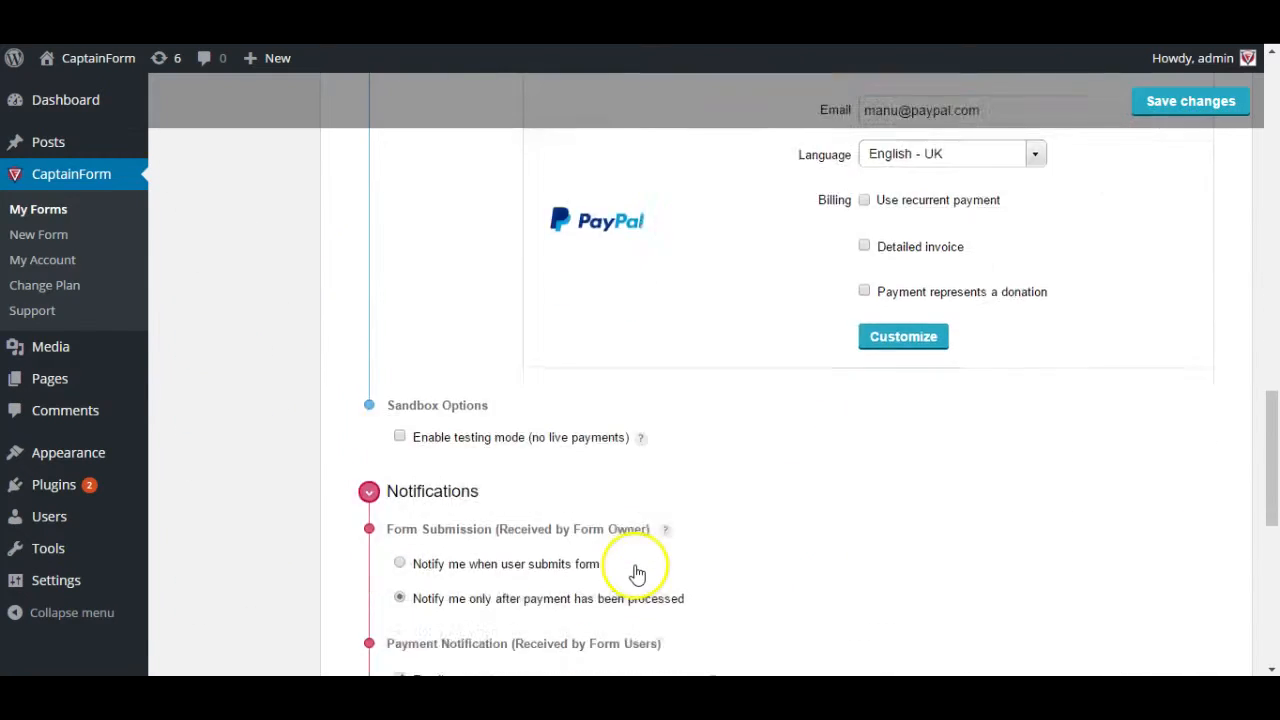
scroll(620, 568, down, 2)
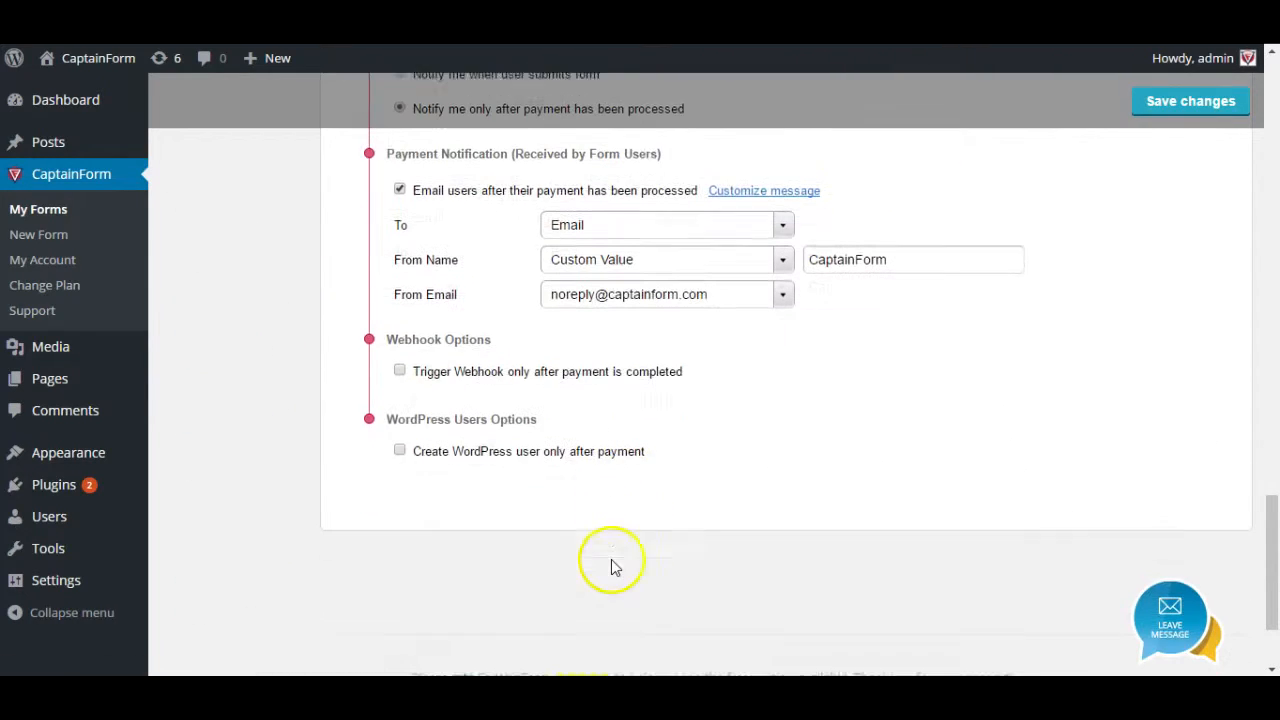
click(530, 373)
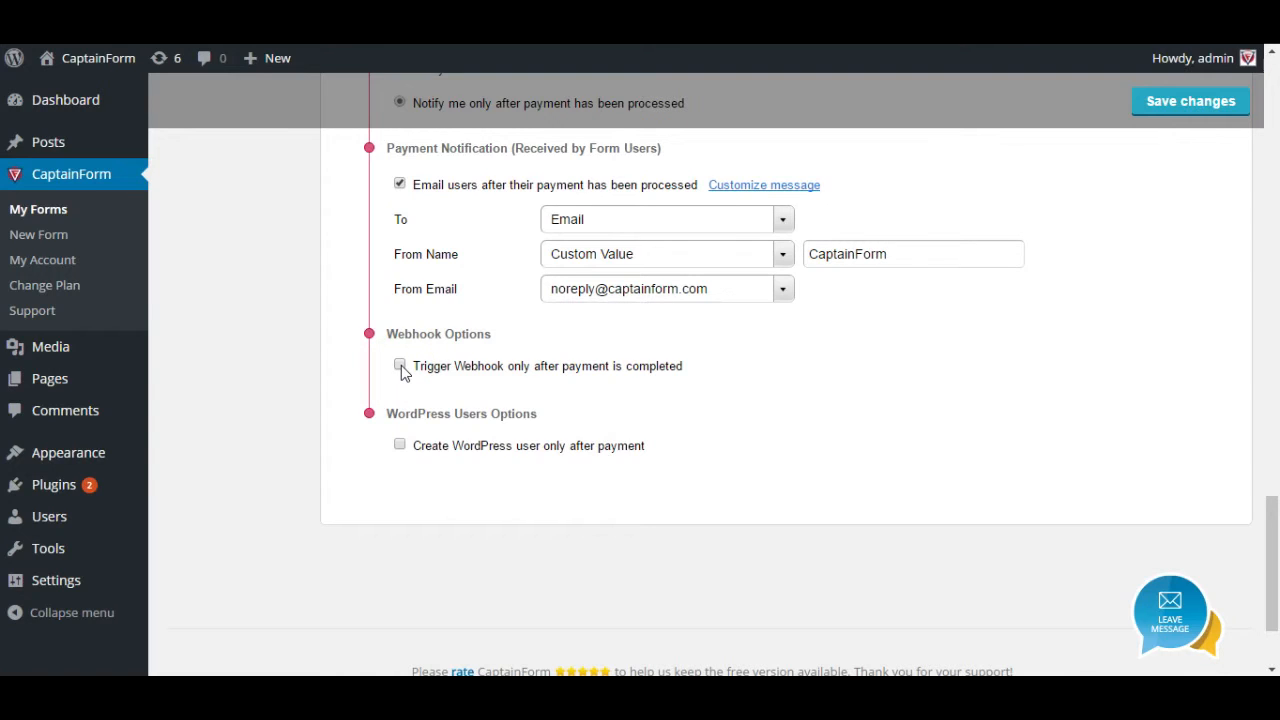
click(443, 451)
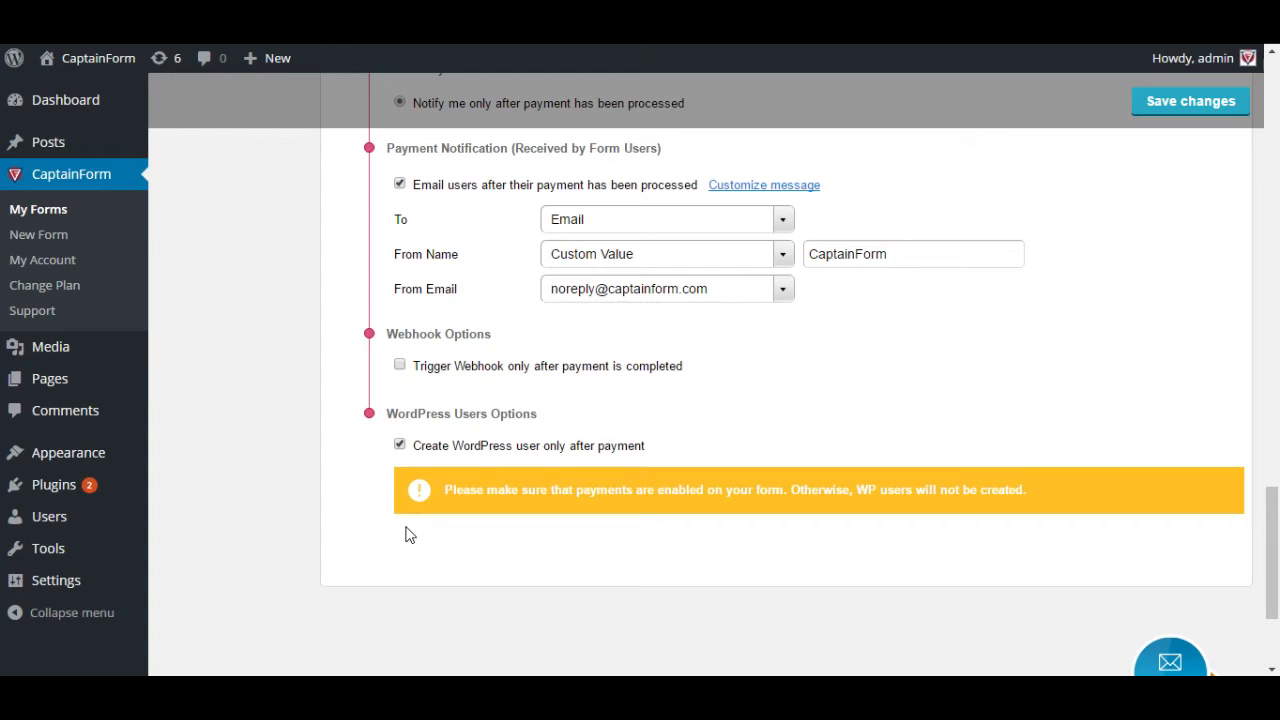
click(450, 450)
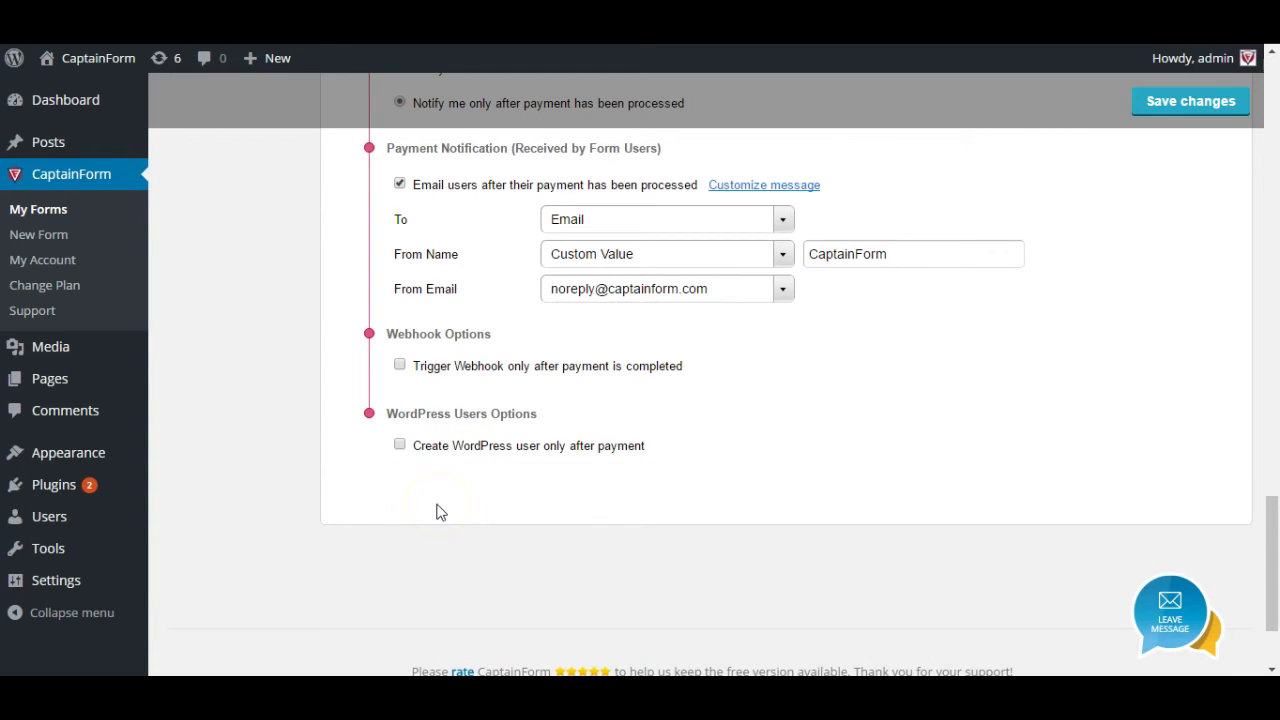
scroll(440, 510, up, 6)
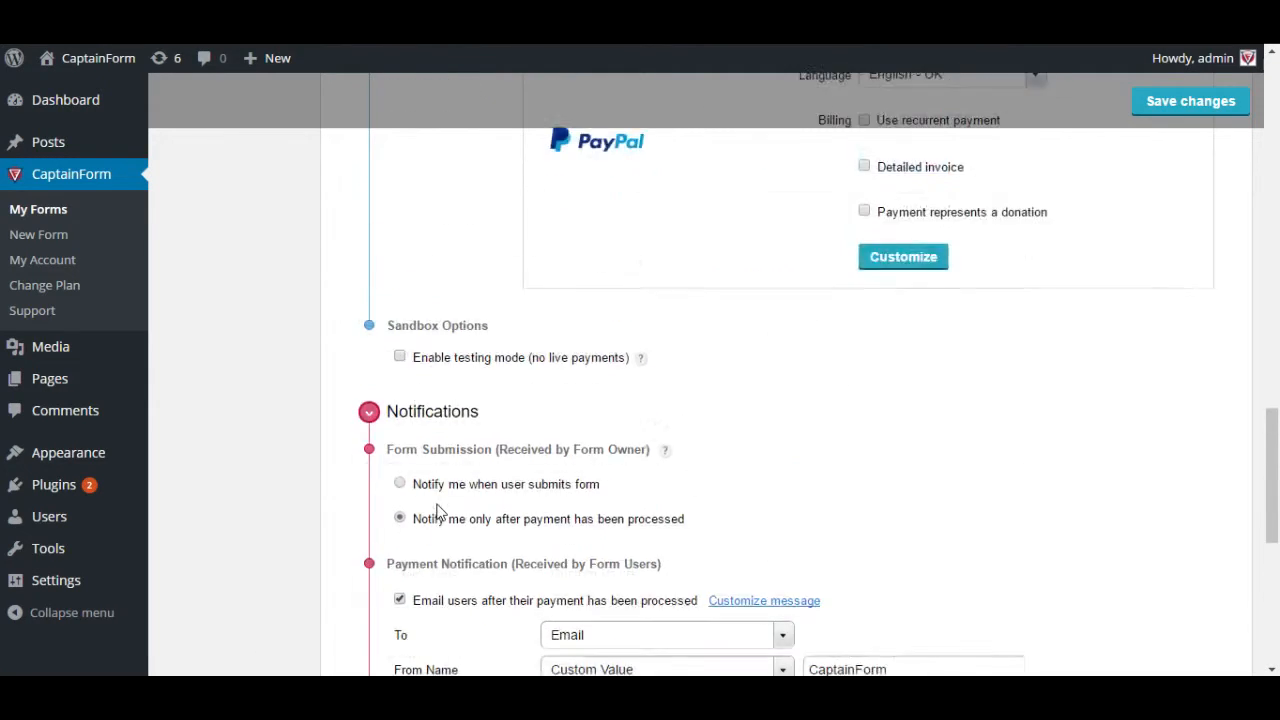
scroll(440, 510, up, 2)
scroll(440, 512, up, 6)
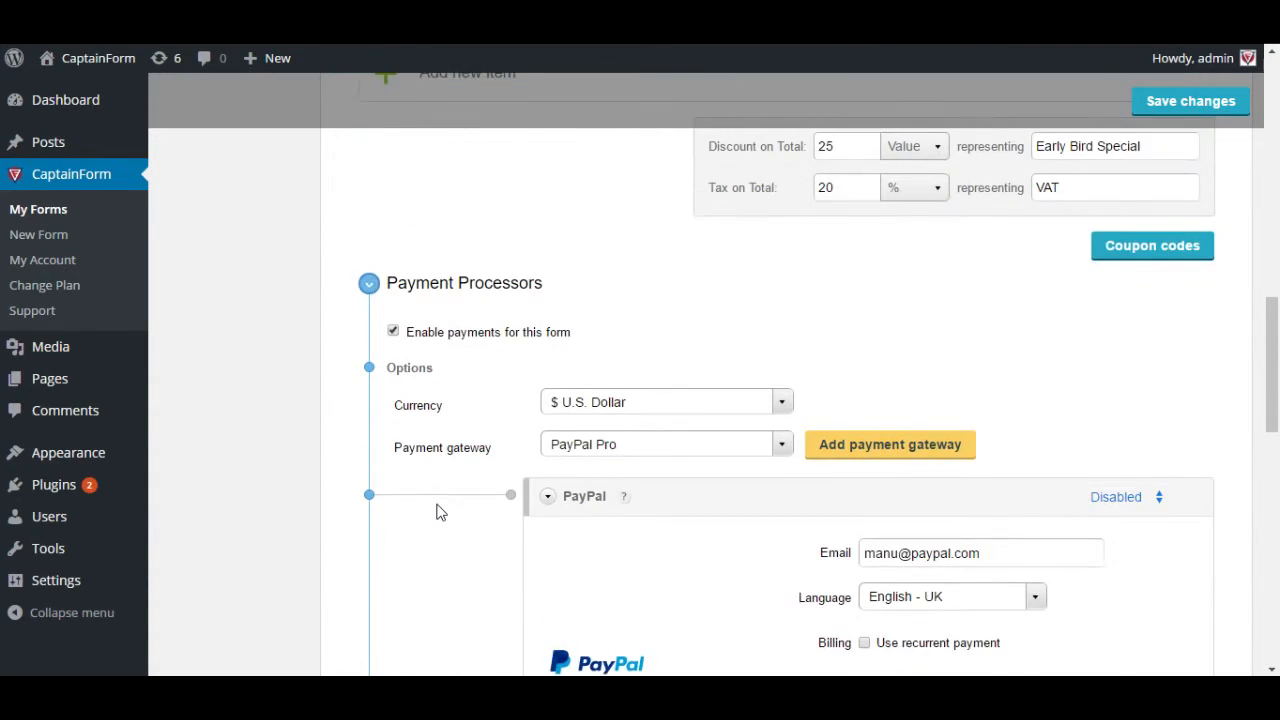
click(360, 527)
scroll(300, 500, up, 2)
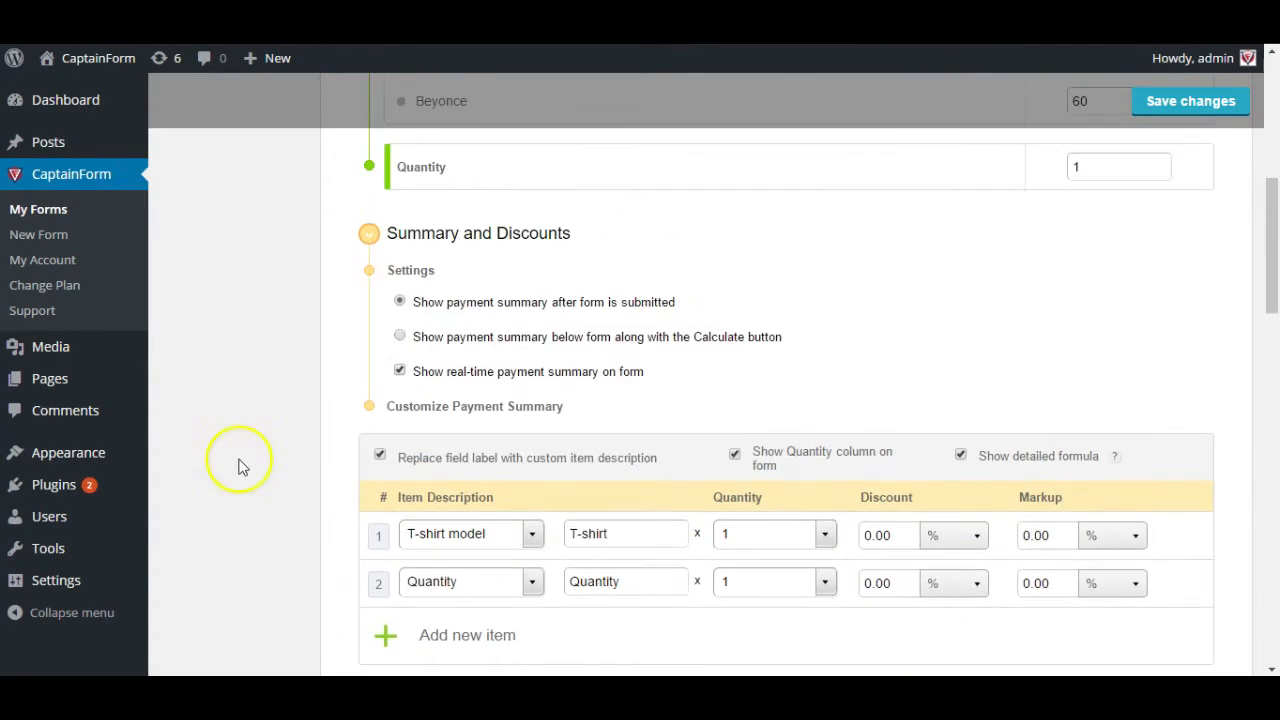
scroll(163, 491, up, 3)
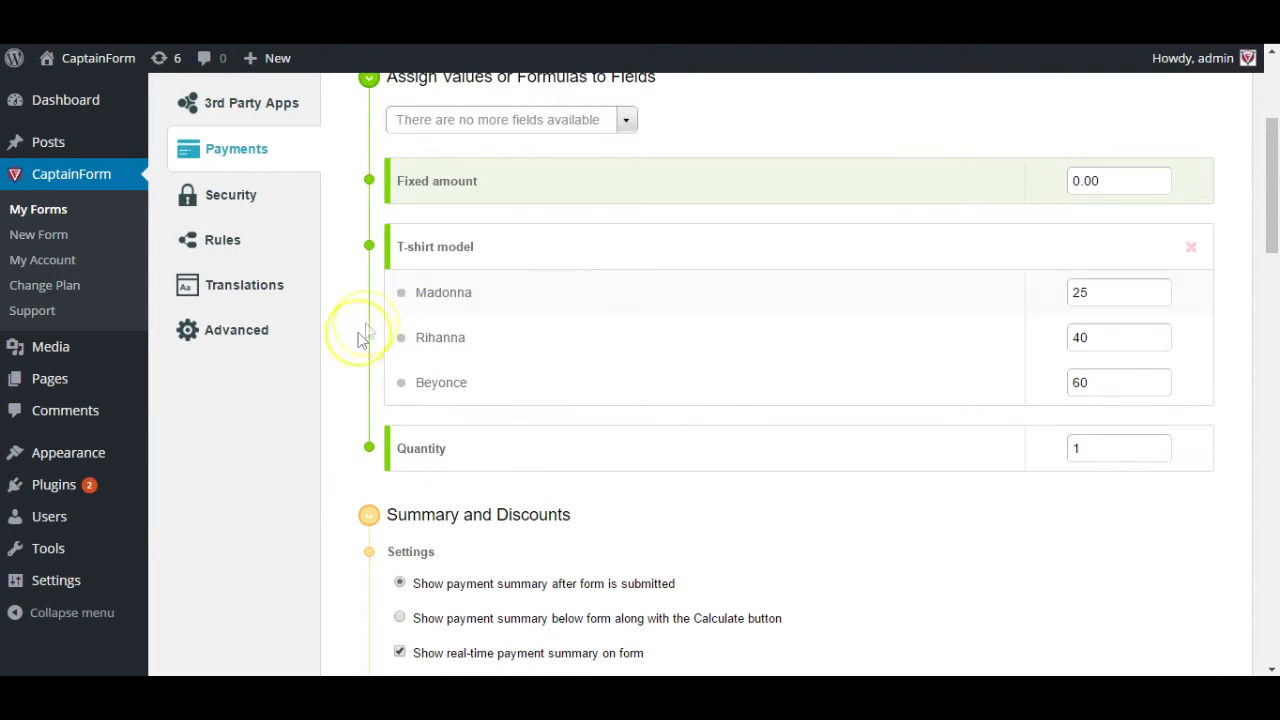